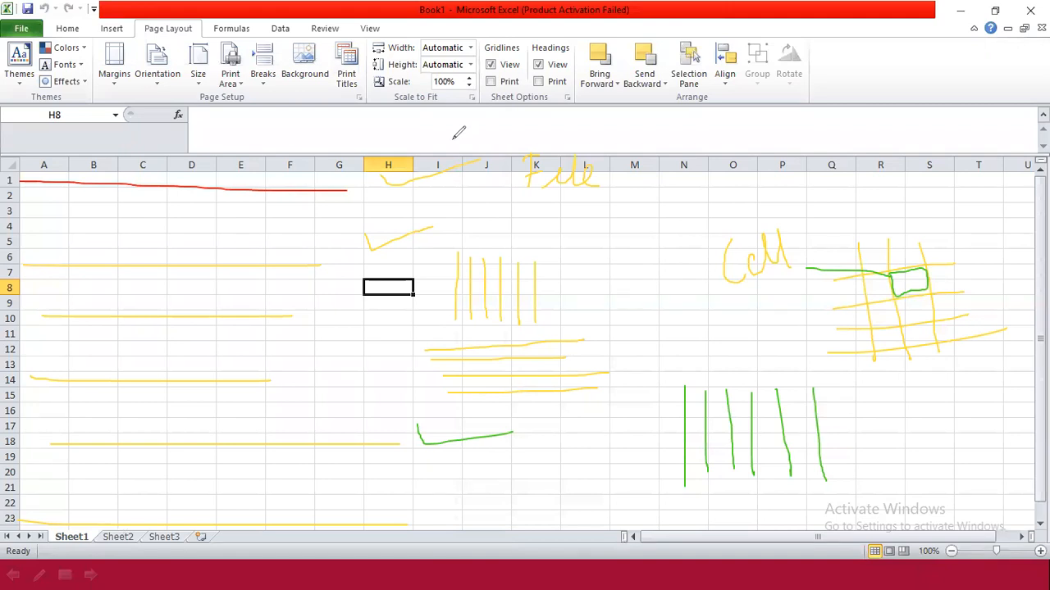
# - Erase all pen annotations from the screen and select columns B through F one at a time
pyautogui.press('e')
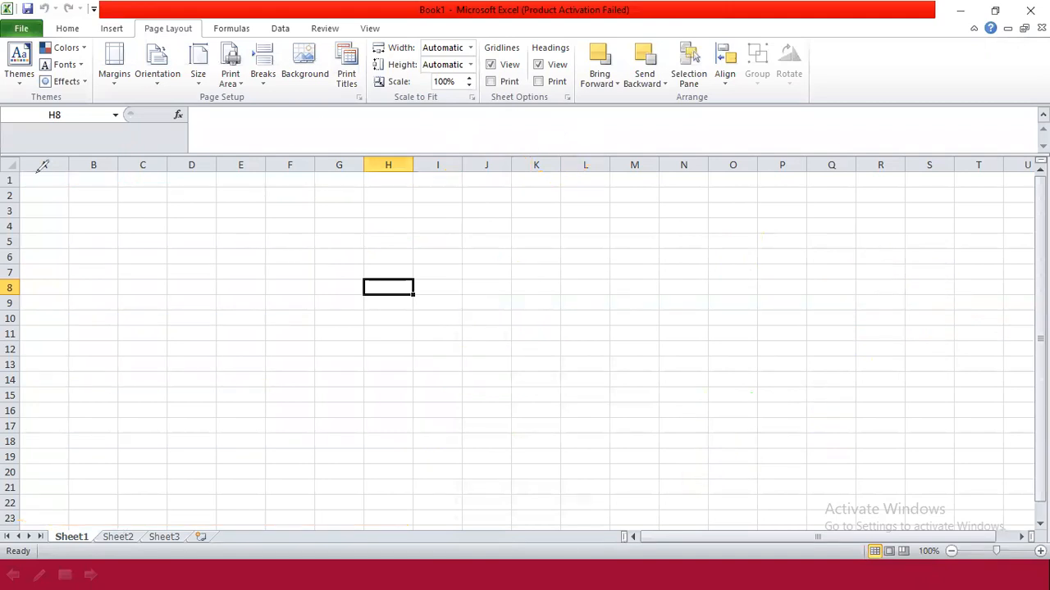
pyautogui.press('Escape')
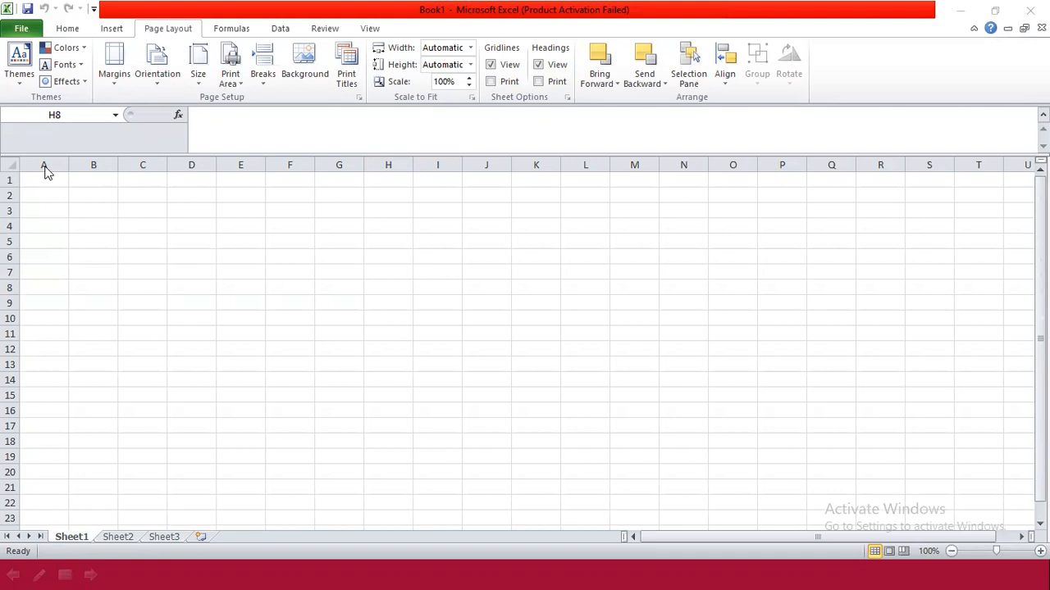
pyautogui.click(93, 164)
pyautogui.click(146, 164)
pyautogui.click(191, 164)
pyautogui.click(242, 164)
pyautogui.click(289, 164)
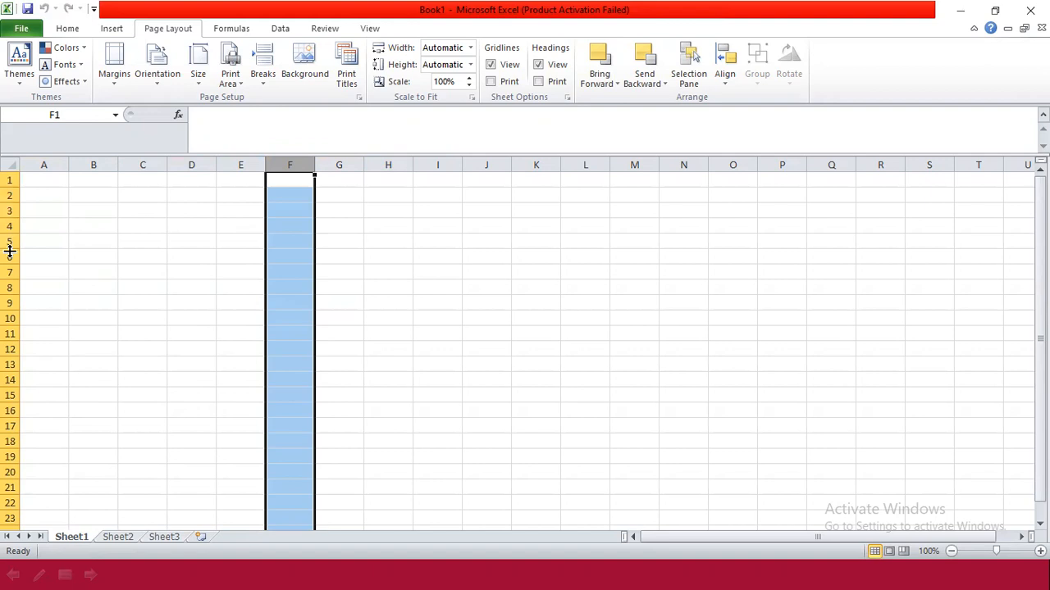
# - Zoom the sheet to 178% and circle the H2 cell reference in the Name Box with a green pen
pyautogui.click(396, 194)
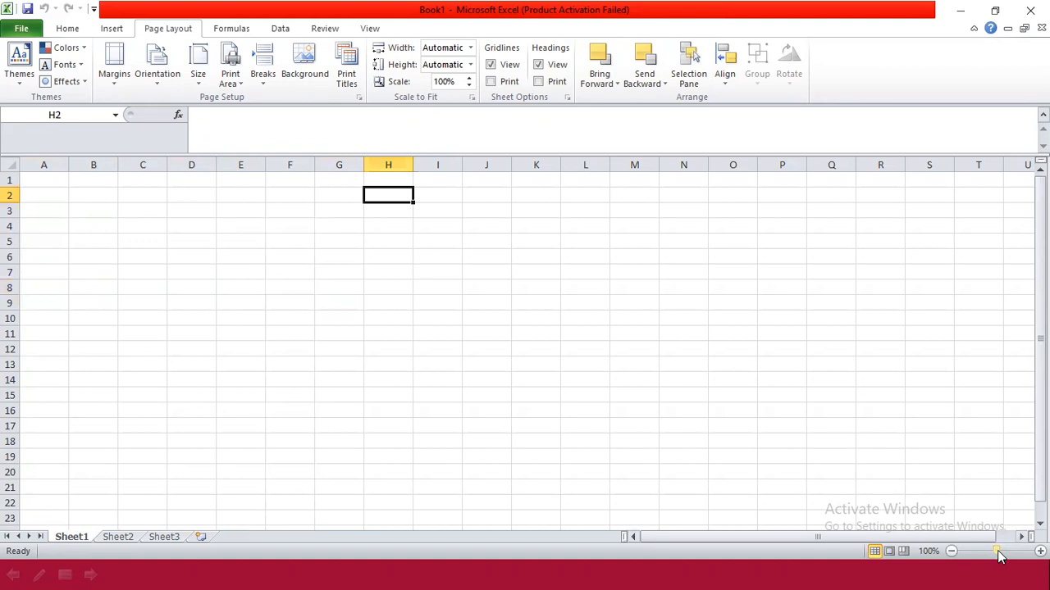
pyautogui.moveTo(996, 551); pyautogui.dragTo(1005, 551)
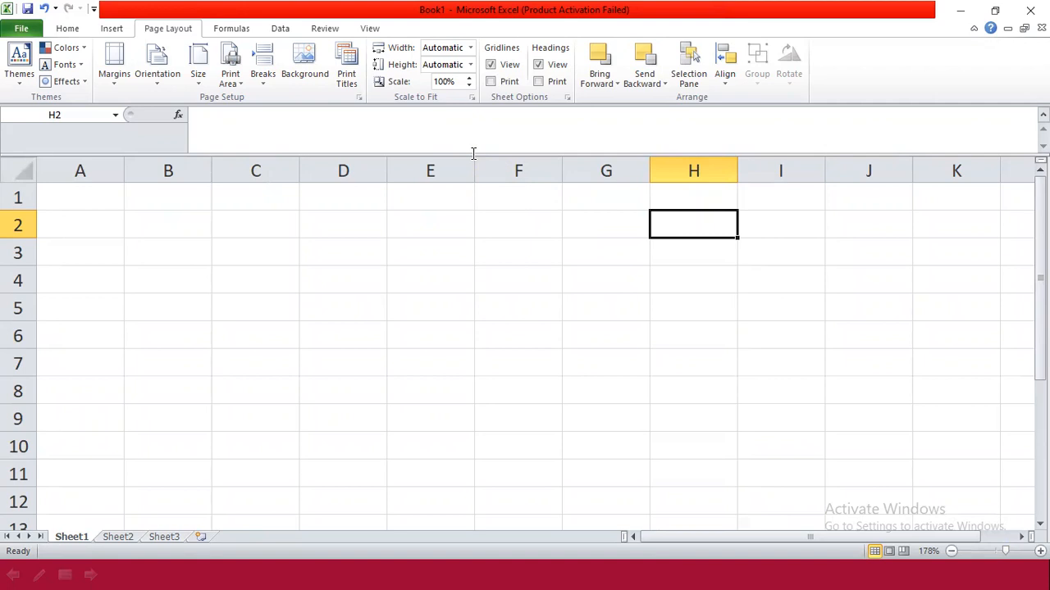
pyautogui.moveTo(85, 130)
pyautogui.mouseDown()
pyautogui.moveTo(30, 120)
pyautogui.moveTo(59, 102)
pyautogui.moveTo(90, 117)
pyautogui.moveTo(59, 128)
pyautogui.mouseUp()
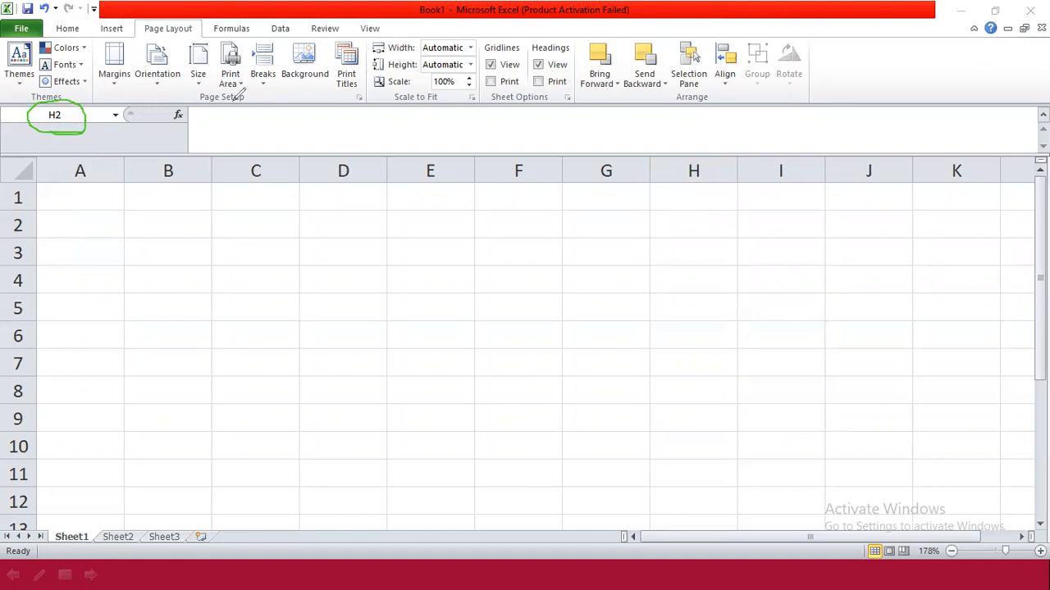
# - Select cells F3, D1, A4, E4, E3, D5, F1 and B4 in turn to check each address in the Name Box
pyautogui.click(515, 248)
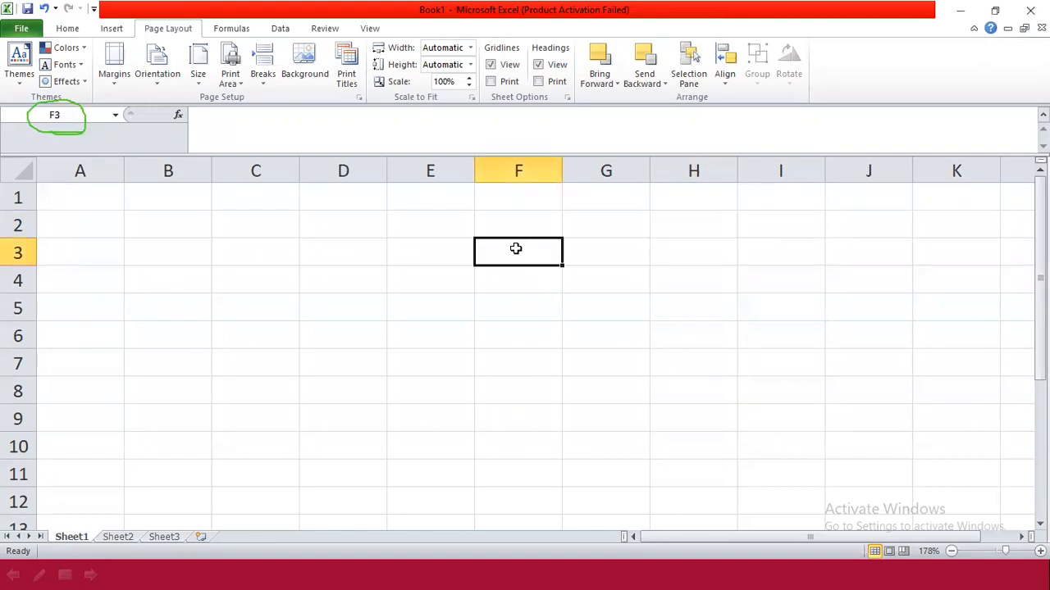
pyautogui.click(333, 195)
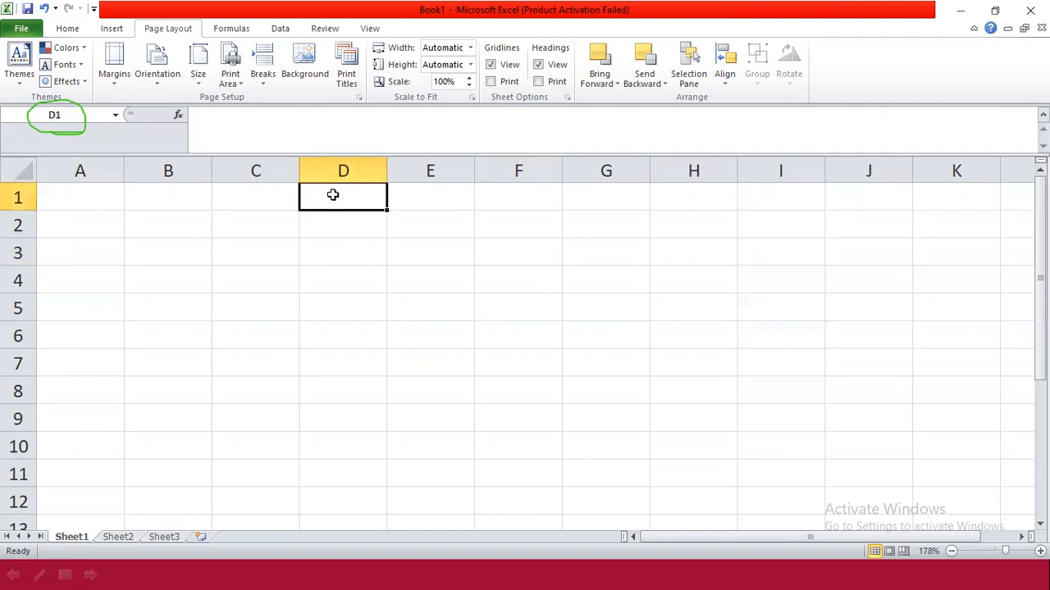
pyautogui.click(94, 273)
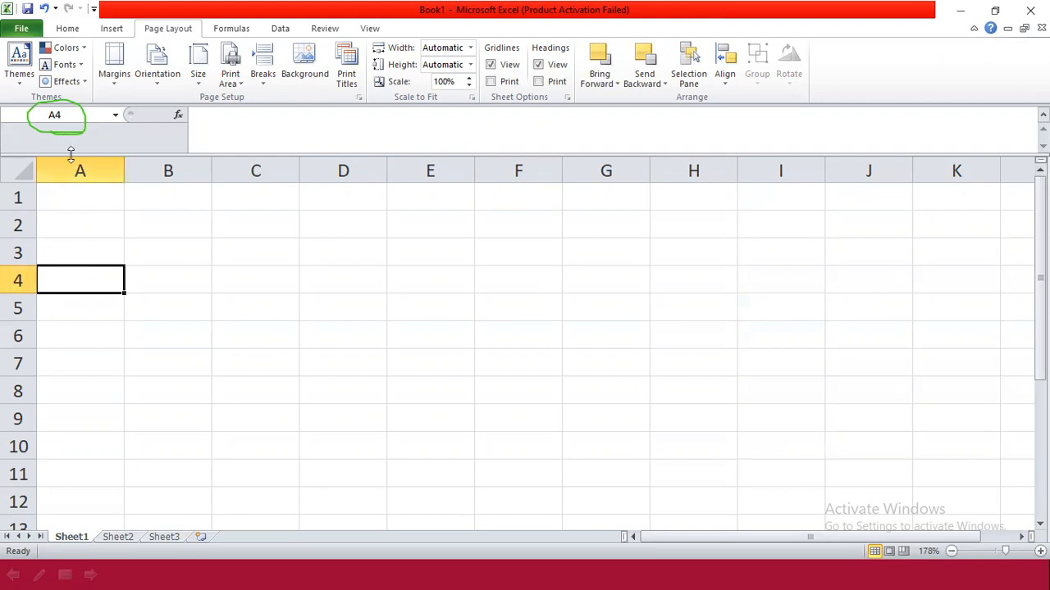
pyautogui.click(420, 274)
pyautogui.click(415, 246)
pyautogui.click(317, 299)
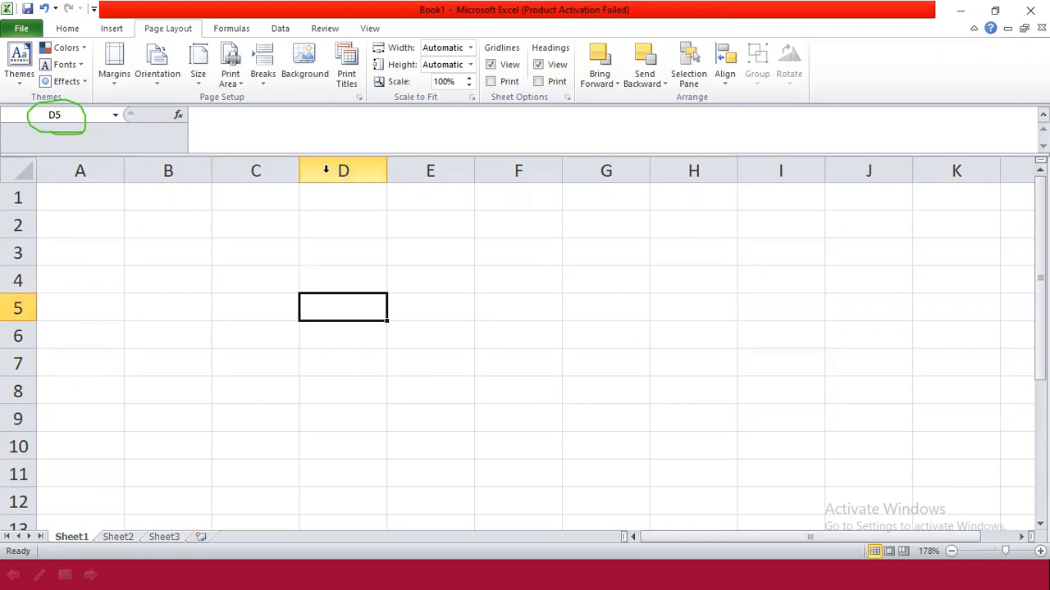
pyautogui.click(485, 197)
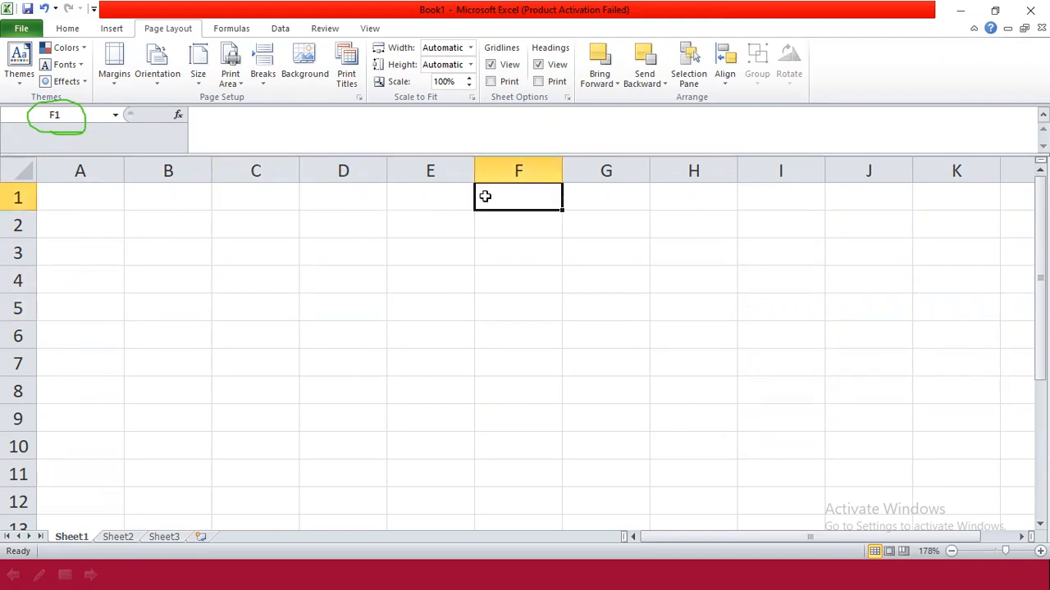
pyautogui.click(170, 268)
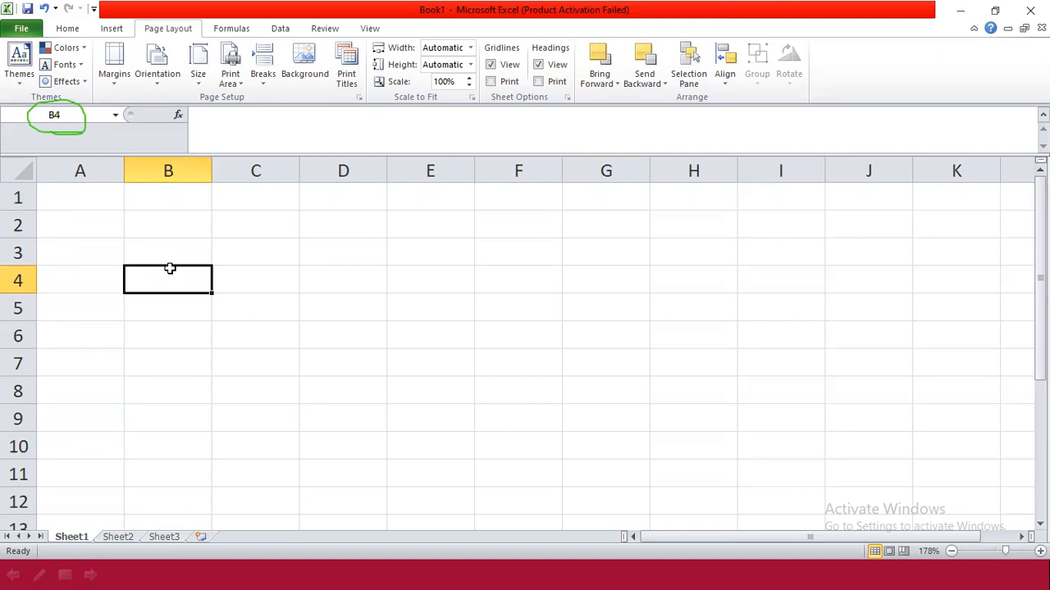
# - Select the range C1:C9, followed by the block E2:H5
pyautogui.moveTo(268, 196); pyautogui.dragTo(264, 421)
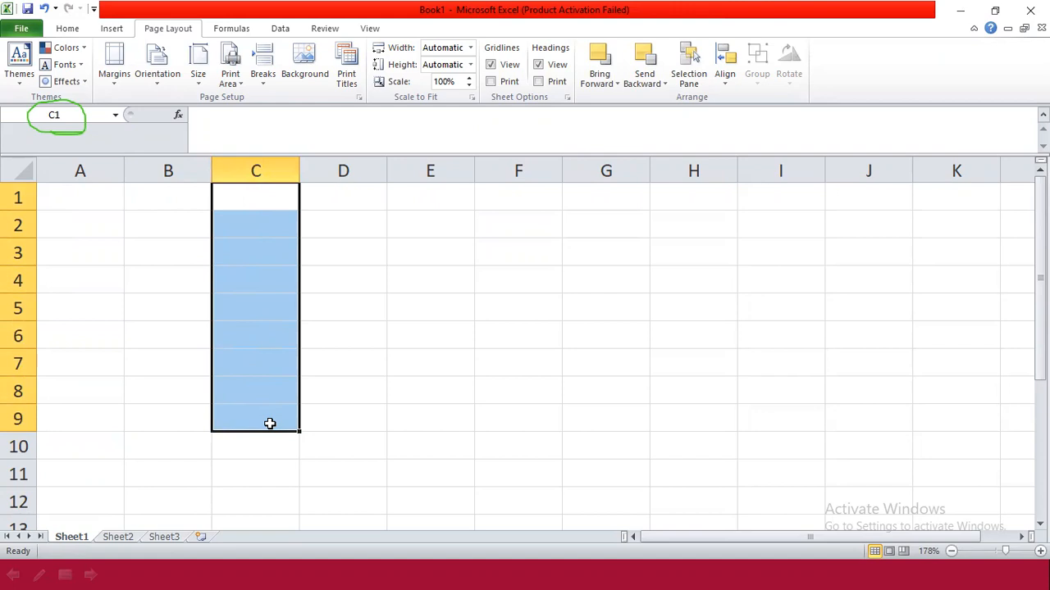
pyautogui.moveTo(428, 219); pyautogui.dragTo(670, 317)
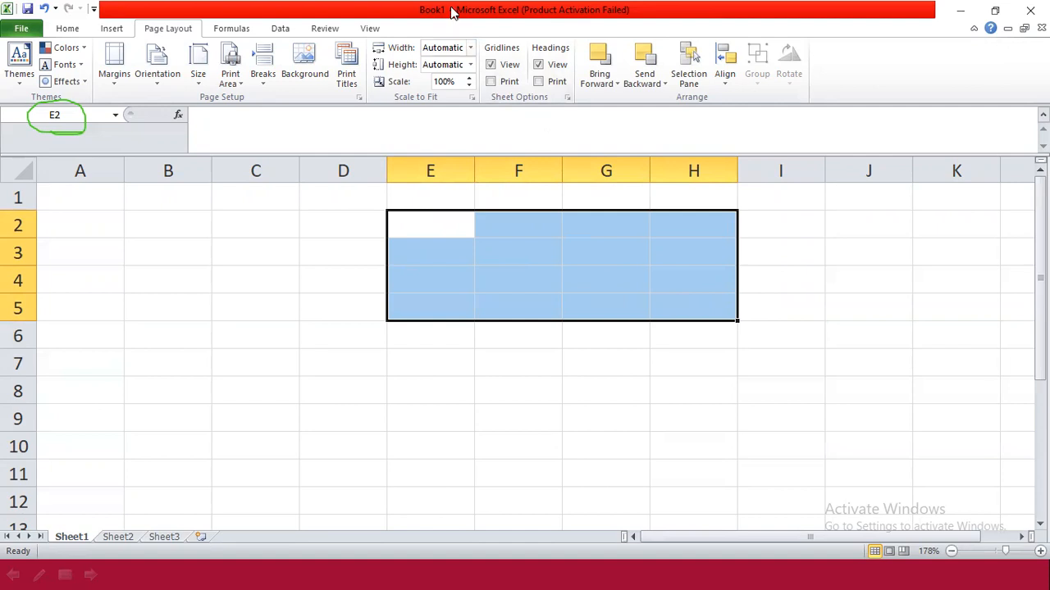
pyautogui.hotkey('alt', 'Tab')
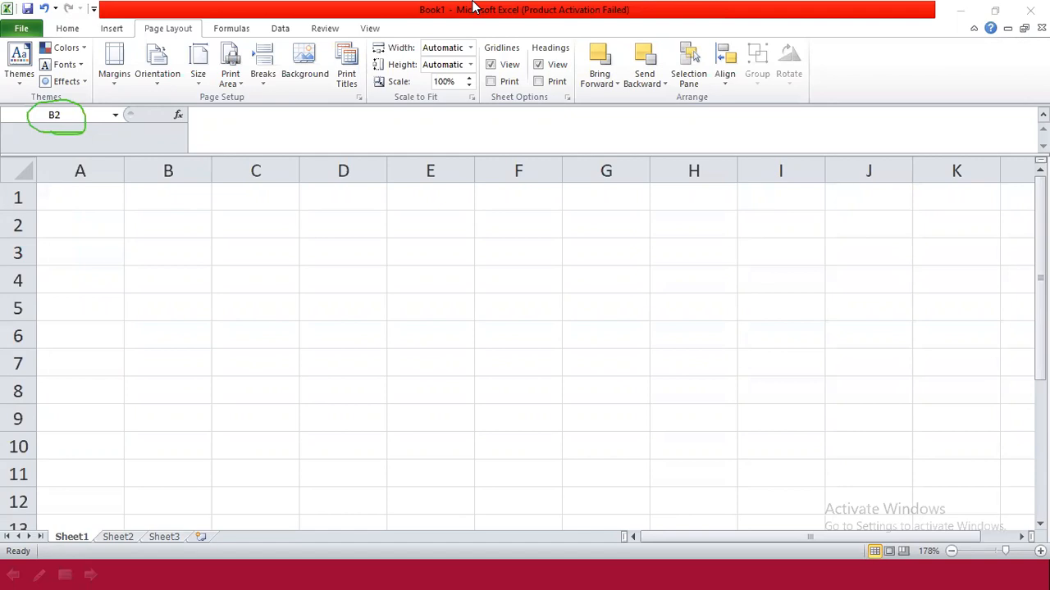
# - Select the entire column C from cell C1 and check how far down the selection extends
pyautogui.click(274, 199)
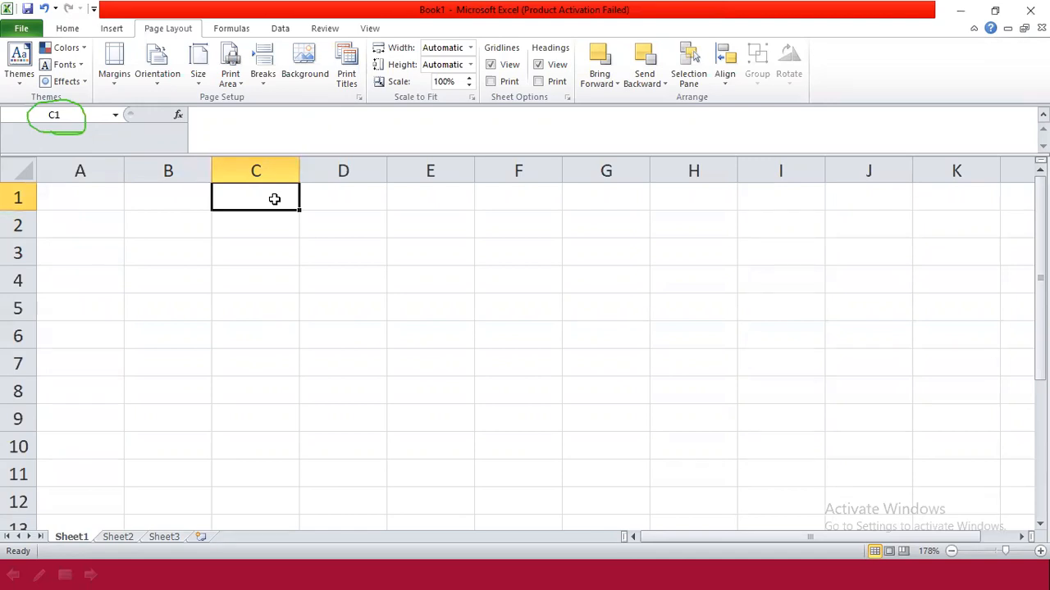
pyautogui.hotkey('ctrl', 'space')
pyautogui.scroll(-6, 274, 199)
pyautogui.scroll(5, 278, 199)
pyautogui.scroll(1, 277, 199)
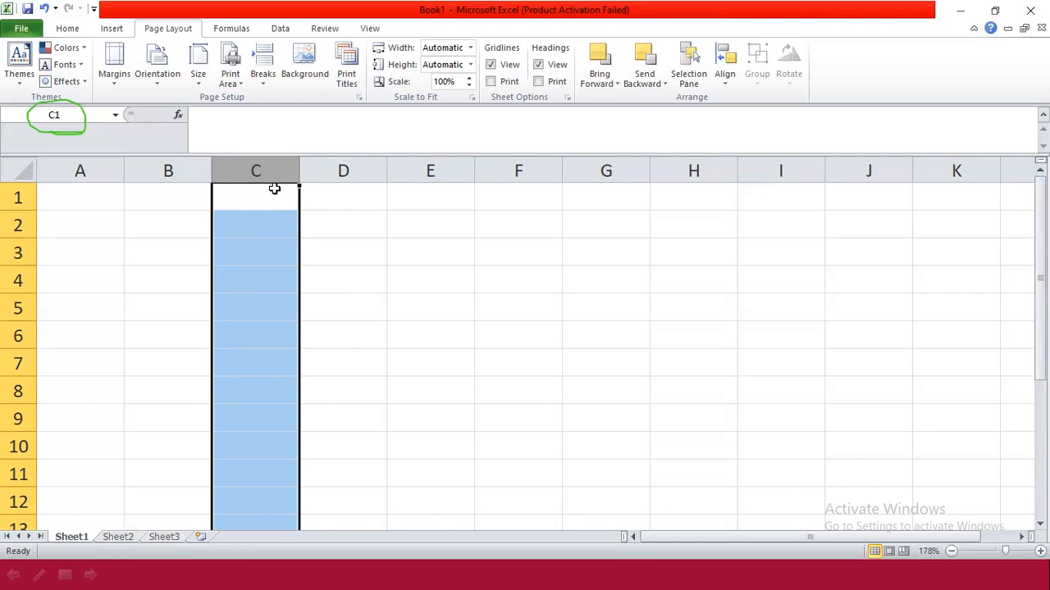
# - Select the entire row 1 from cell A1, clear the selection, and select the row again
pyautogui.click(86, 202)
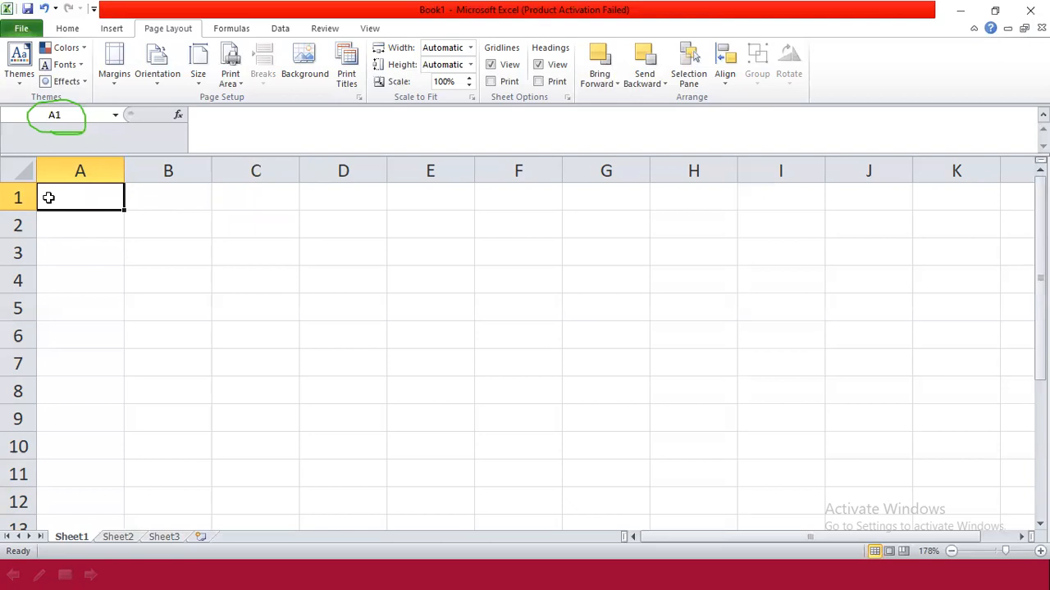
pyautogui.hotkey('shift', 'space')
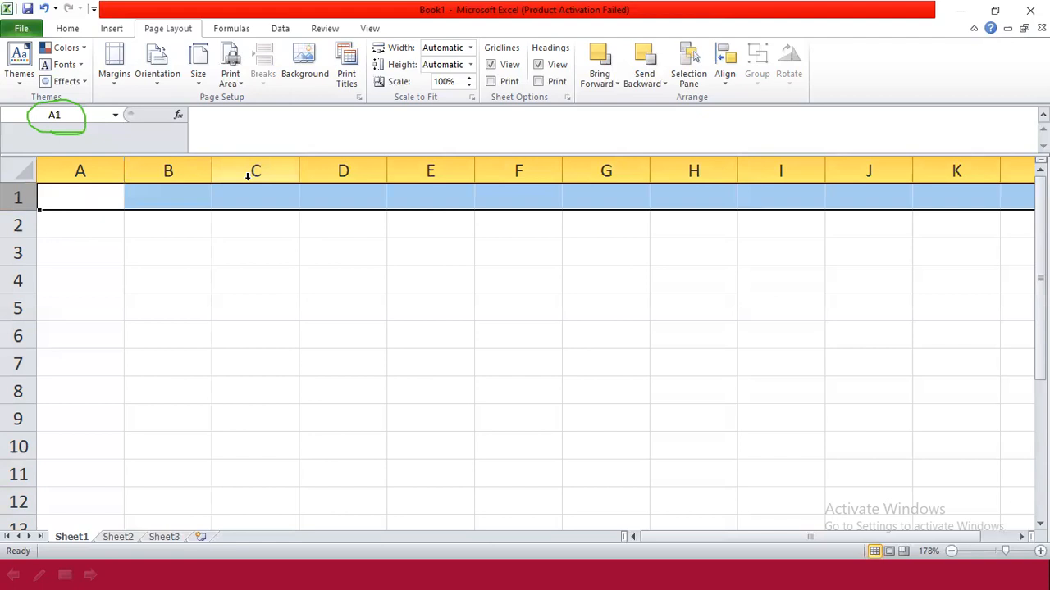
pyautogui.click(239, 243)
pyautogui.click(97, 200)
pyautogui.moveTo(97, 200); pyautogui.dragTo(9, 197)
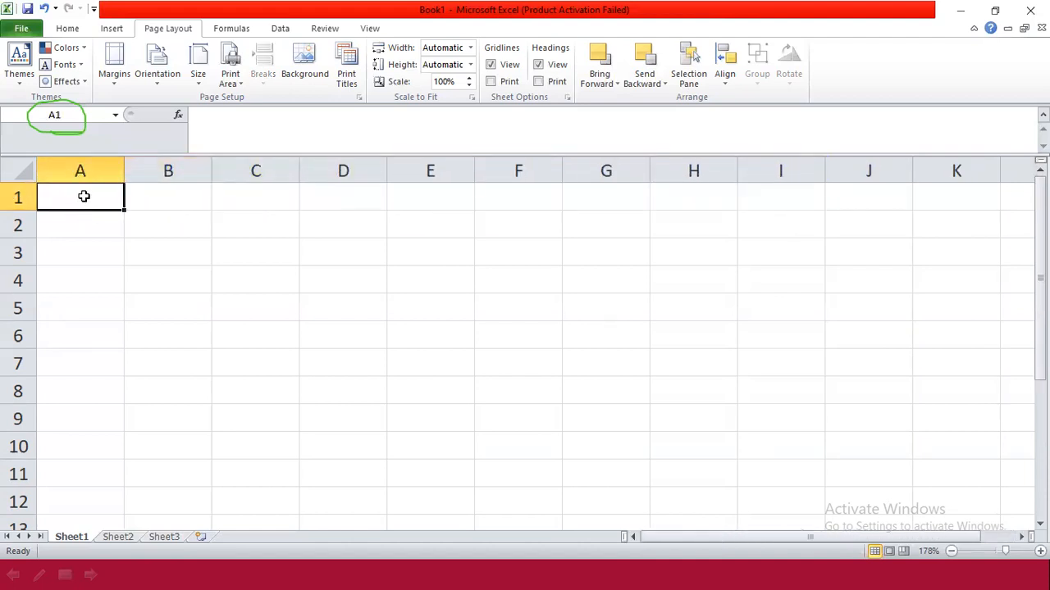
pyautogui.hotkey('shift', 'space')
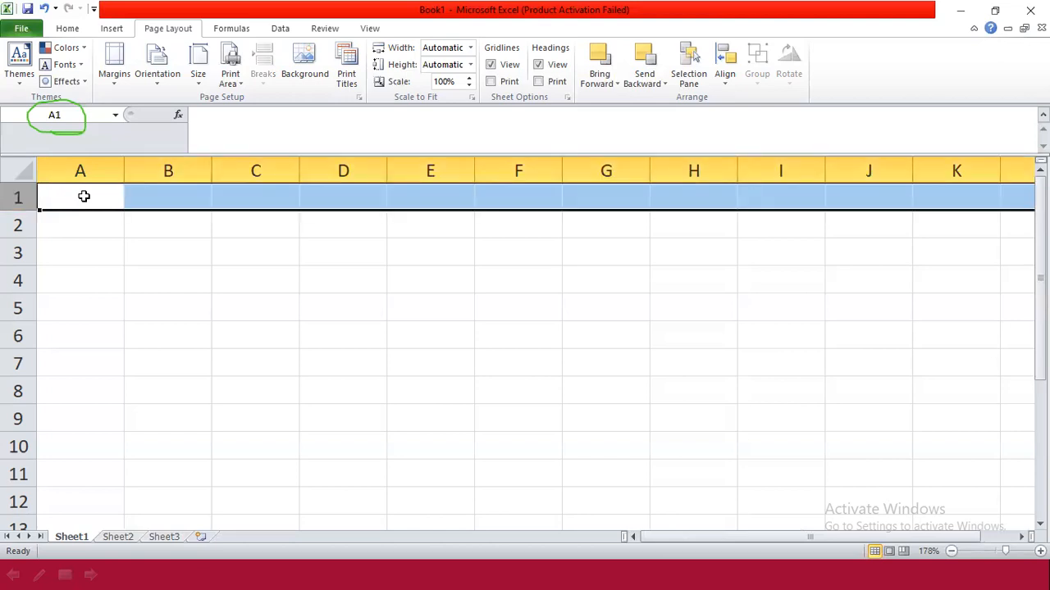
# - Select the entire column A from cell A1, followed by the whole worksheet from cell C2
pyautogui.click(155, 223)
pyautogui.click(98, 199)
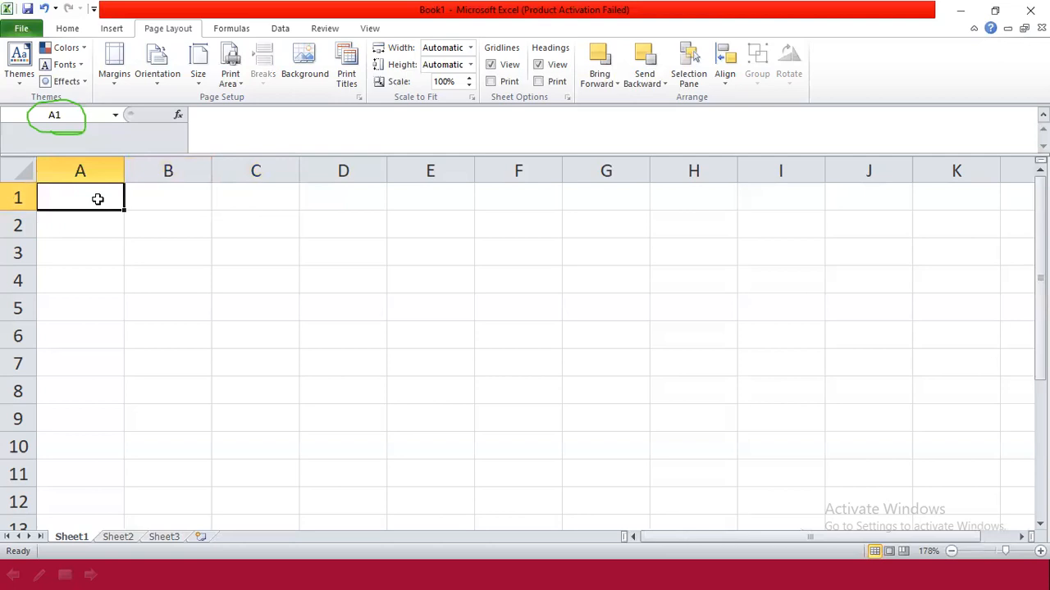
pyautogui.hotkey('ctrl', 'space')
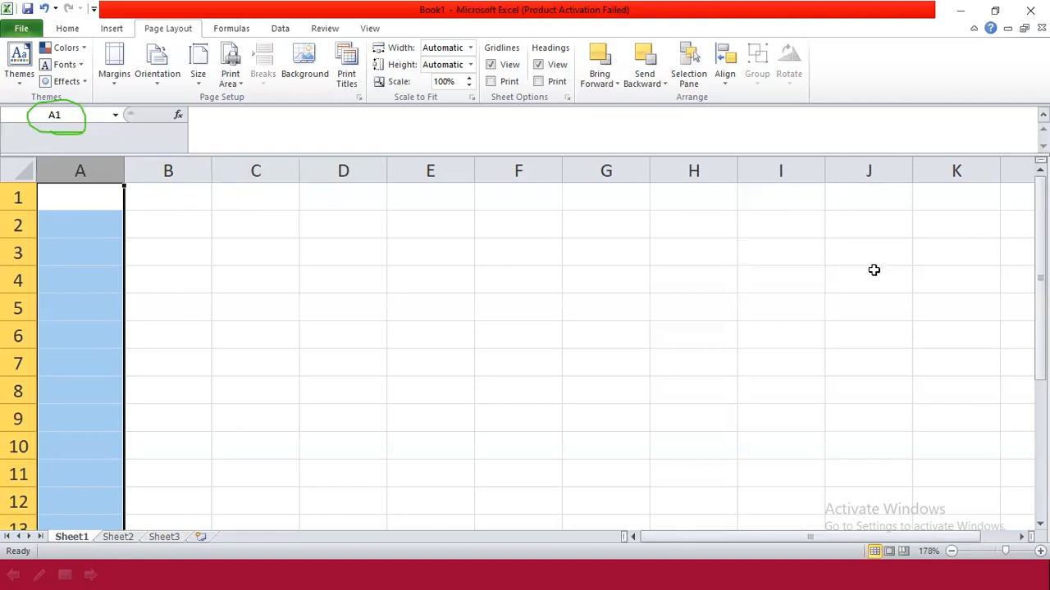
pyautogui.click(215, 218)
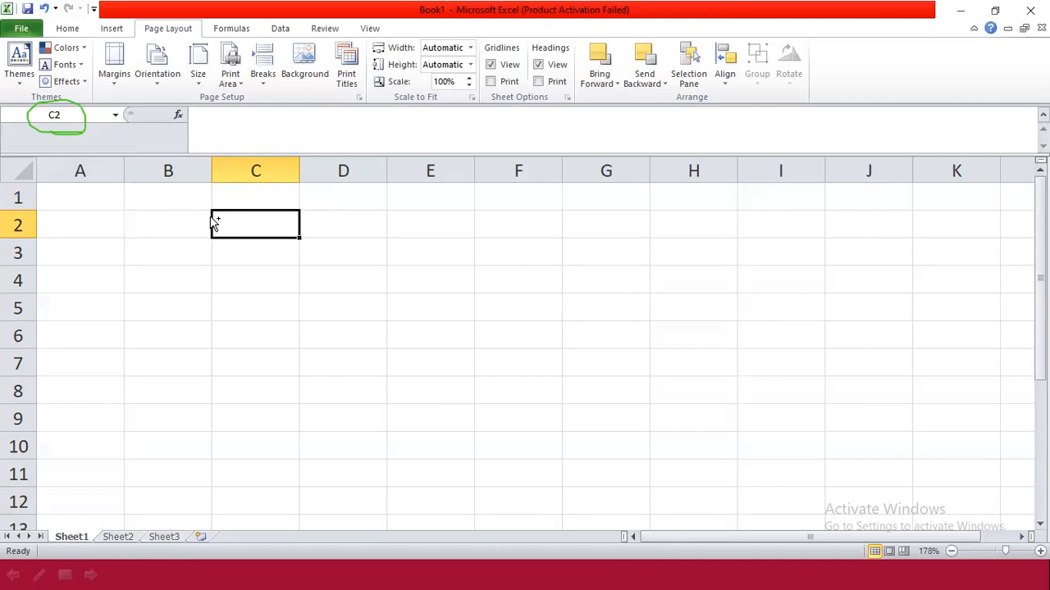
pyautogui.hotkey('ctrl', 'a')
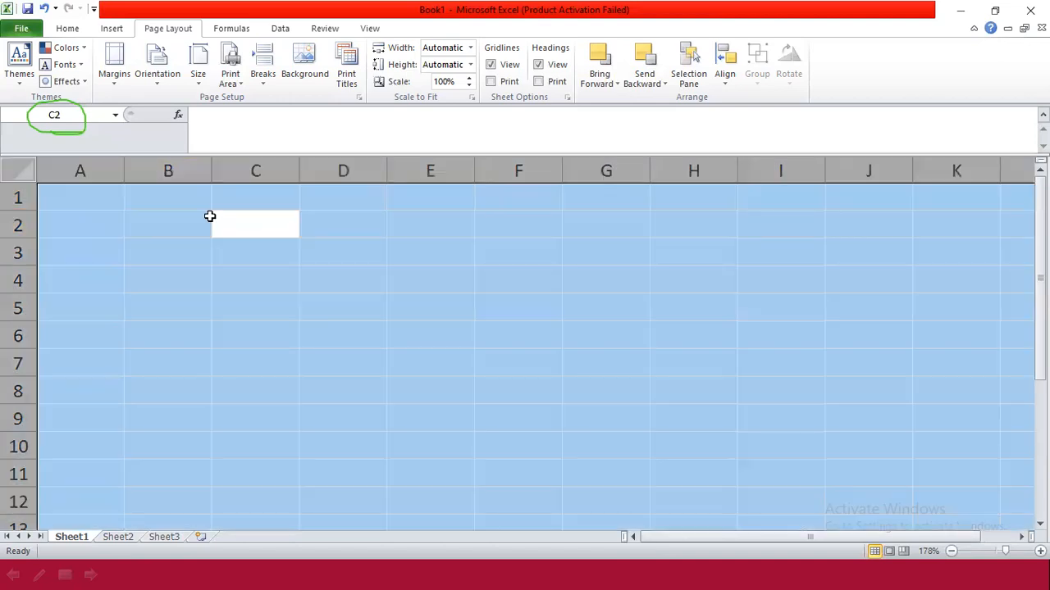
# - Enter 16,384 in cell E3 and label it "Rows" in cell D3
pyautogui.click(407, 247)
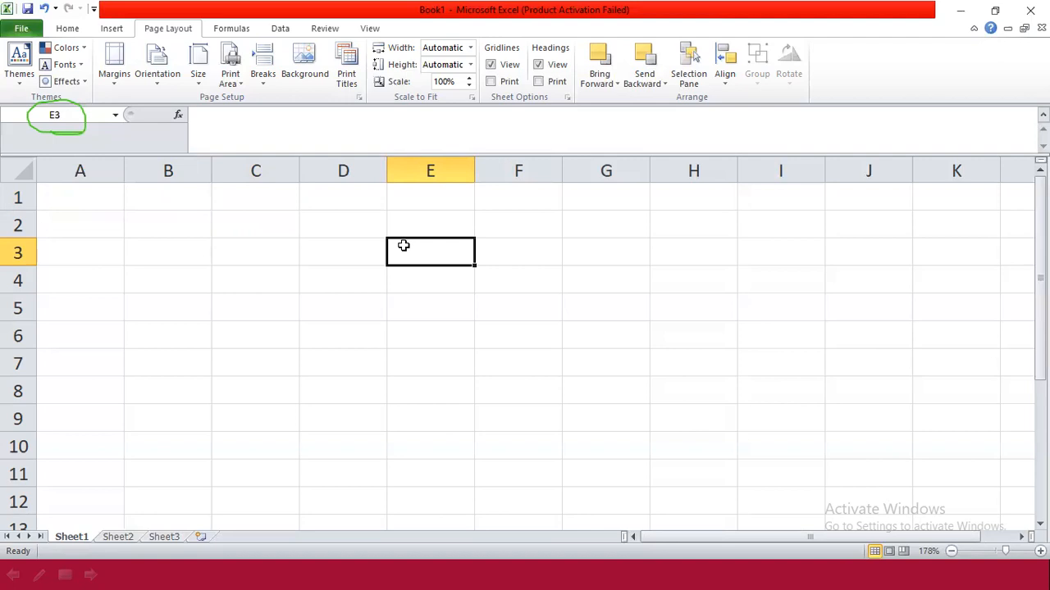
pyautogui.write('1')
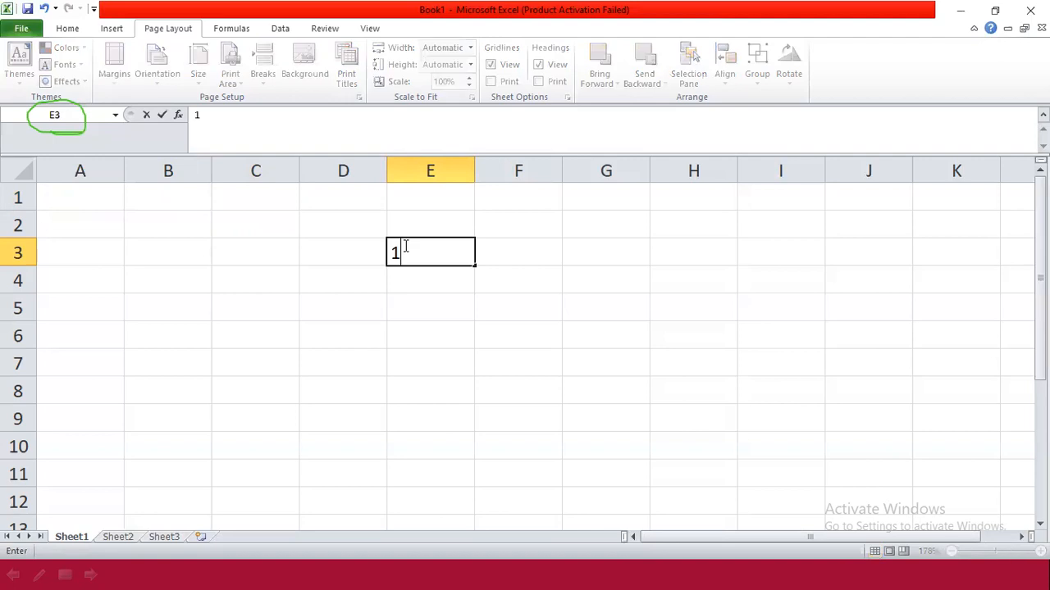
pyautogui.write('6,384')
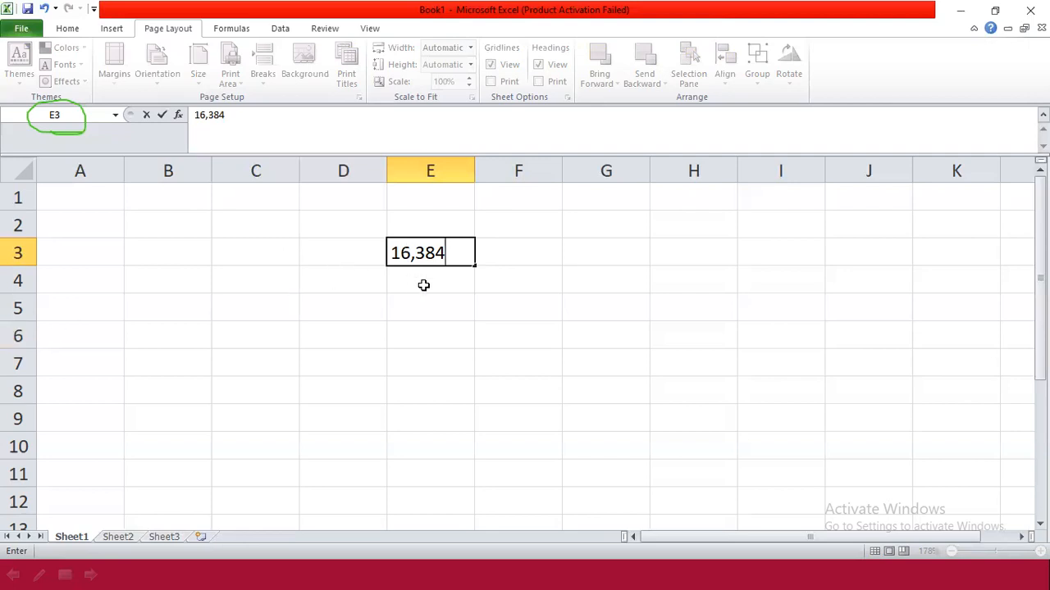
pyautogui.click(339, 269)
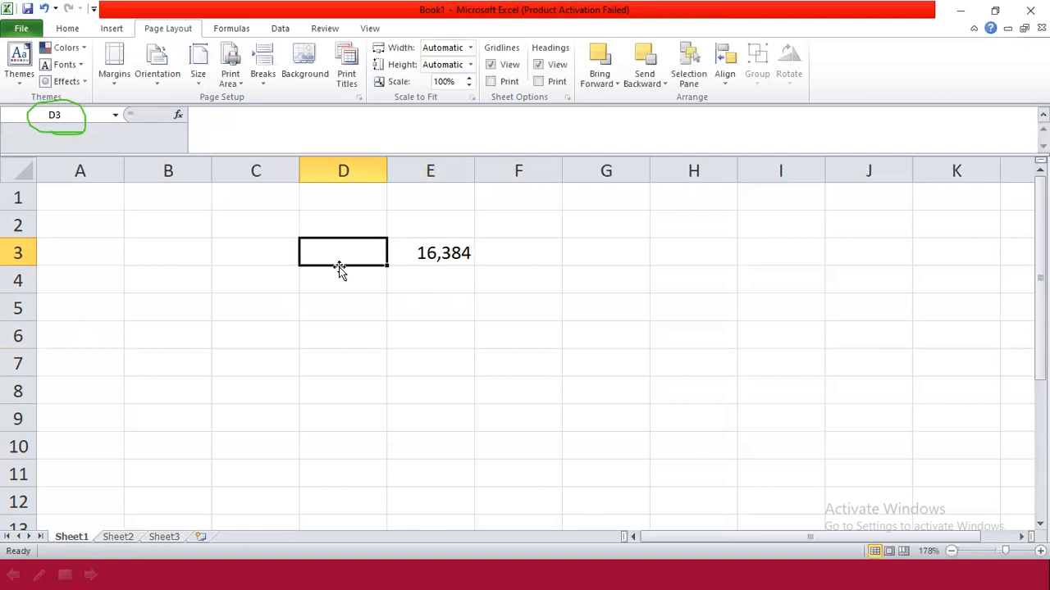
pyautogui.write('Rows')
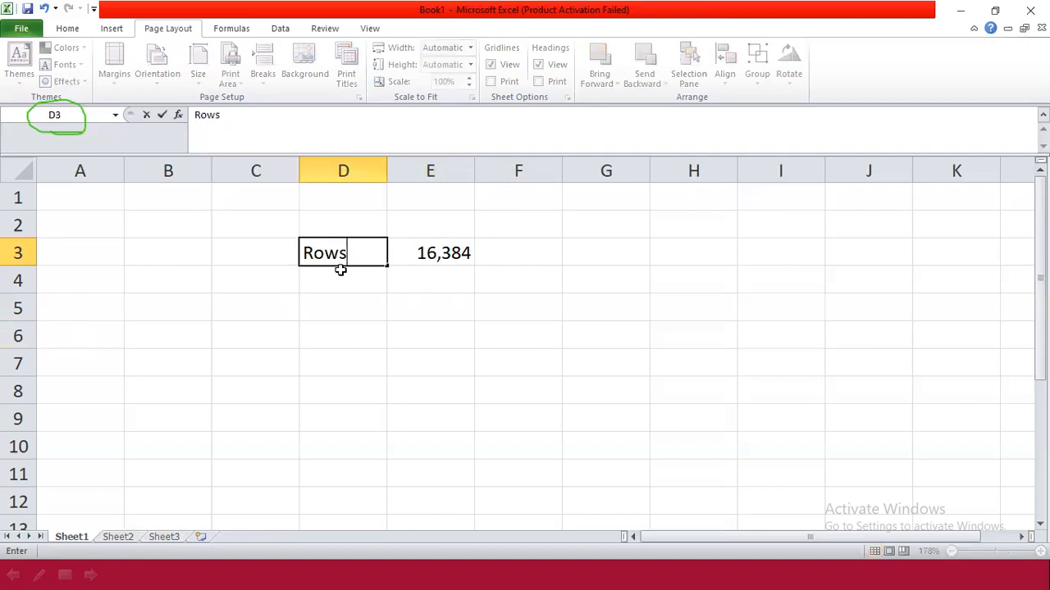
# - Add the label "Columns" in cell D4 with the value 1048576 in cell E4
pyautogui.click(360, 276)
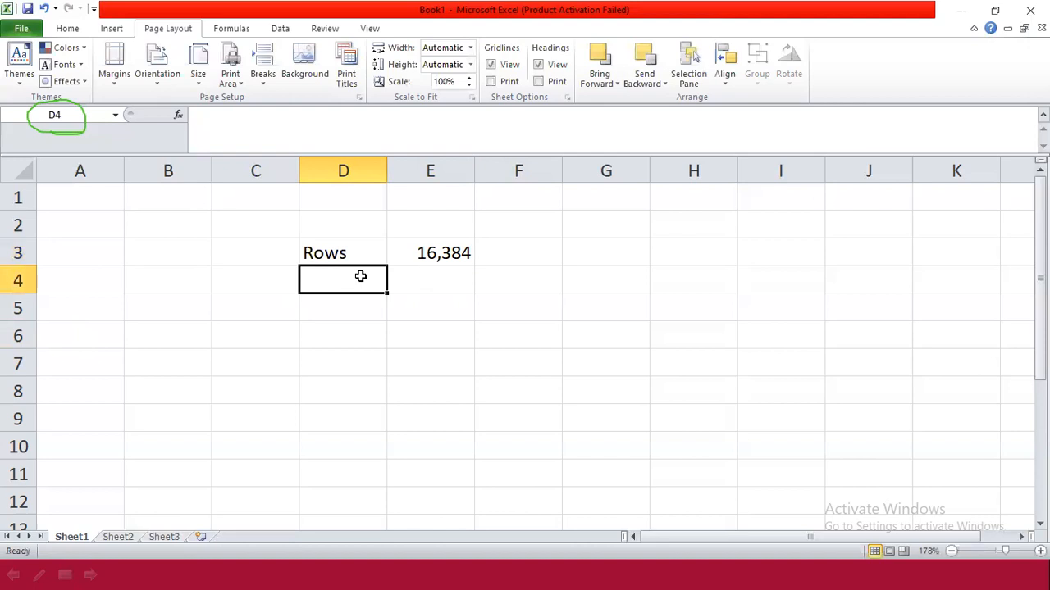
pyautogui.write('Columns')
pyautogui.click(424, 283)
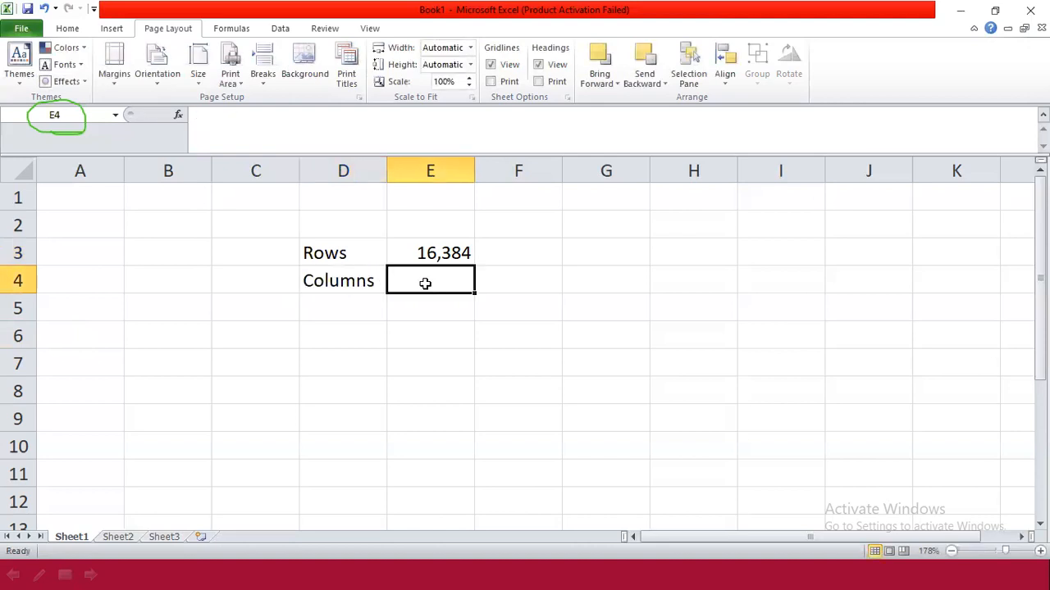
pyautogui.write('1')
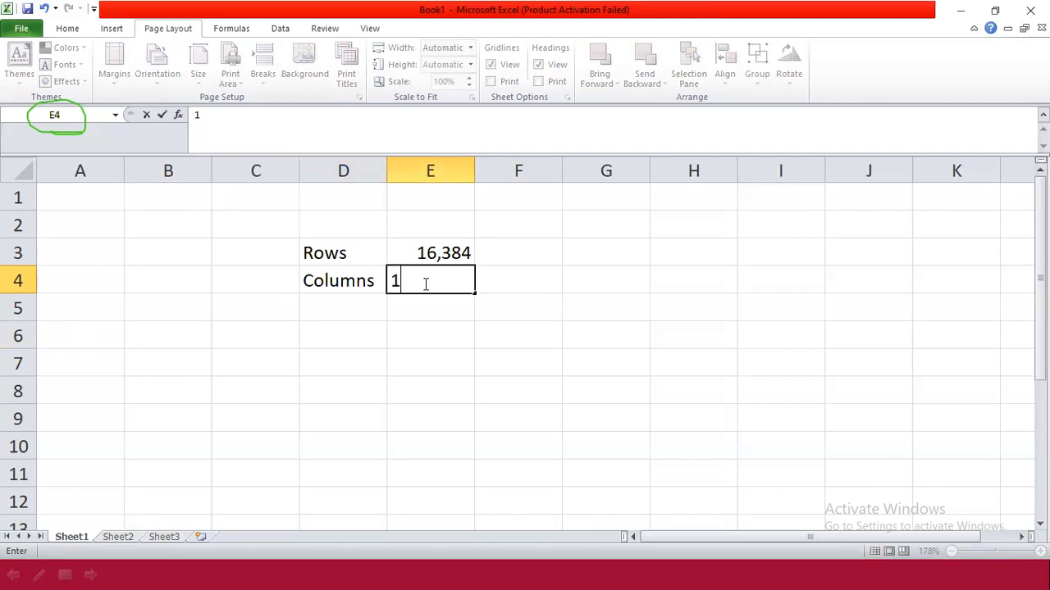
pyautogui.write('048576')
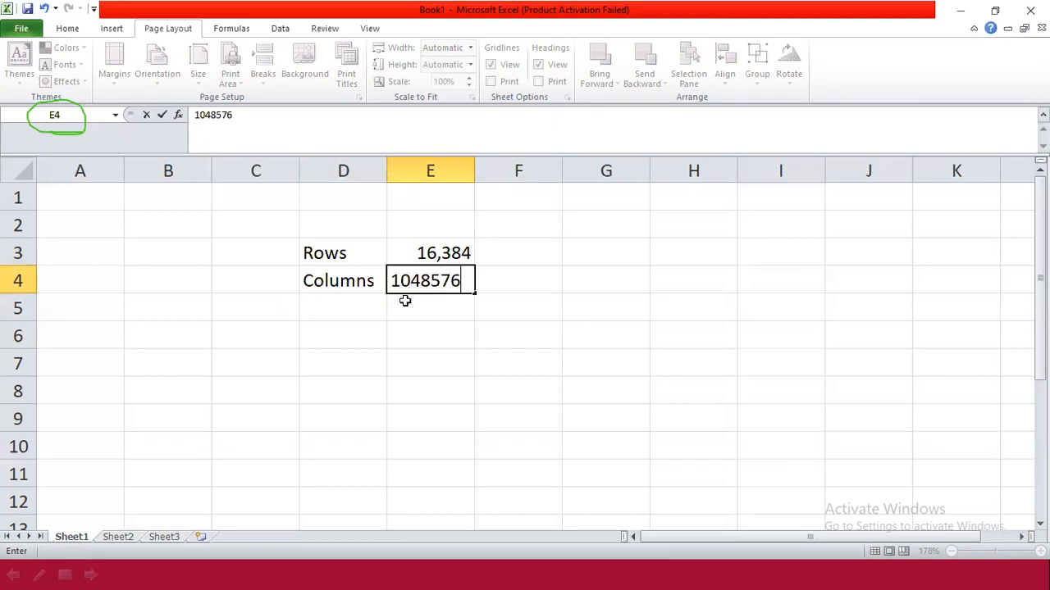
pyautogui.click(408, 282)
pyautogui.click(349, 256)
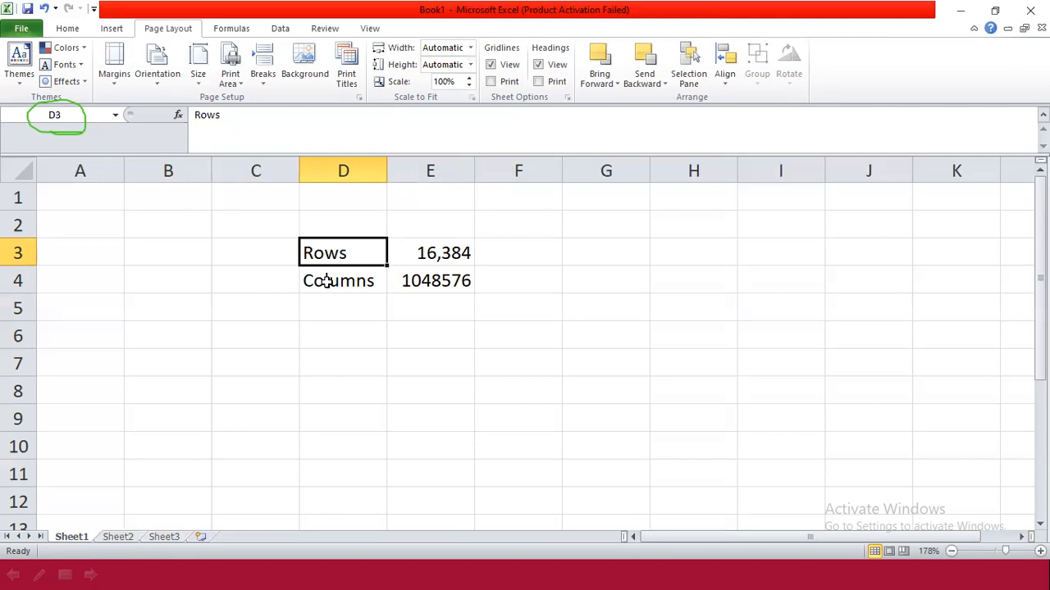
# - Clear the row and column labels and their counts from cells D3:E4
pyautogui.click(345, 328)
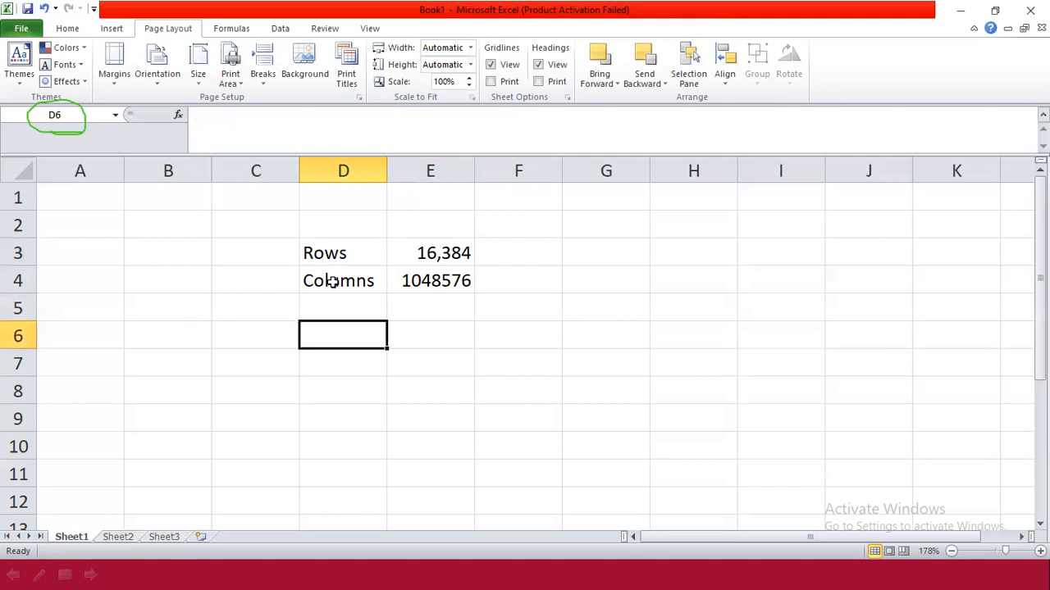
pyautogui.moveTo(321, 253); pyautogui.dragTo(441, 277)
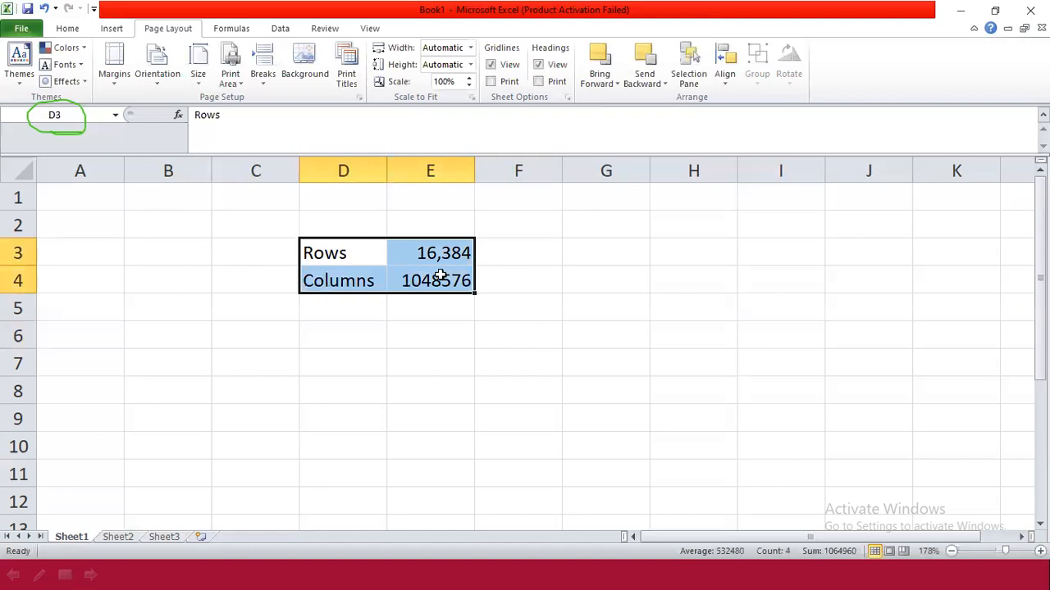
pyautogui.press('Delete')
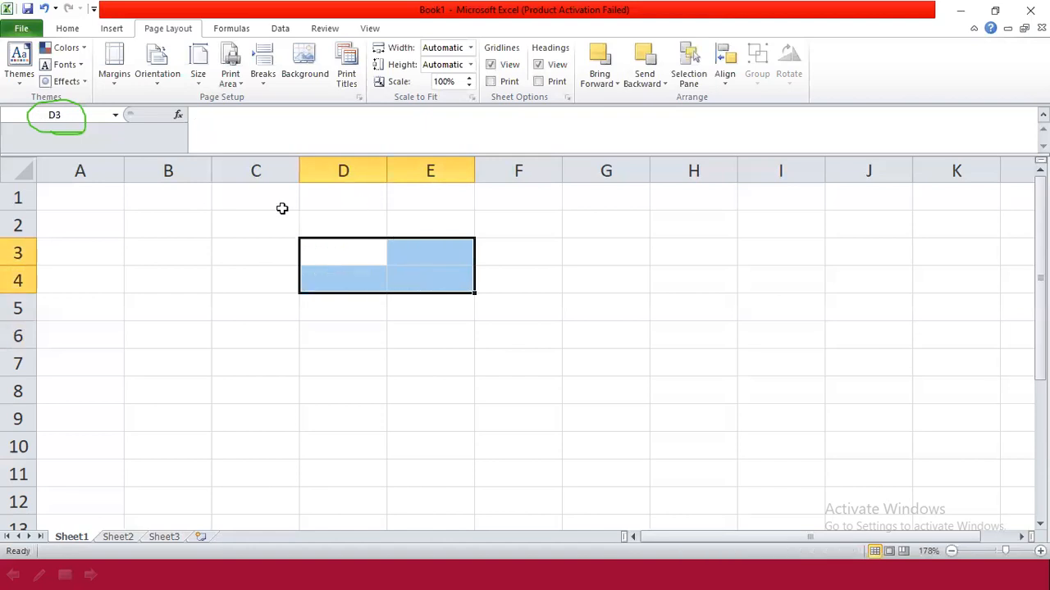
pyautogui.click(227, 218)
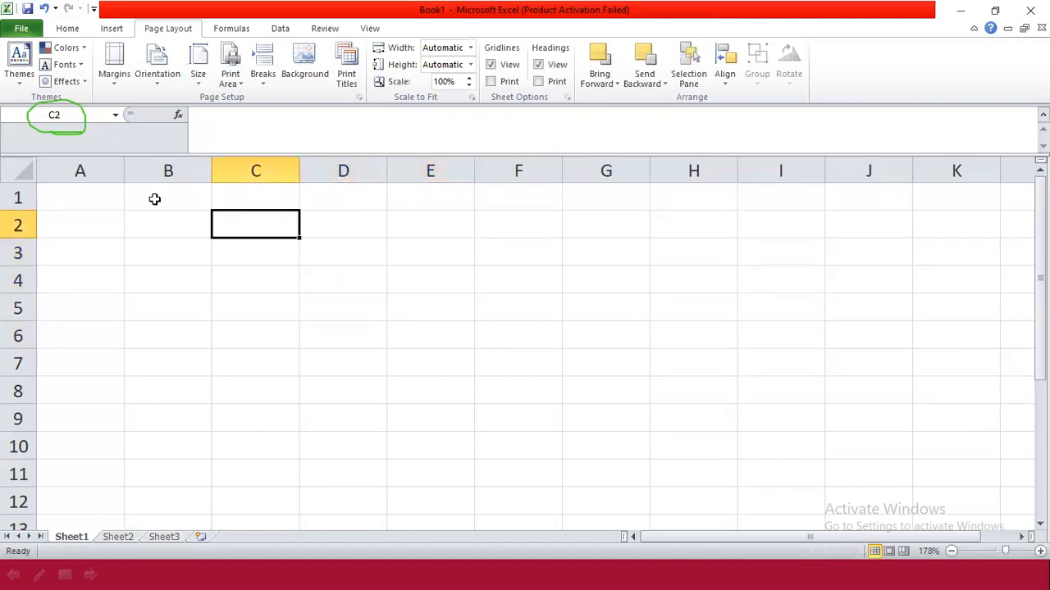
# - Enter the month heading "December" in cell C1
pyautogui.click(243, 198)
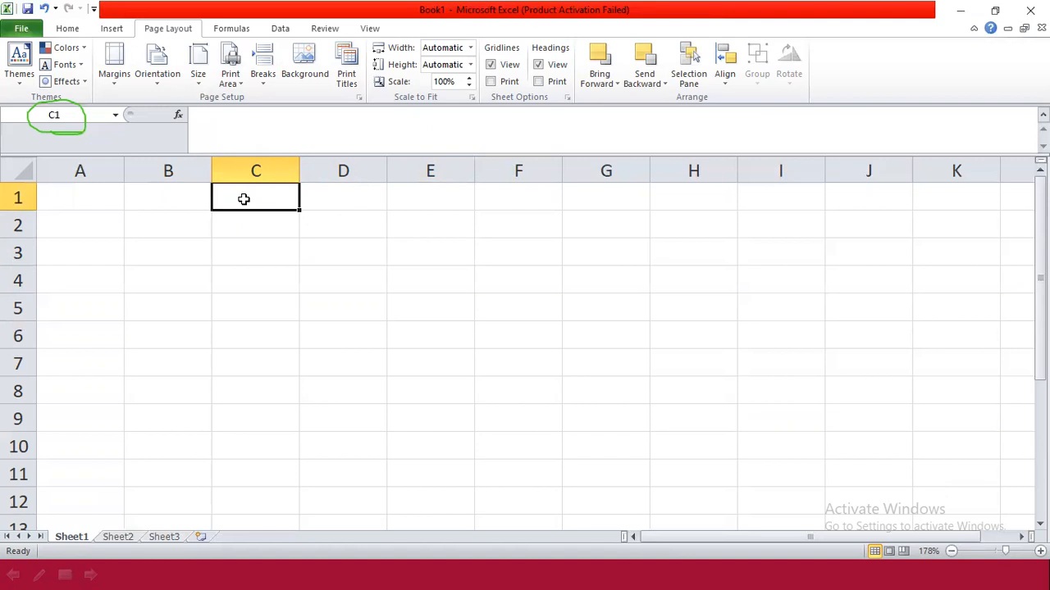
pyautogui.write('De')
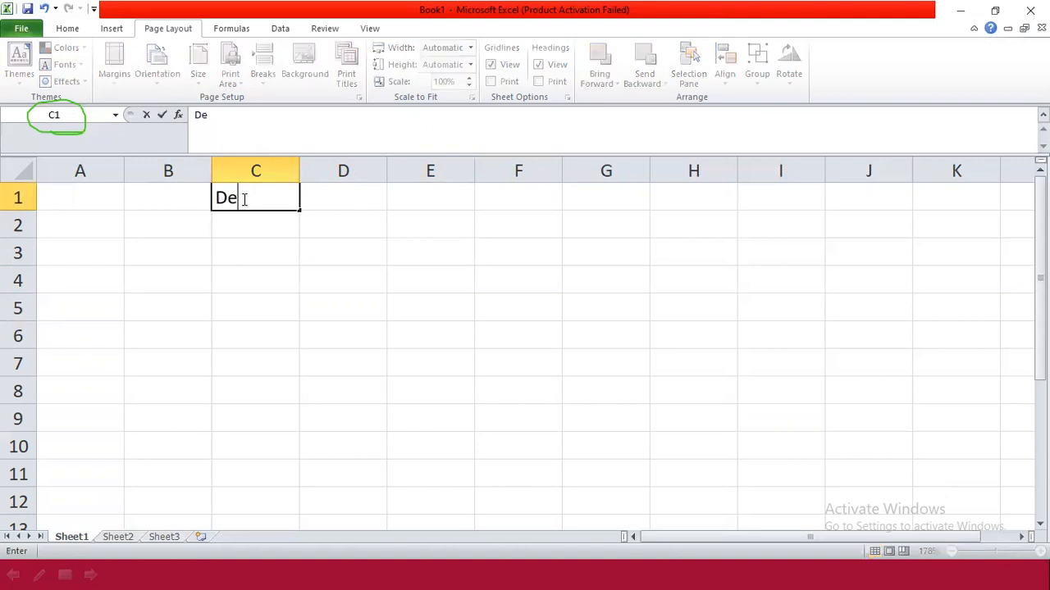
pyautogui.write('cember')
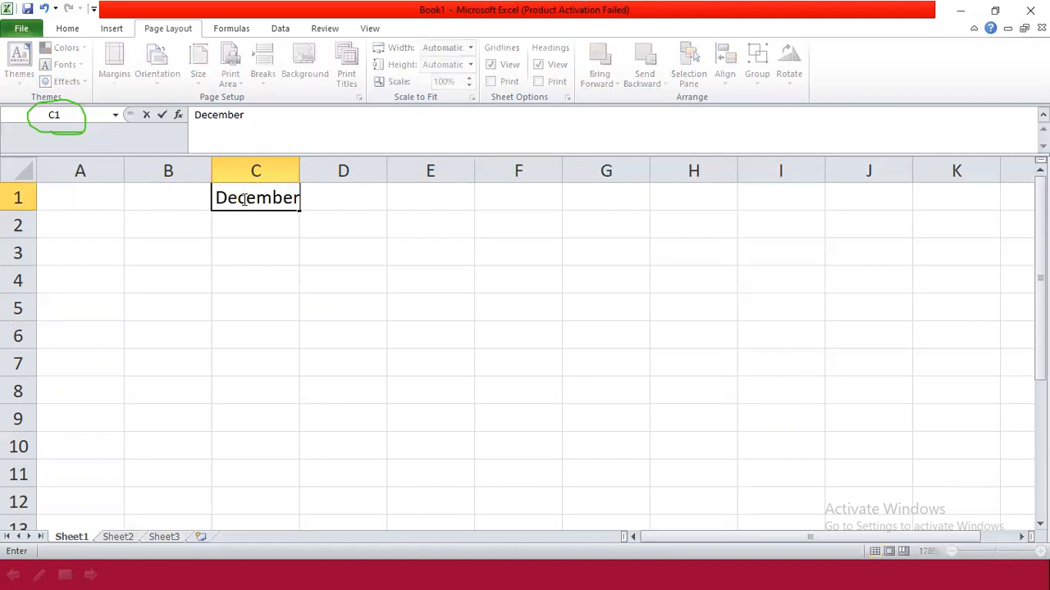
pyautogui.click(248, 230)
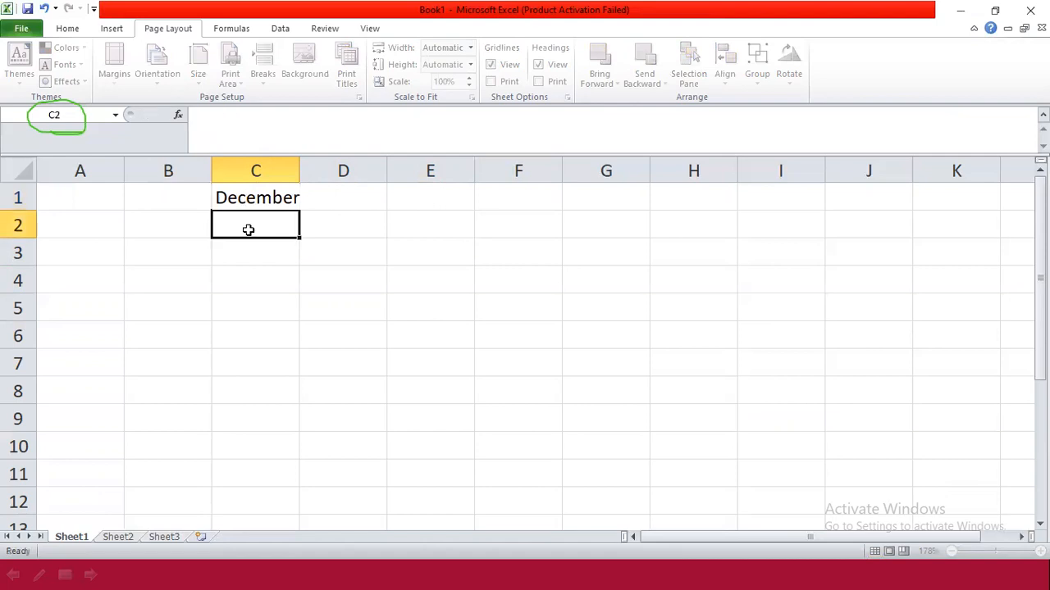
# - Enter "Sunday" in cell A2 and "Monday" in cell A3
pyautogui.click(87, 224)
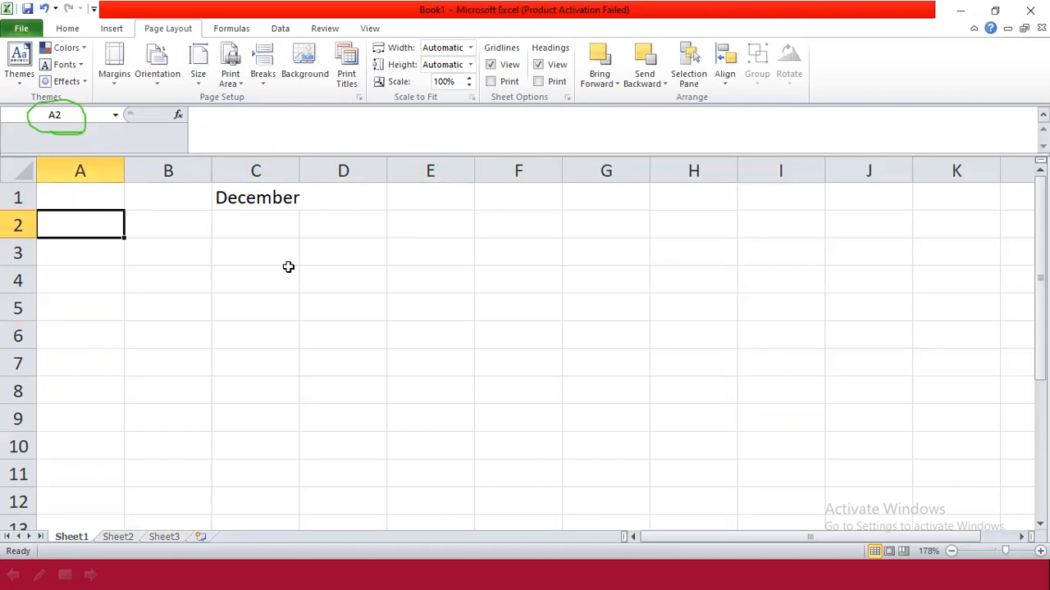
pyautogui.write('Sunday')
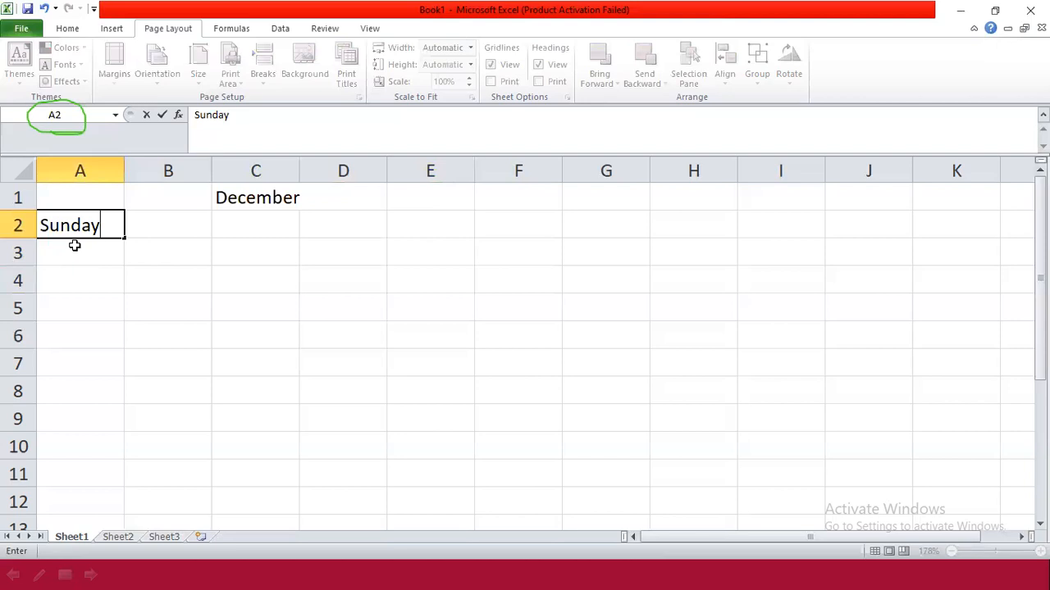
pyautogui.press('Return')
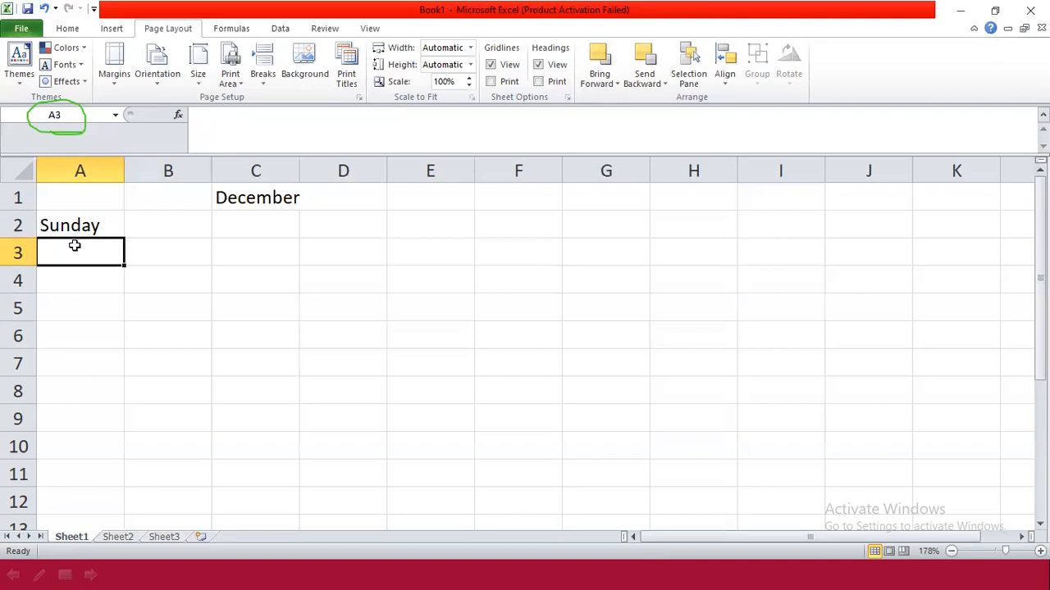
pyautogui.write('Monday')
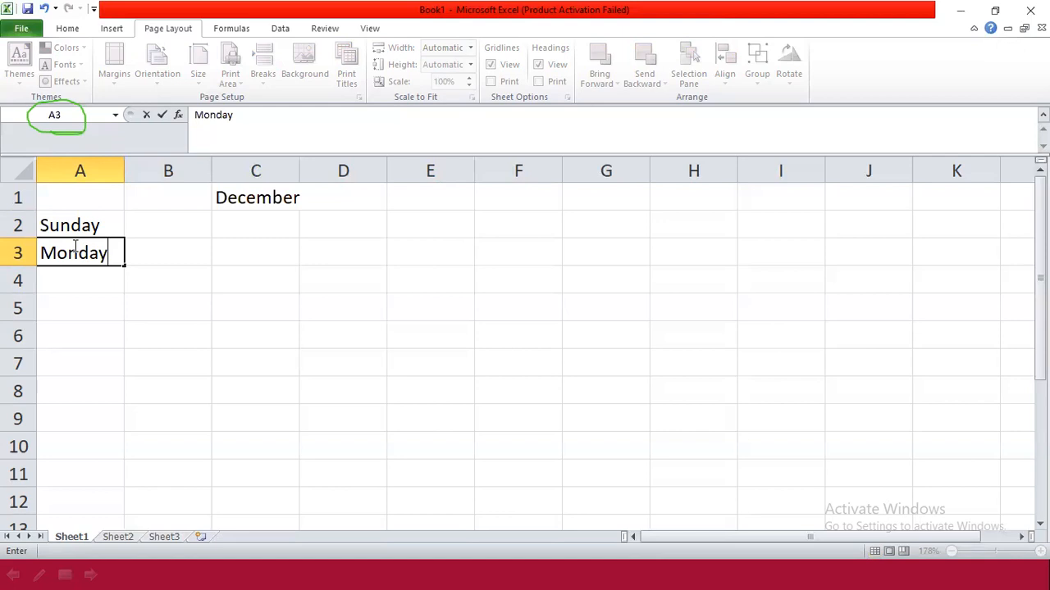
pyautogui.click(699, 4)
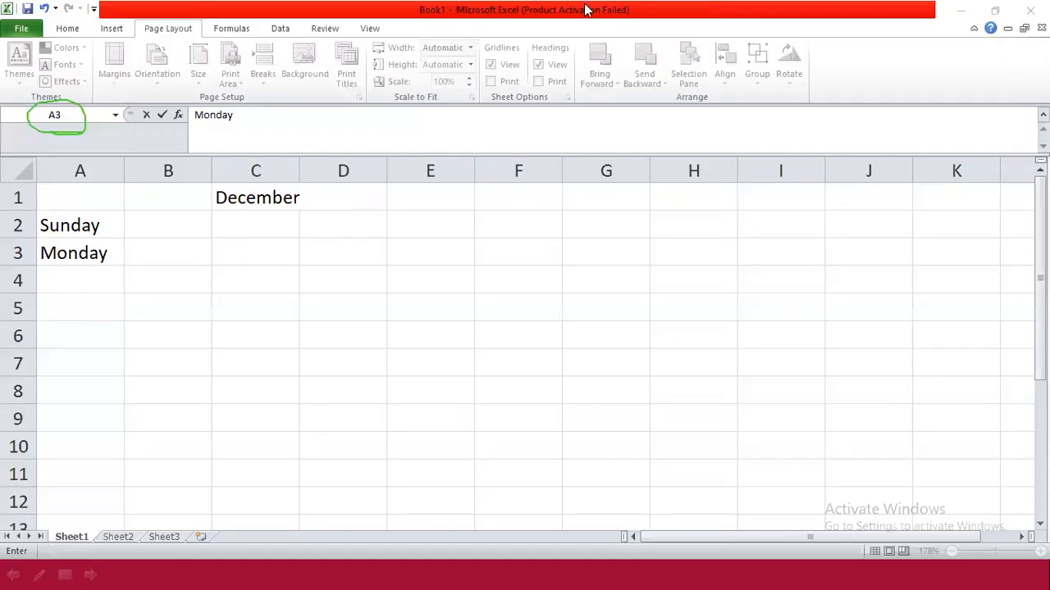
pyautogui.click(57, 283)
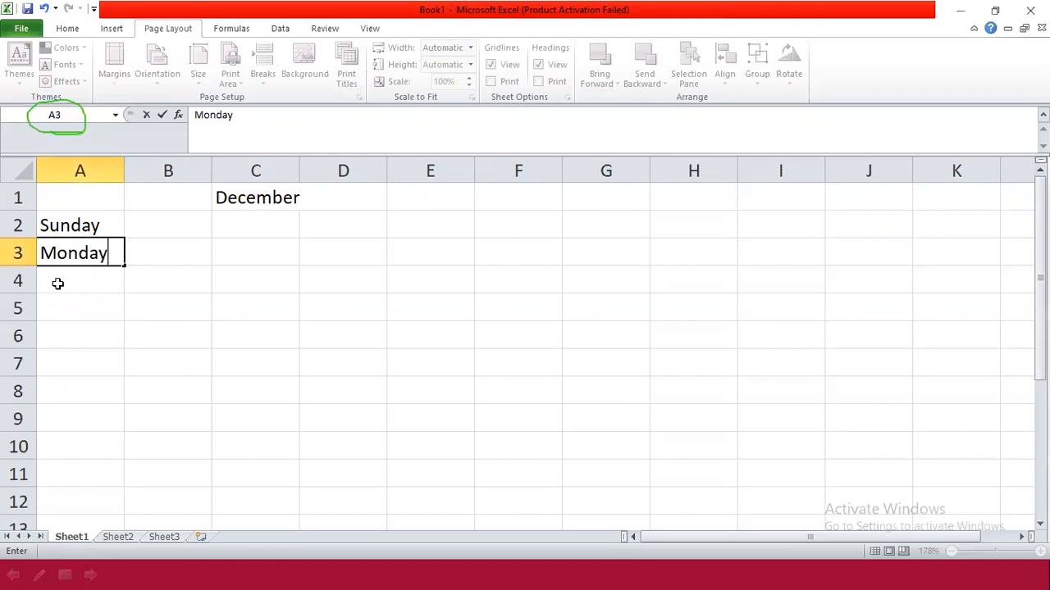
pyautogui.click(57, 283)
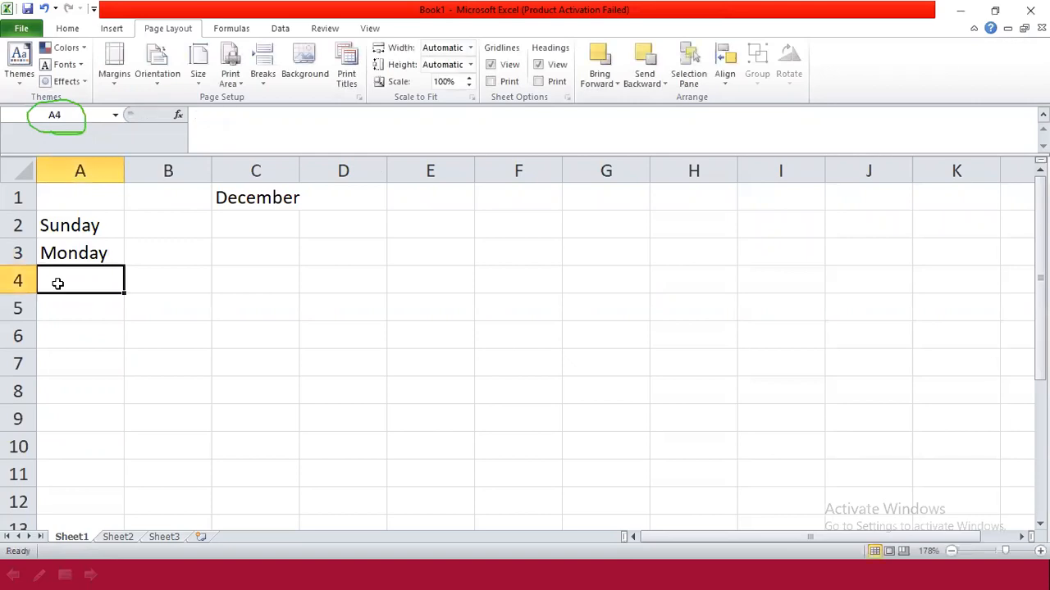
# - Continue the weekday list with "Tuesday" in cell A4 and "Wednesday" in cell A5
pyautogui.write('Tues')
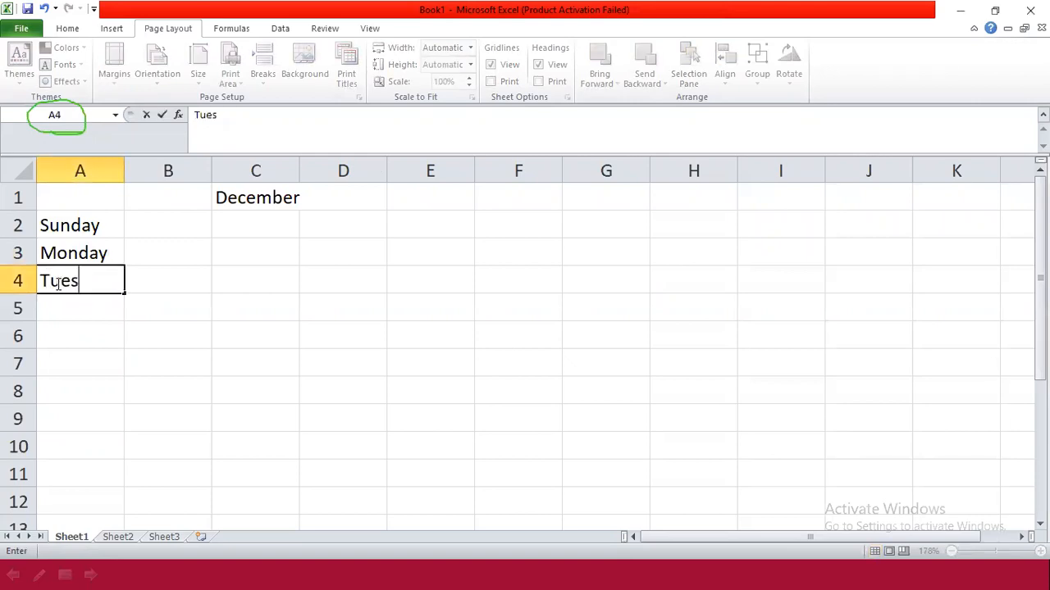
pyautogui.write('day')
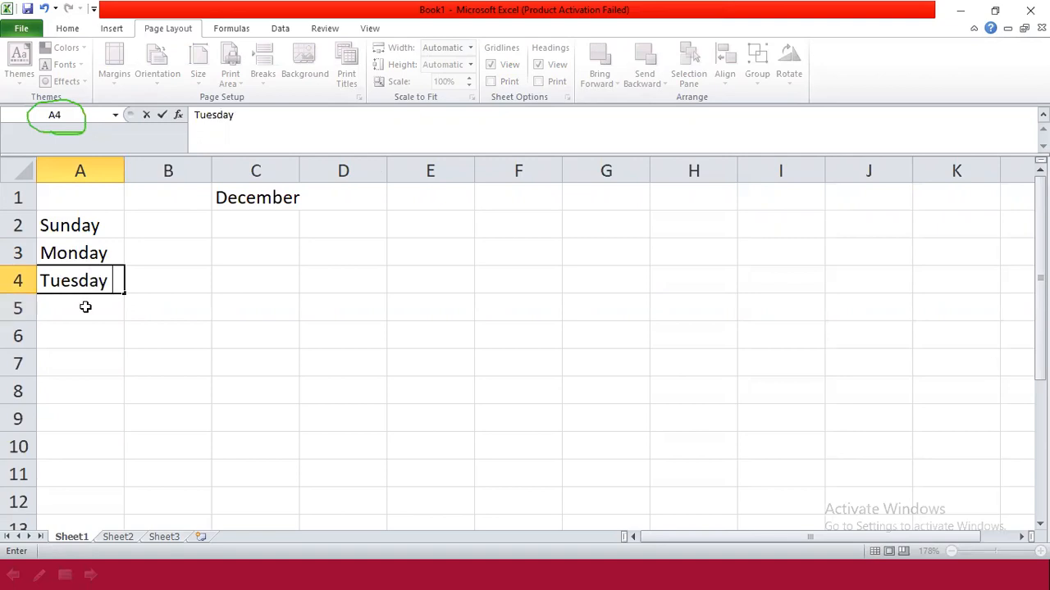
pyautogui.click(86, 307)
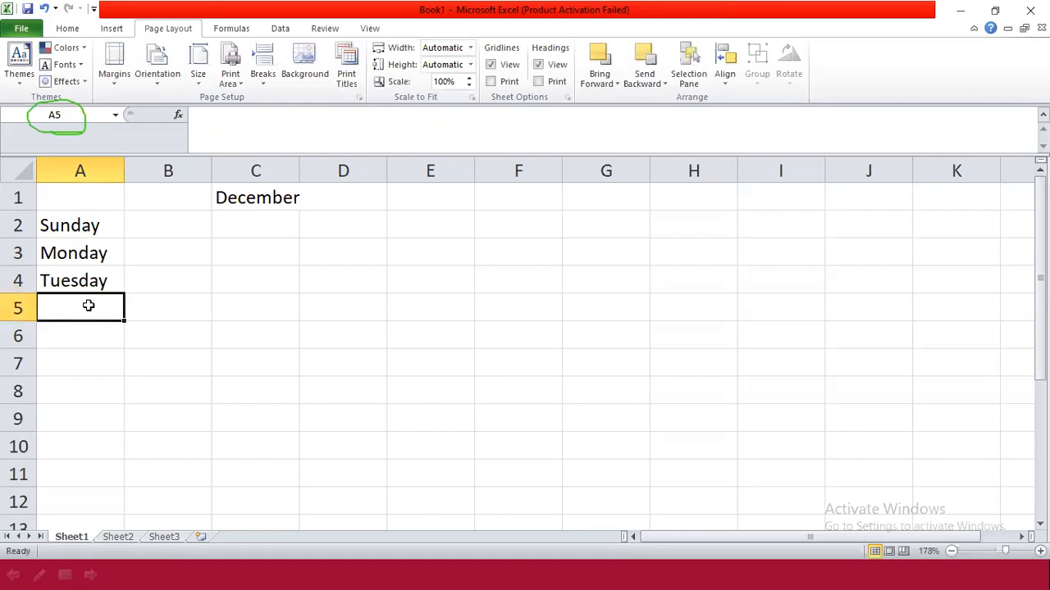
pyautogui.write('Wed')
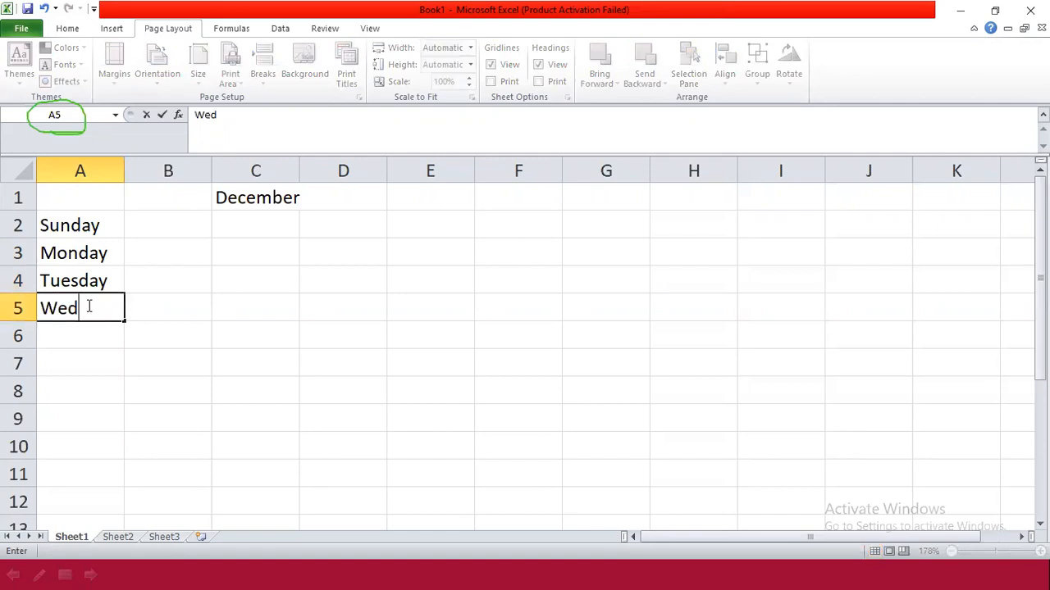
pyautogui.write('nesday')
pyautogui.press('Return')
# - Add "Thursday" in cell A6 and "Friday" in cell A7
pyautogui.write('Th')
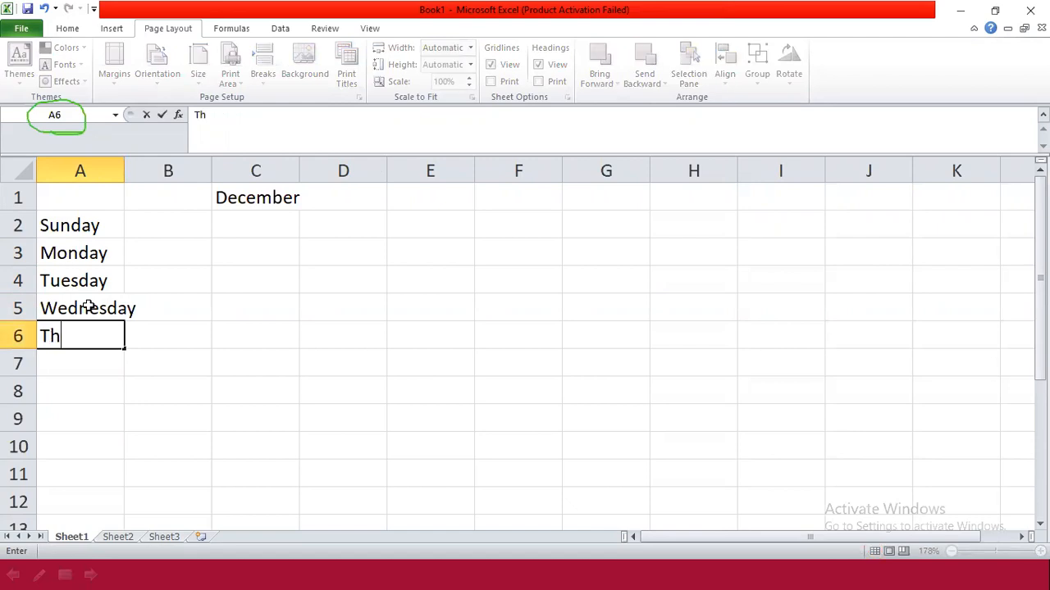
pyautogui.write('ursday')
pyautogui.press('Return')
pyautogui.write('f')
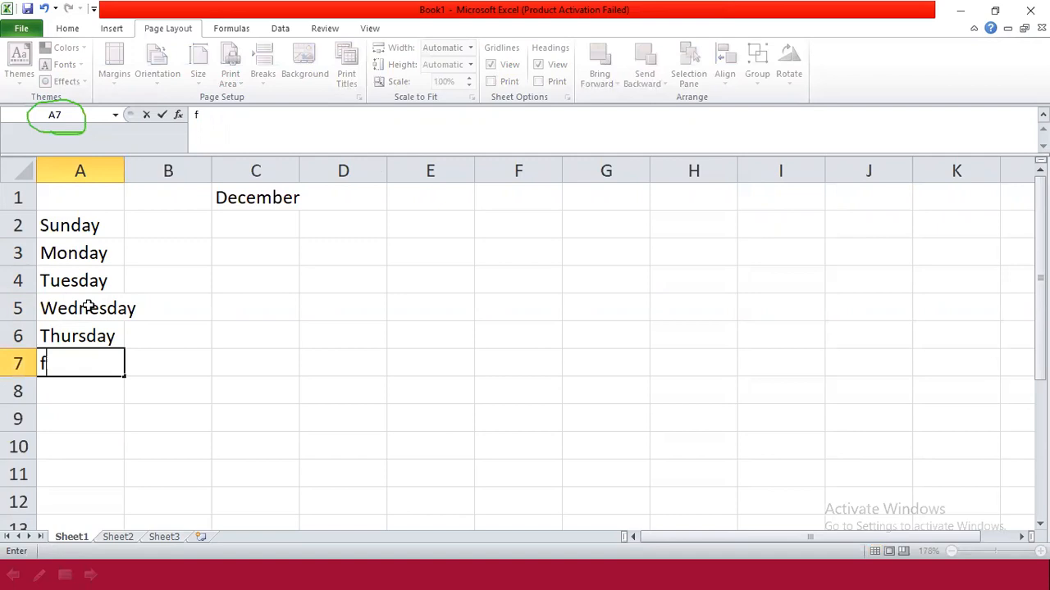
pyautogui.write('riday')
pyautogui.press('Return')
# - Complete the weekday list with "Saturday" in cell A8 and widen column A to fit the day names
pyautogui.write('saturday')
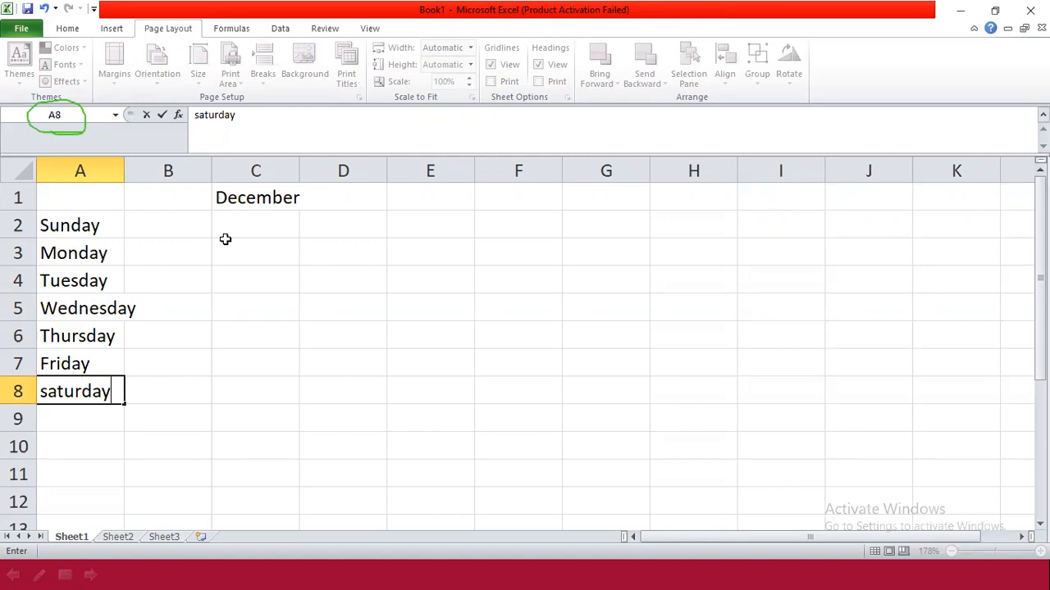
pyautogui.click(175, 225)
pyautogui.moveTo(124, 168); pyautogui.dragTo(170, 182)
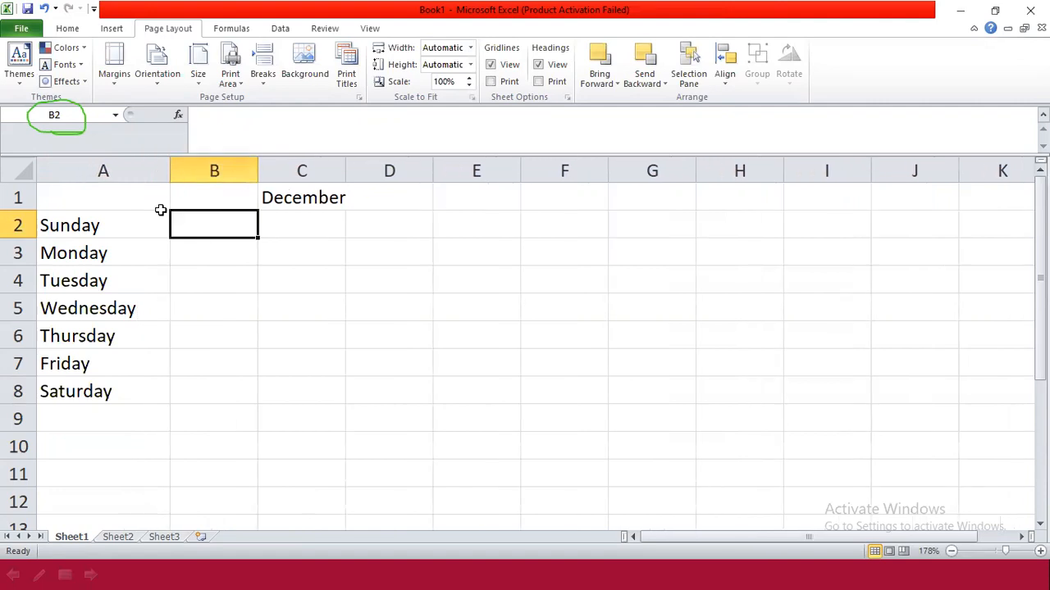
# - Enter the dates 1 to 4 in cells B5:B8, beside Wednesday through Saturday
pyautogui.click(207, 308)
pyautogui.write('1')
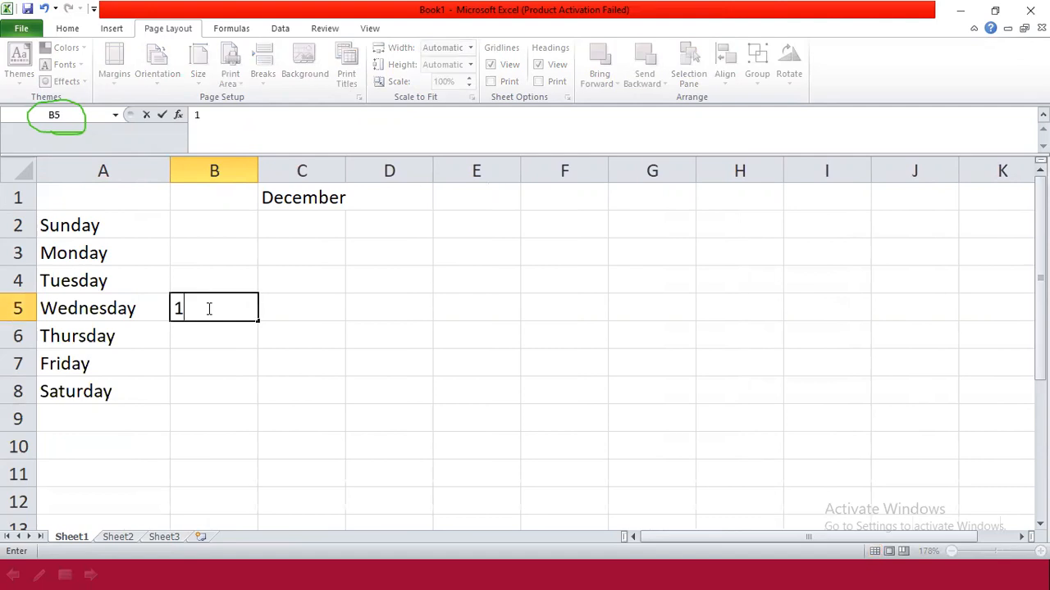
pyautogui.click(208, 333)
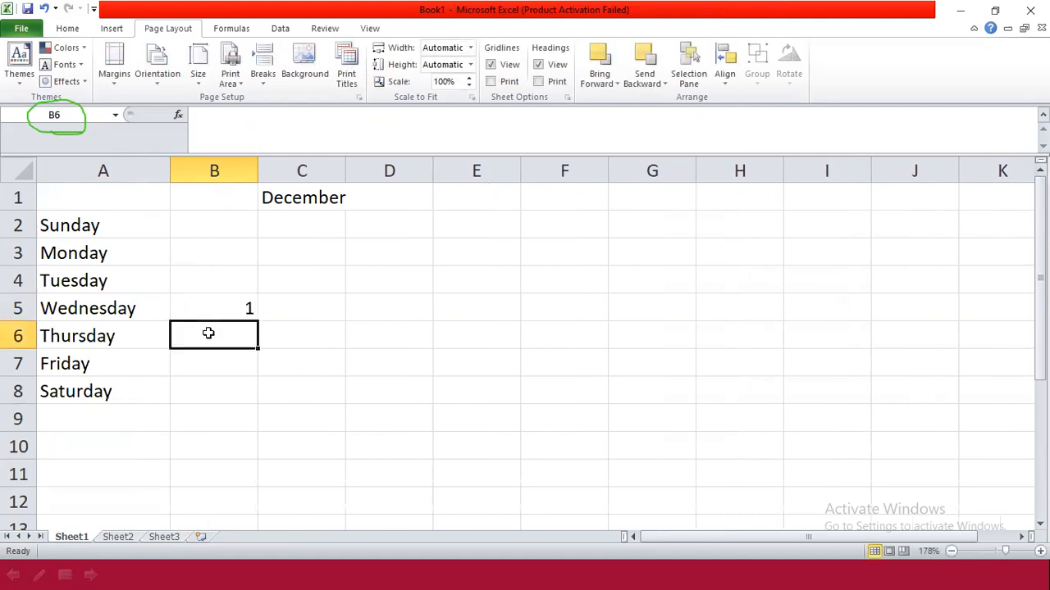
pyautogui.write('2')
pyautogui.press('Return')
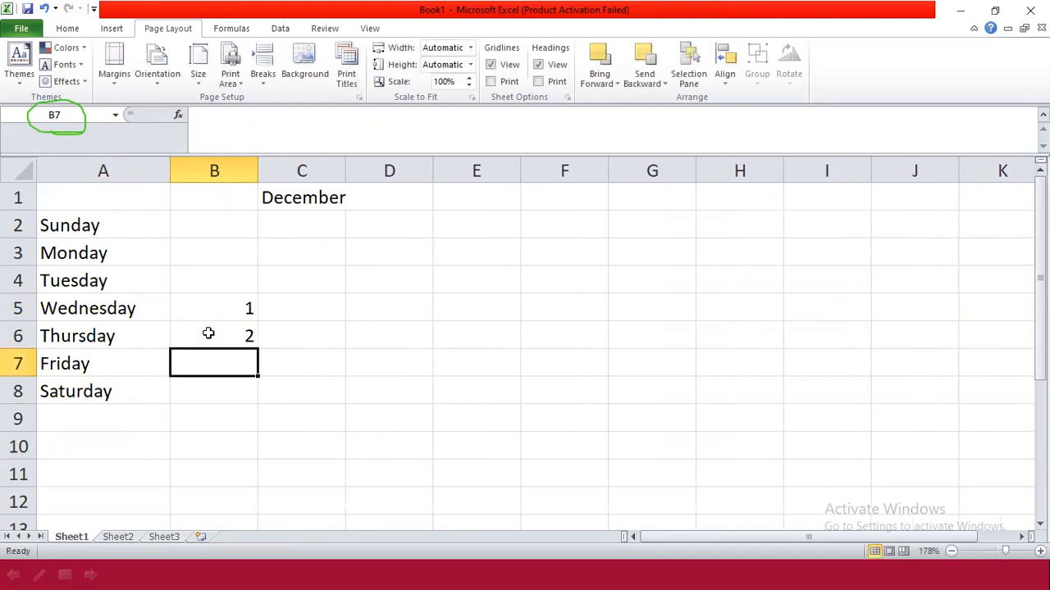
pyautogui.write('3')
pyautogui.press('Return')
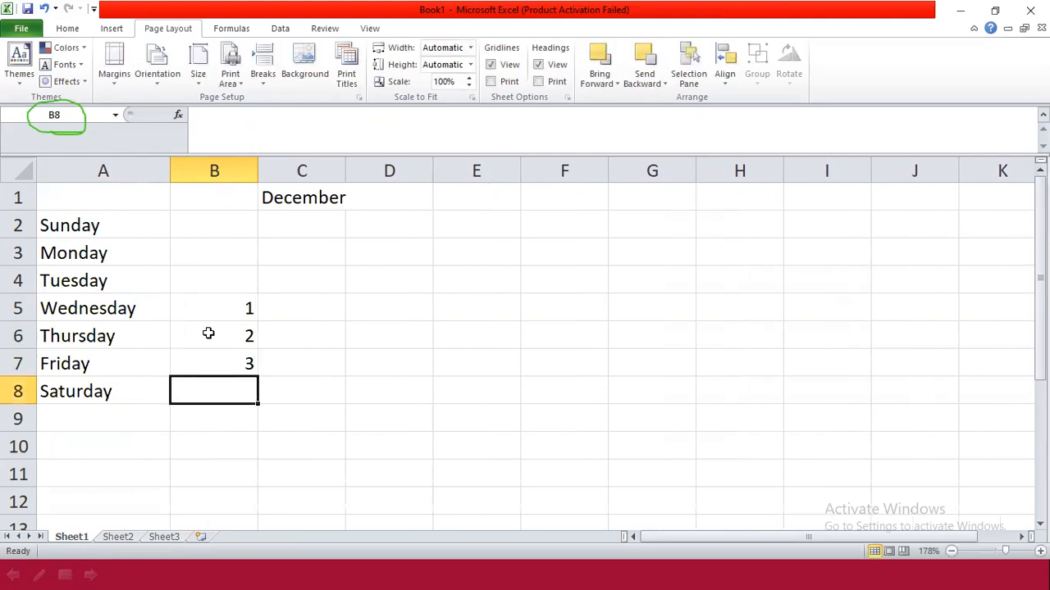
pyautogui.write('4')
pyautogui.press('Return')
# - Enter the dates 5 to 11 in cells C2:C8, beside Sunday through Saturday
pyautogui.press('Right')
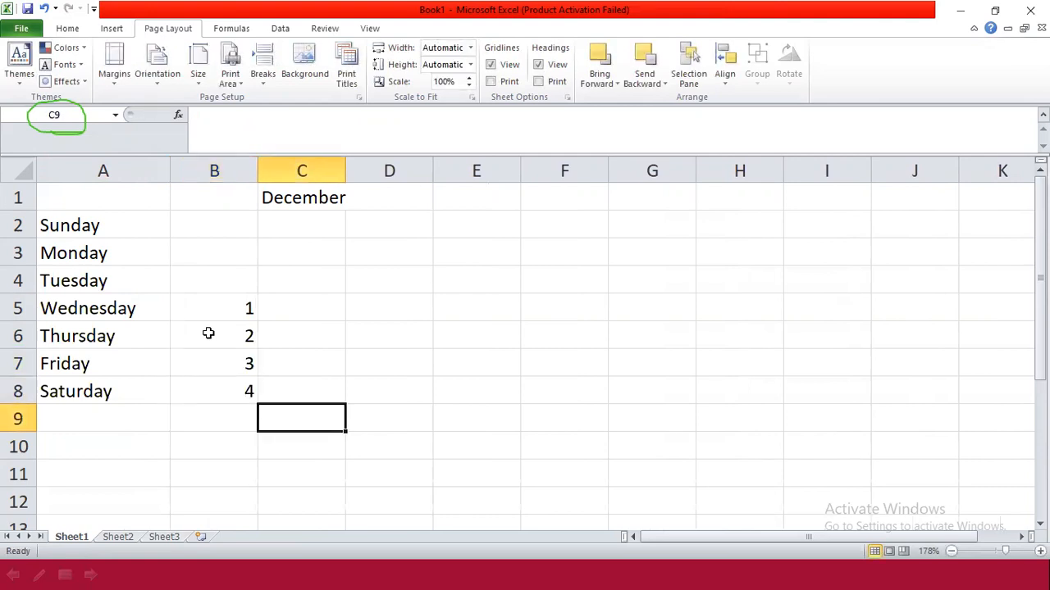
pyautogui.press('Up')
pyautogui.press('Up')
pyautogui.press('Up')
pyautogui.press('Up')
pyautogui.press('Up')
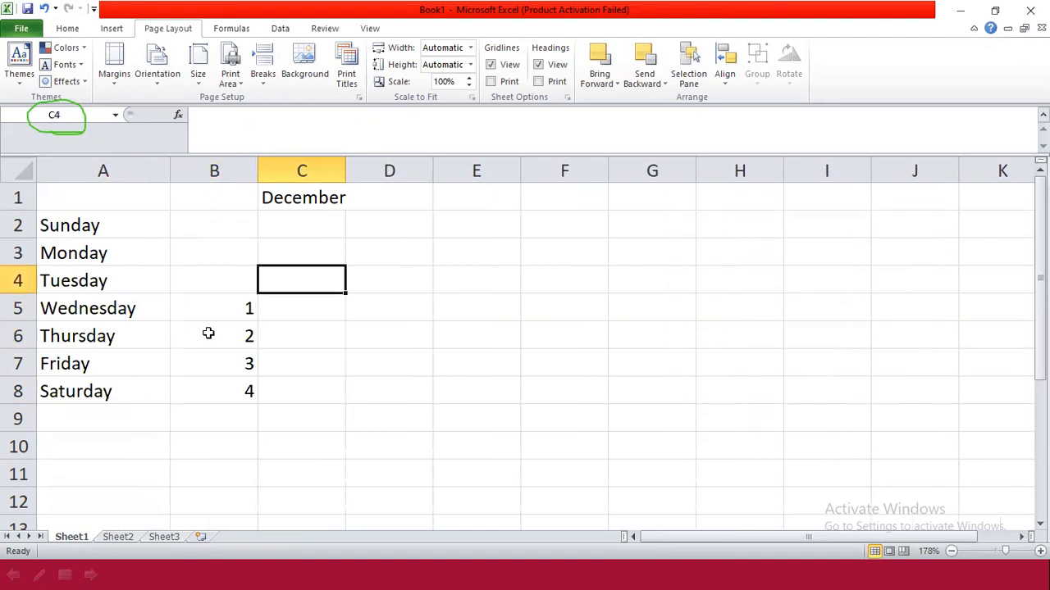
pyautogui.press('Up')
pyautogui.press('Up')
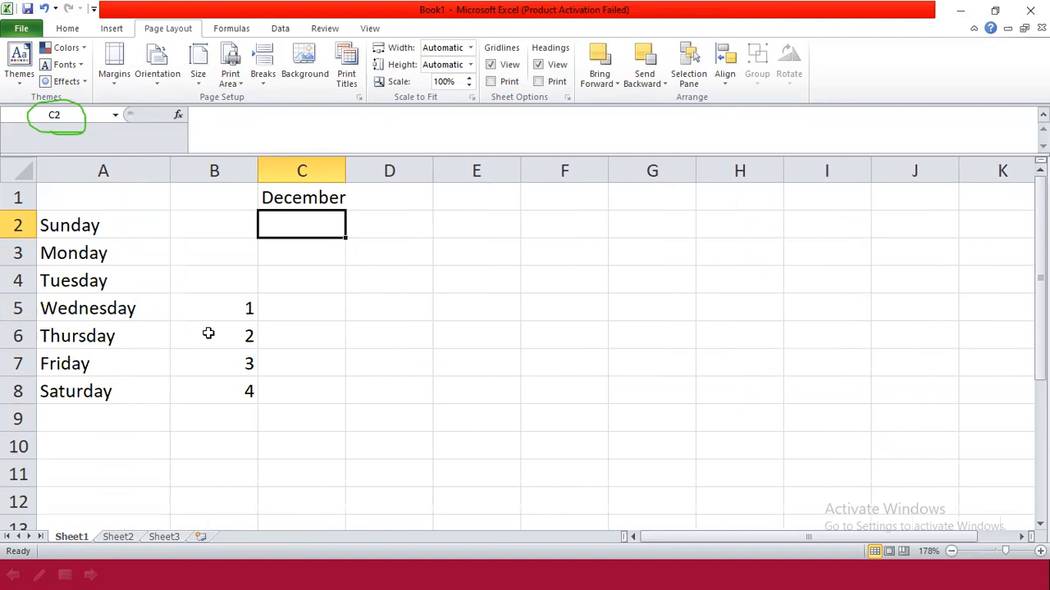
pyautogui.write('5')
pyautogui.press('Return')
pyautogui.write('6')
pyautogui.press('Return')
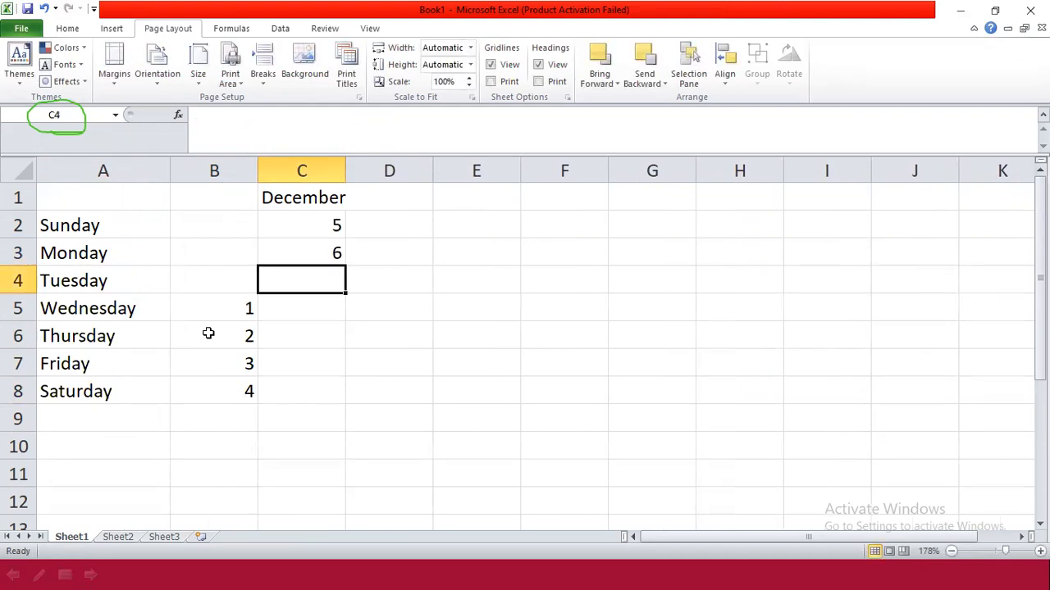
pyautogui.write('7')
pyautogui.press('Return')
pyautogui.write('8')
pyautogui.press('Return')
pyautogui.write('9')
pyautogui.press('Return')
pyautogui.write('10')
pyautogui.press('Return')
pyautogui.write('11')
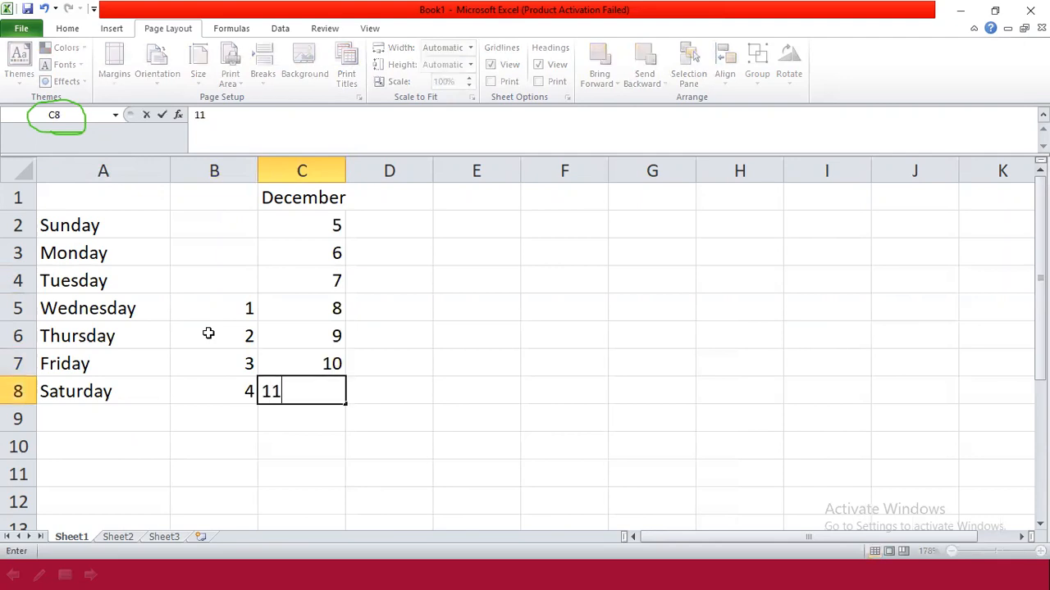
# - Continue the dates from 12 in cell D2 through 31 in cell F7, filling columns D, E and F downward in turn
pyautogui.click(373, 228)
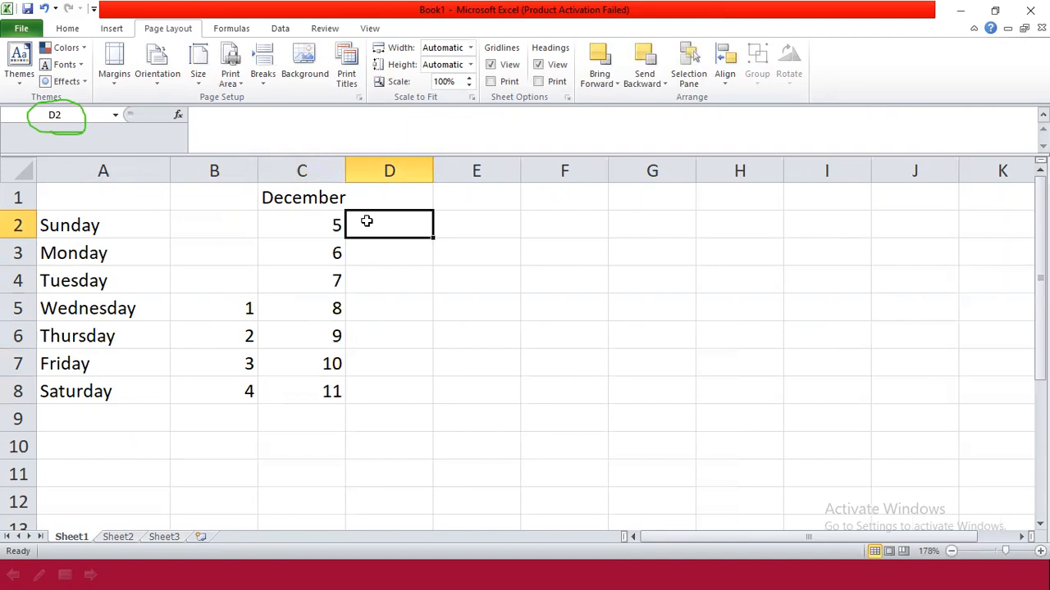
pyautogui.write('12')
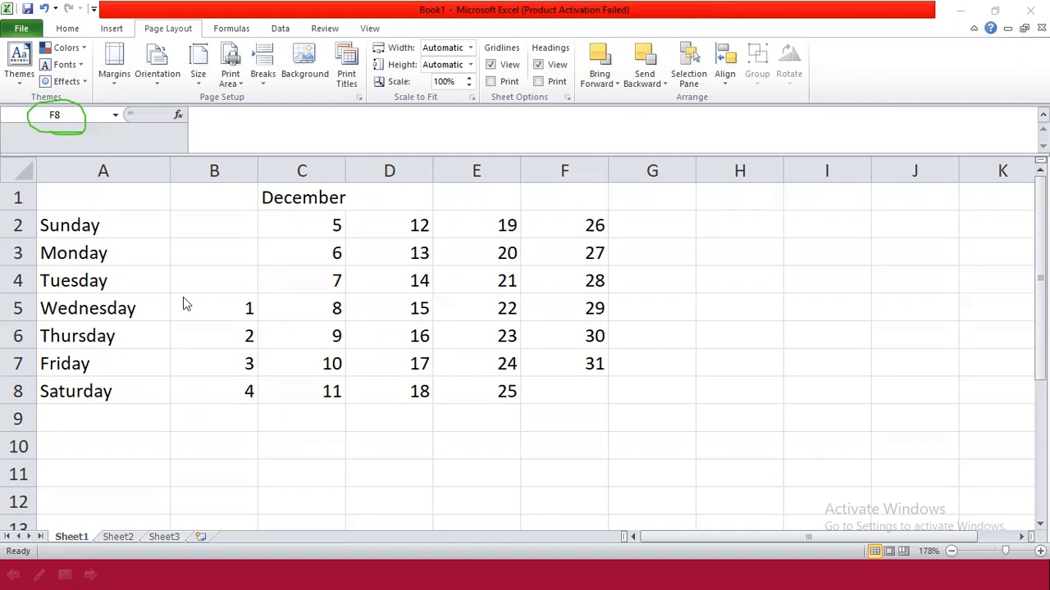
pyautogui.click(177, 251)
pyautogui.click(106, 253)
pyautogui.click(201, 230)
pyautogui.click(230, 279)
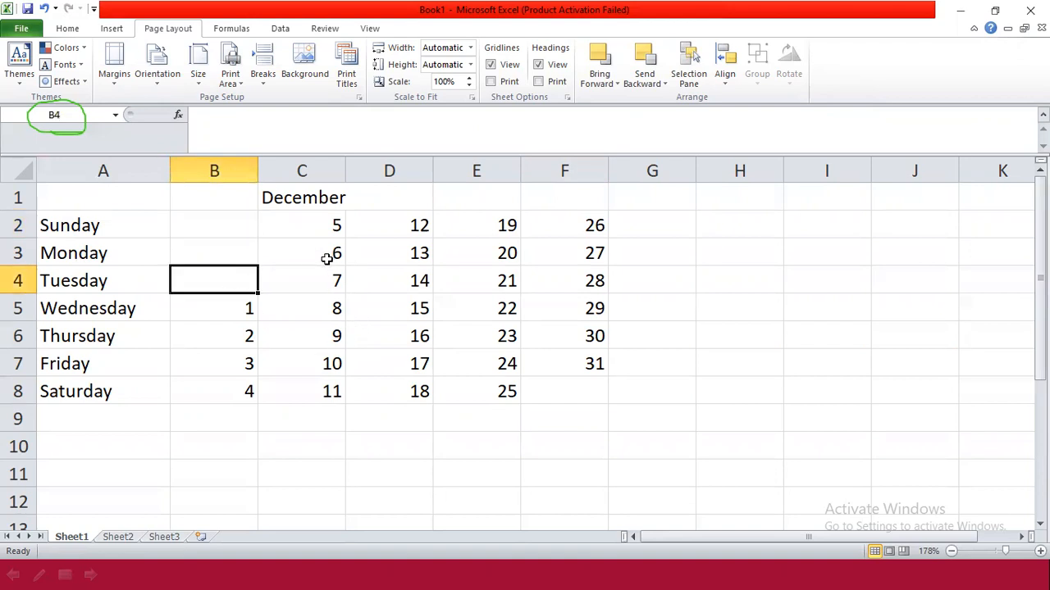
# - Review the calendar's date cells one by one, along the Sunday row from C2 to F2 and down column F to F5
pyautogui.click(534, 273)
pyautogui.click(398, 315)
pyautogui.click(394, 239)
pyautogui.click(310, 273)
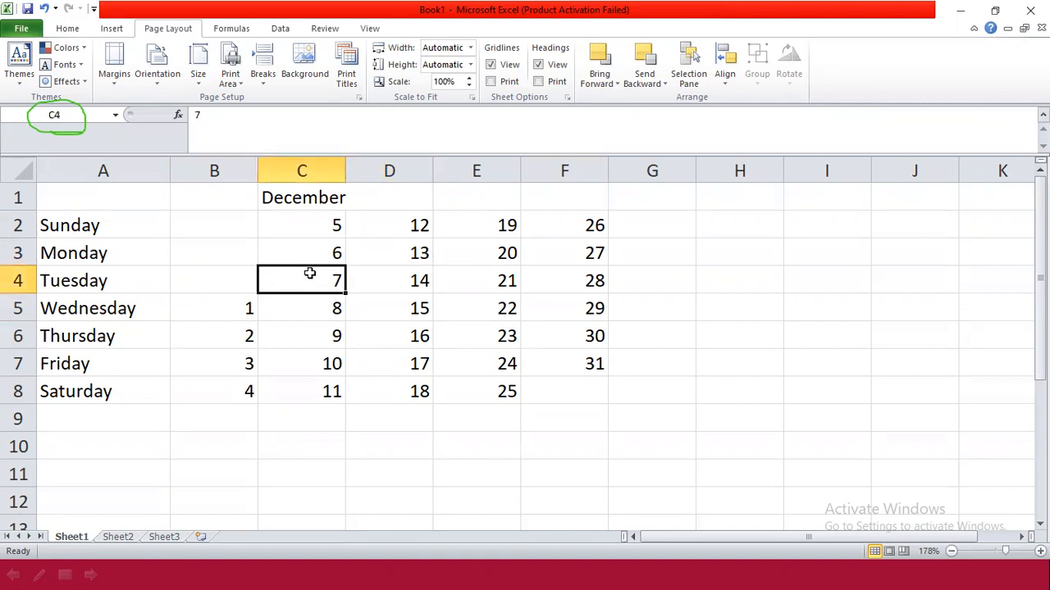
pyautogui.click(104, 244)
pyautogui.click(298, 224)
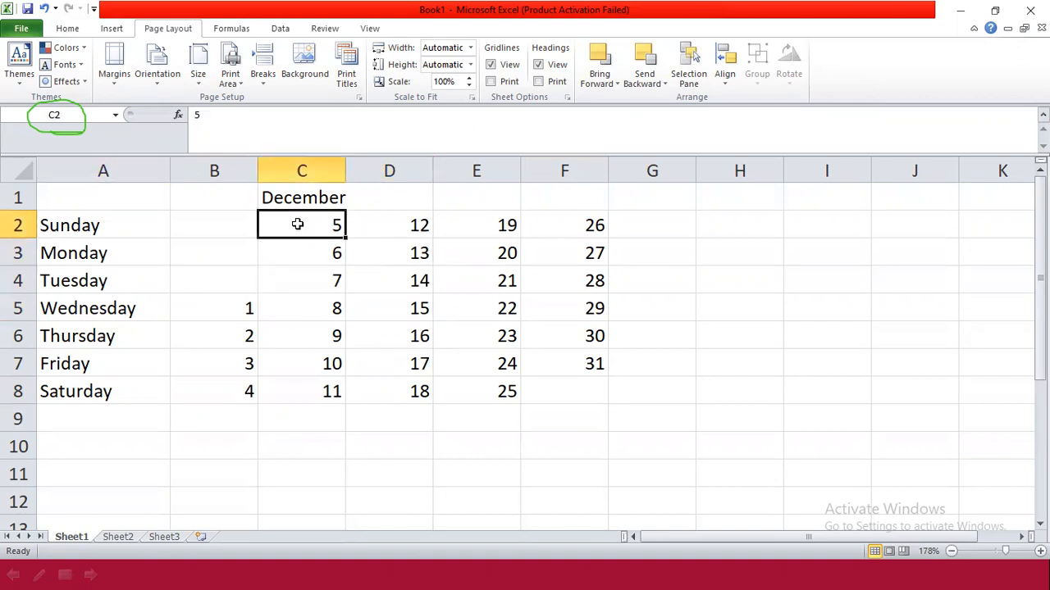
pyautogui.click(375, 219)
pyautogui.click(497, 228)
pyautogui.click(580, 226)
pyautogui.click(574, 259)
pyautogui.click(561, 287)
pyautogui.click(564, 319)
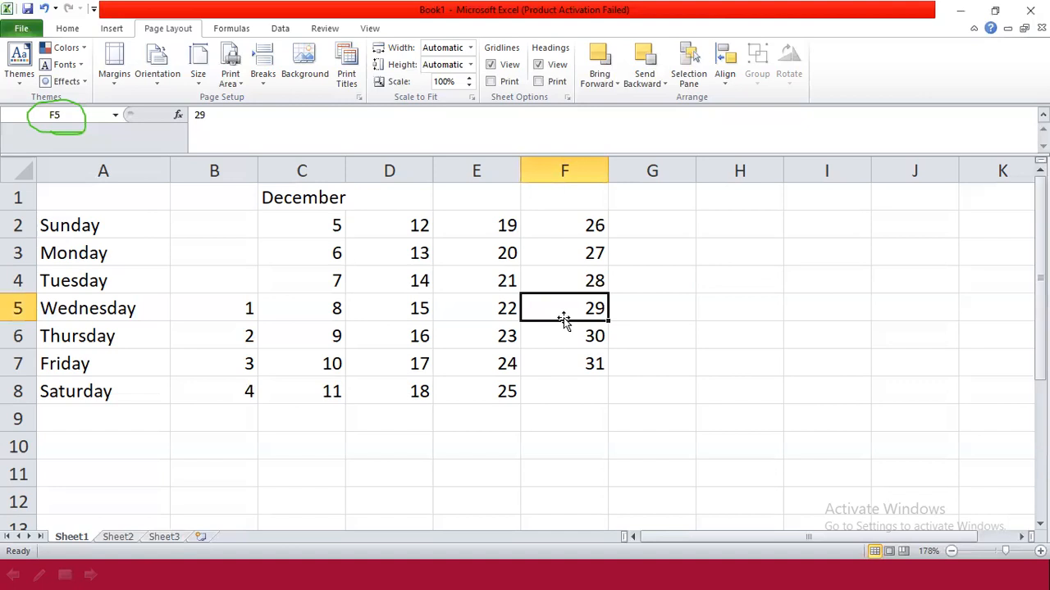
# - Examine the weekday names in A2 and A3 against the week of dates in the range C2:C8
pyautogui.click(379, 257)
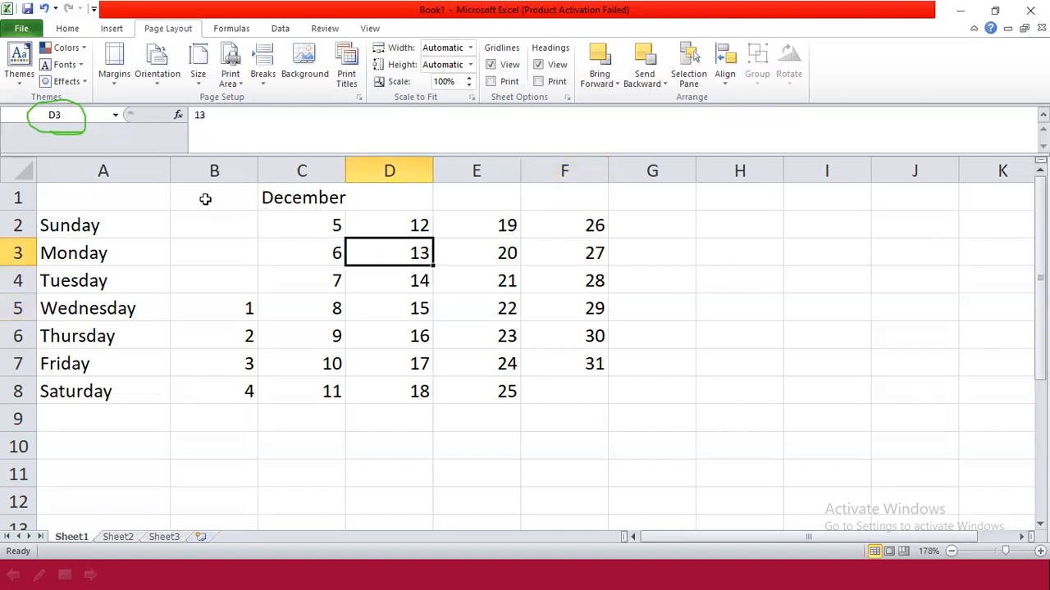
pyautogui.click(117, 223)
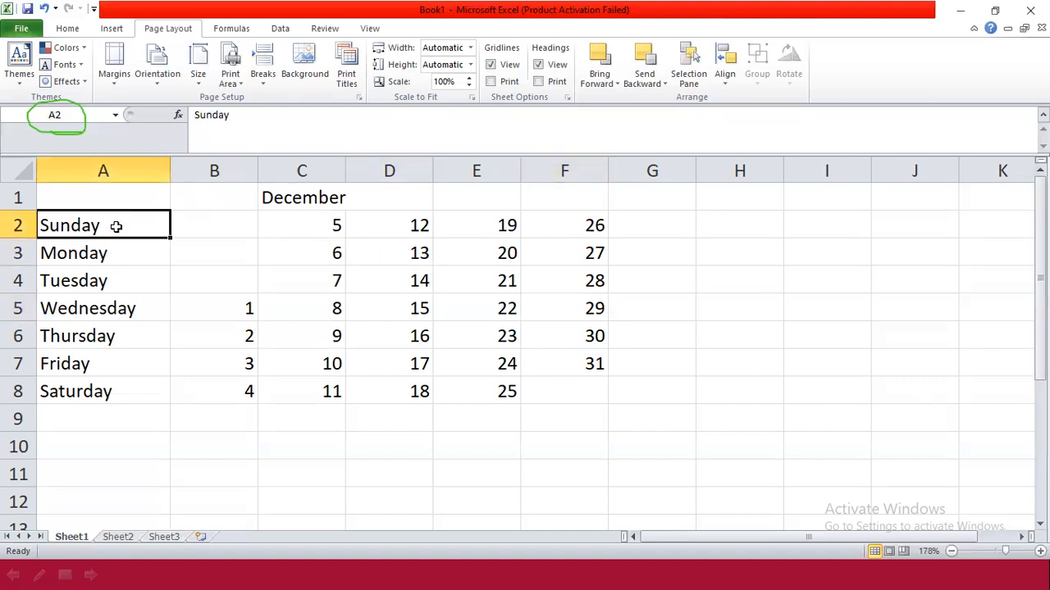
pyautogui.click(139, 252)
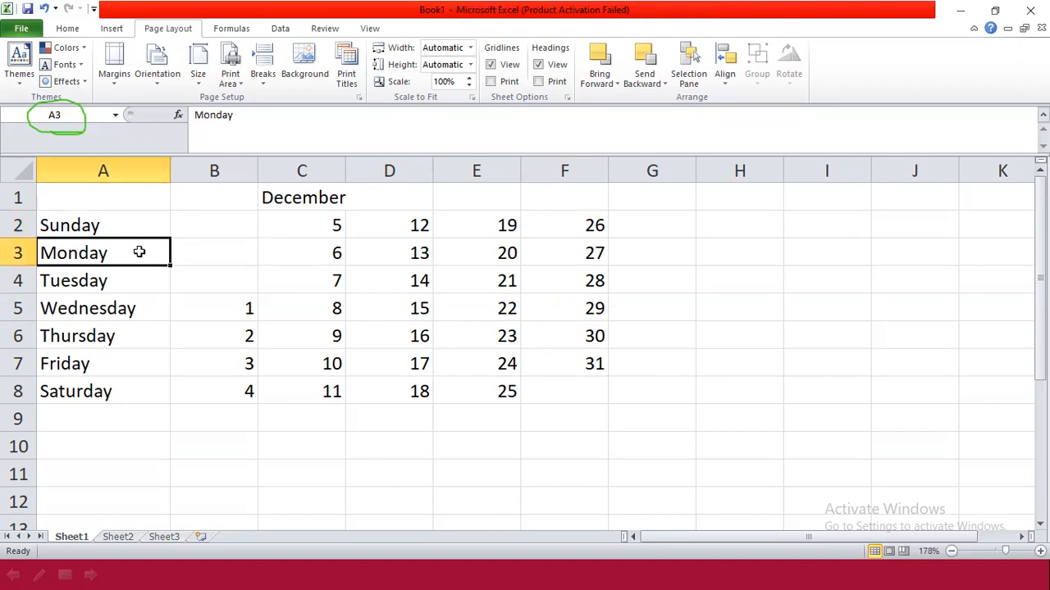
pyautogui.click(44, 215)
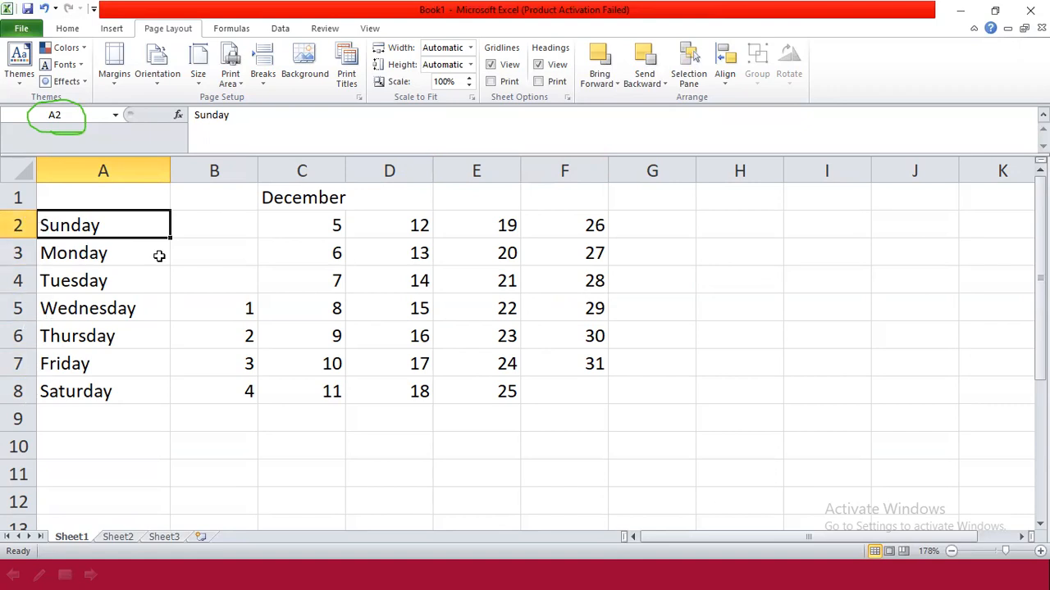
pyautogui.moveTo(304, 218); pyautogui.dragTo(314, 393)
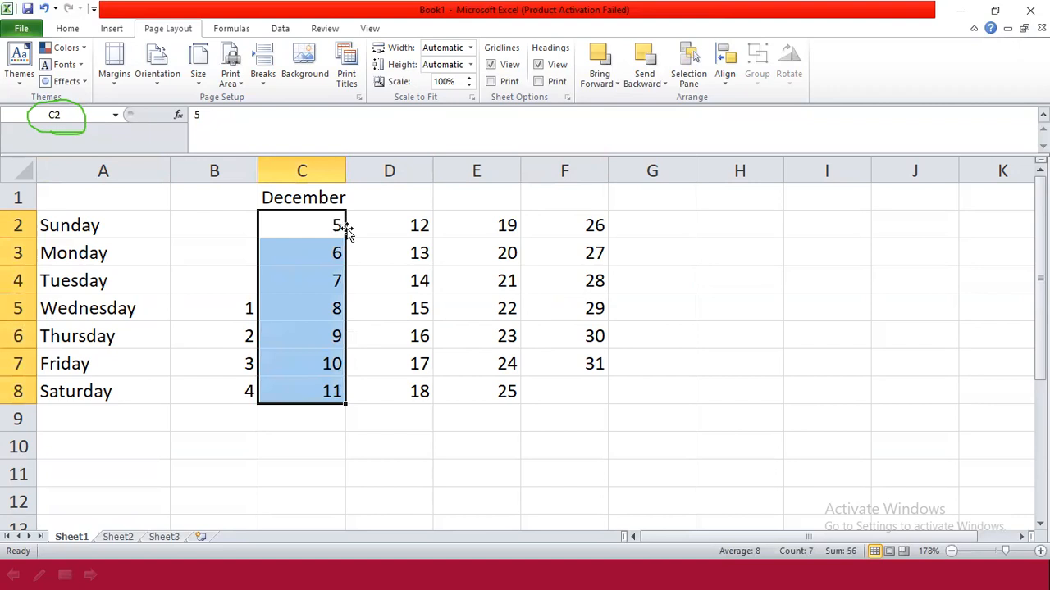
pyautogui.click(348, 254)
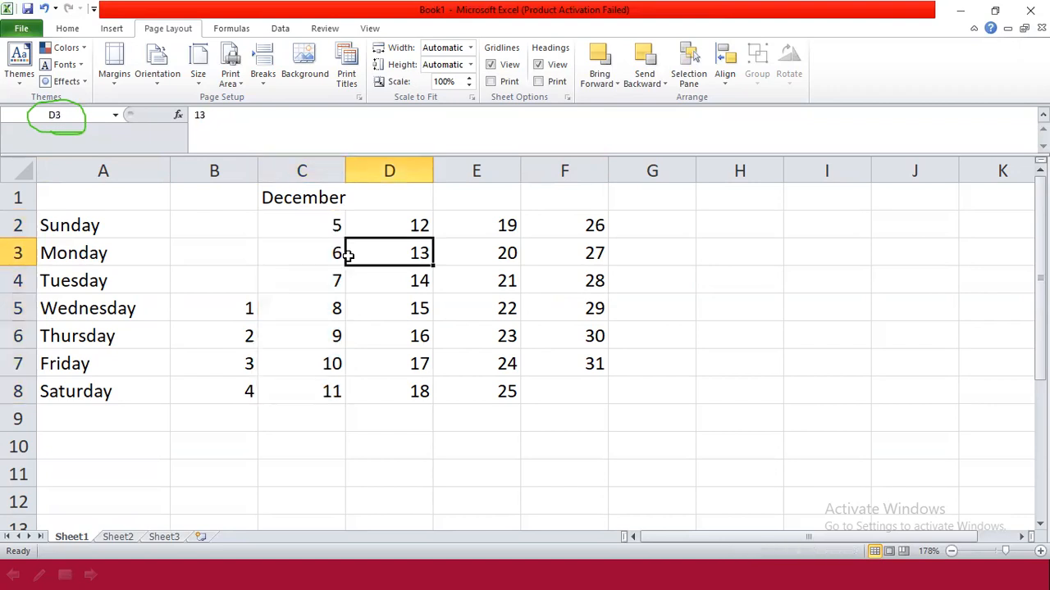
pyautogui.click(99, 228)
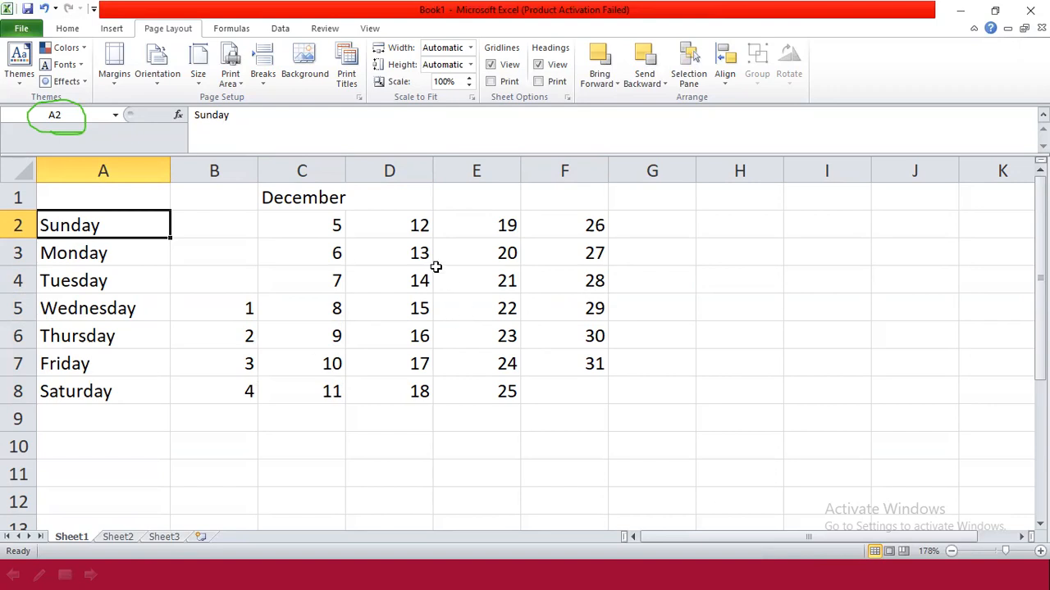
pyautogui.moveTo(331, 225); pyautogui.dragTo(321, 381)
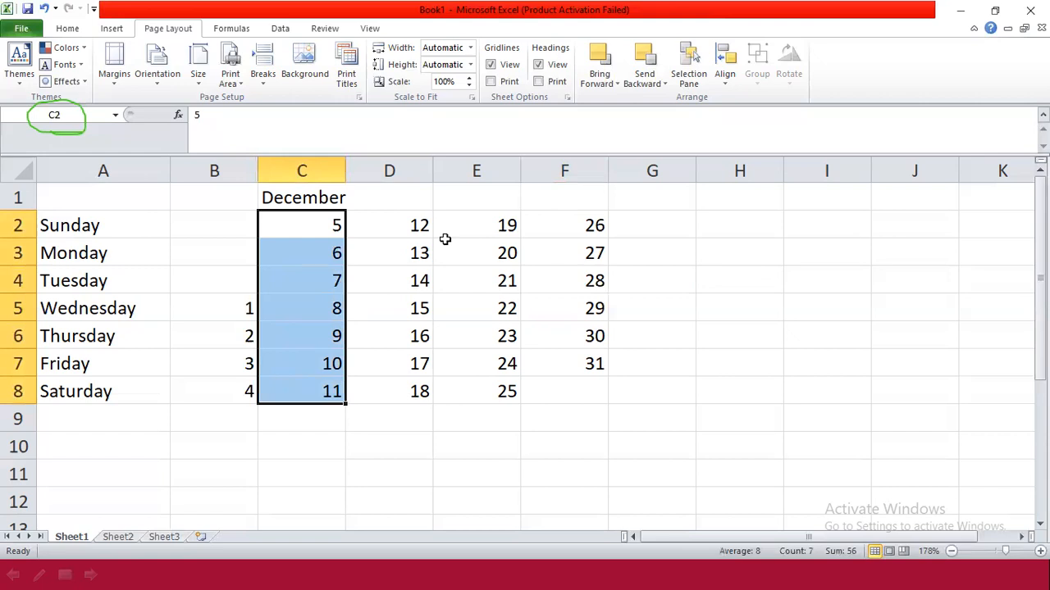
pyautogui.click(405, 223)
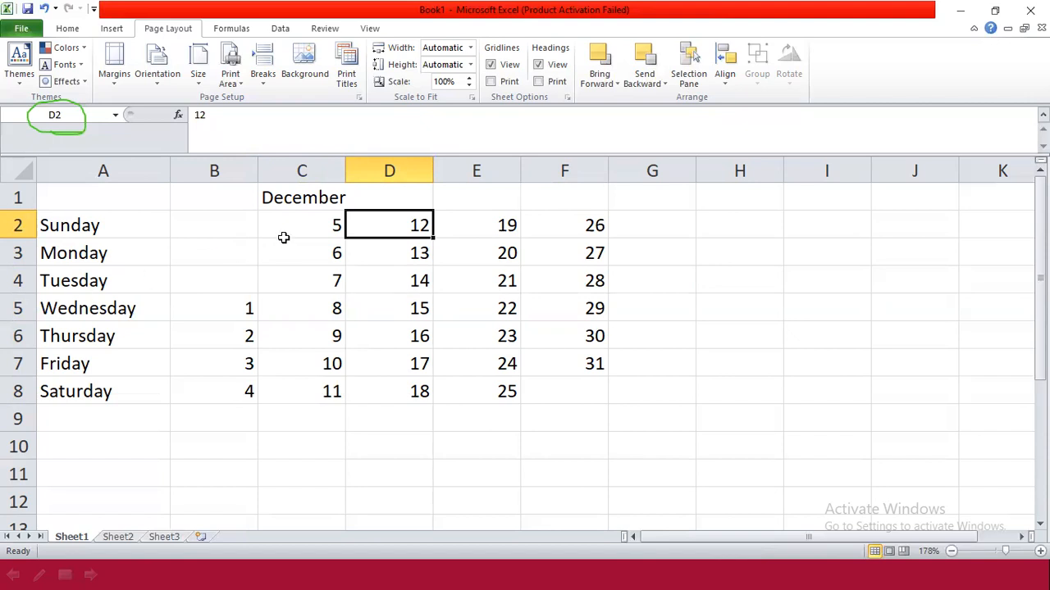
pyautogui.click(269, 197)
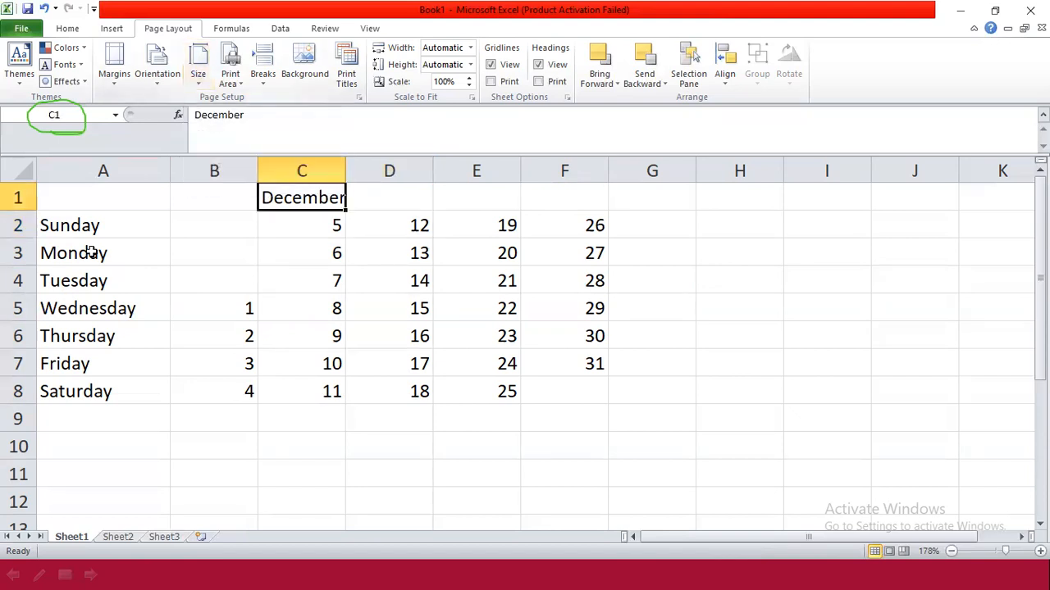
# - Demonstrate overwriting the Monday date in cell C3 with 8 and correct it back to 6
pyautogui.click(110, 219)
pyautogui.click(177, 251)
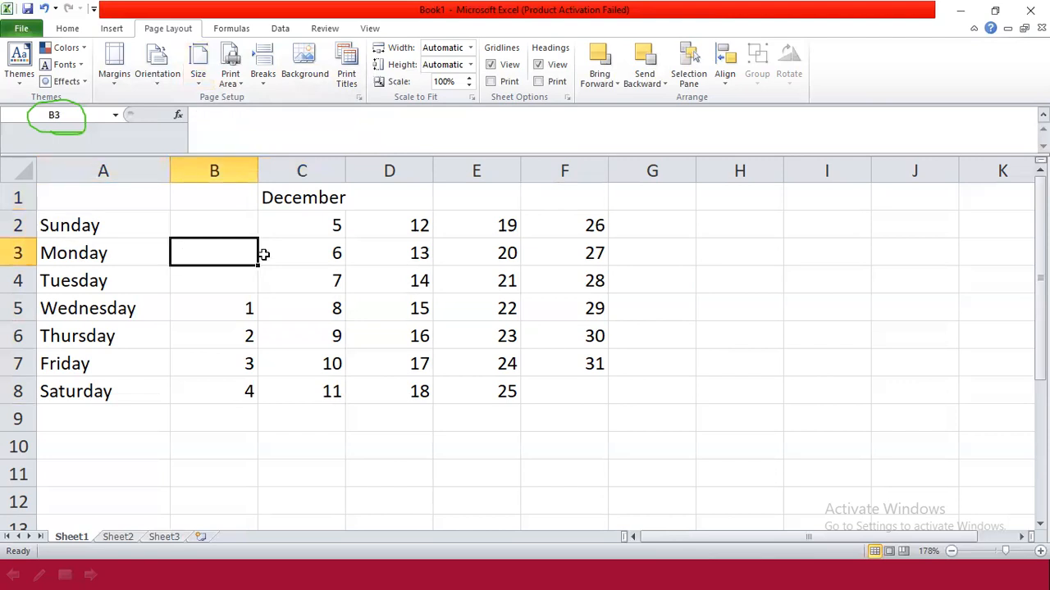
pyautogui.click(321, 252)
pyautogui.write('8')
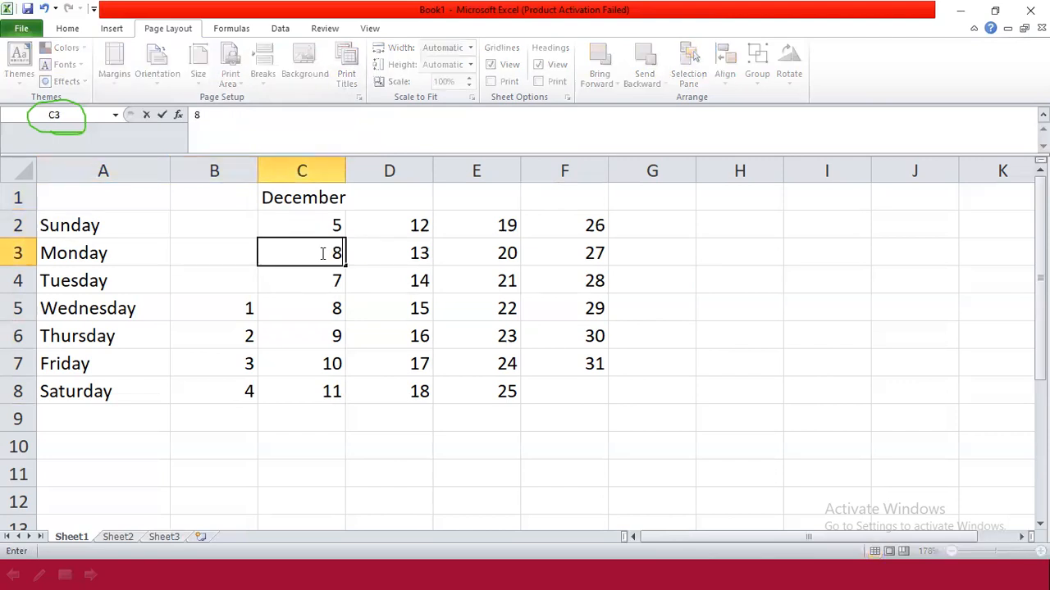
pyautogui.click(319, 275)
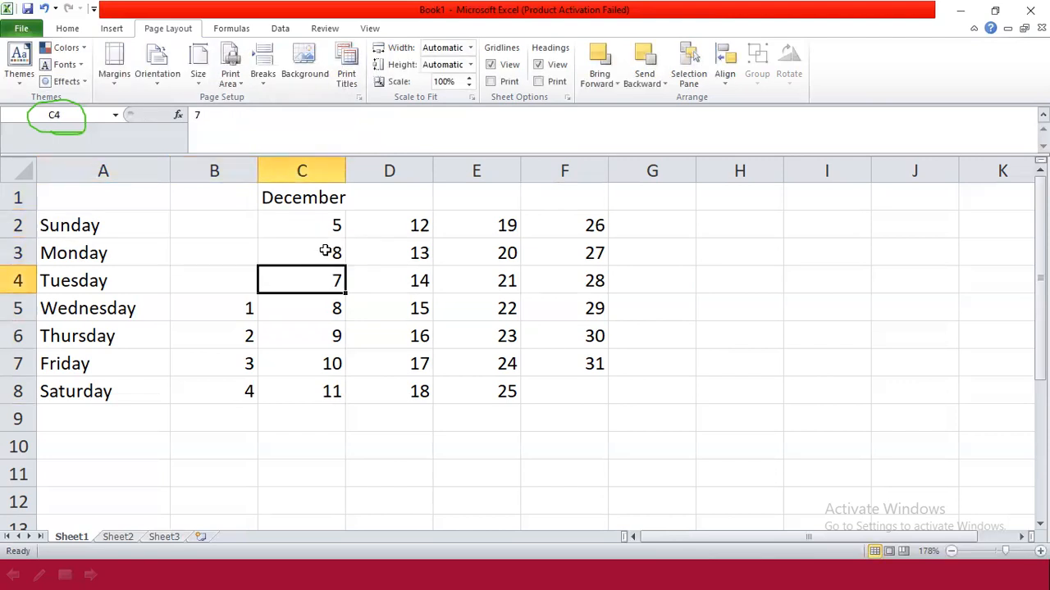
pyautogui.click(325, 251)
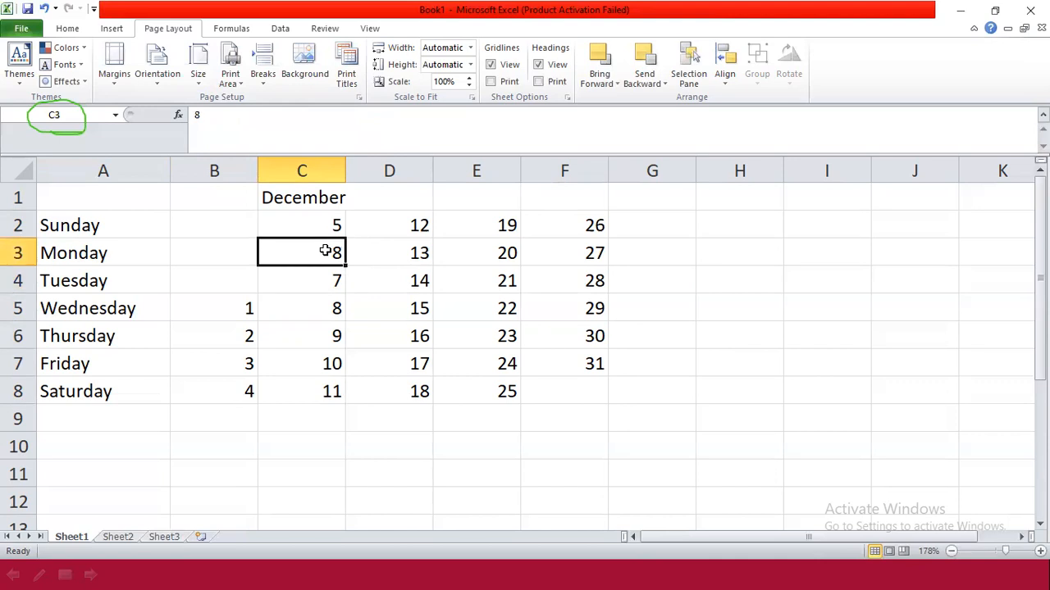
pyautogui.write('6')
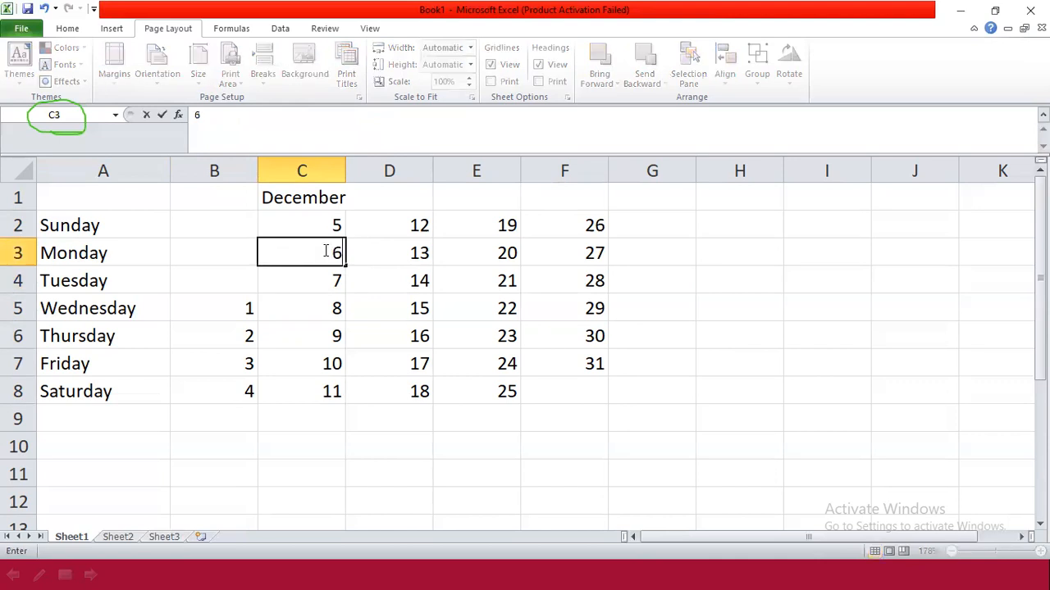
pyautogui.click(313, 287)
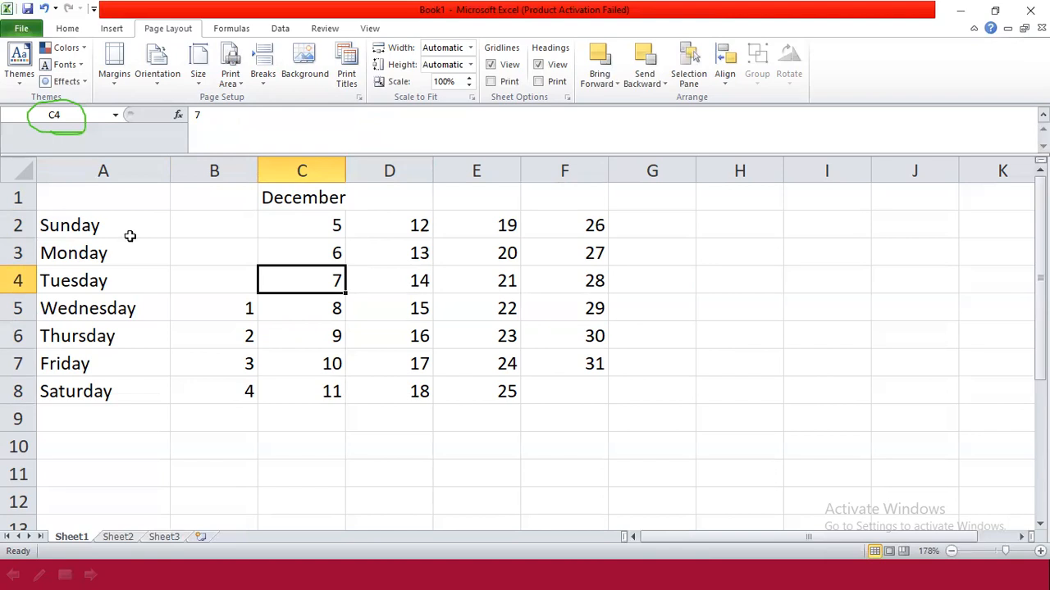
# - Widen column C slightly so the December heading fits inside its cell
pyautogui.click(313, 196)
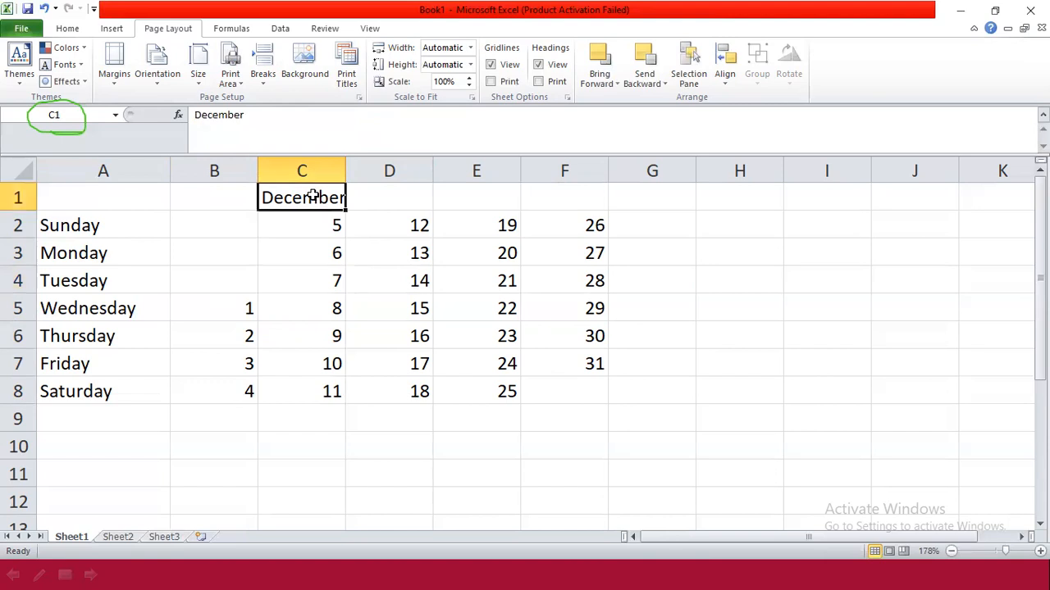
pyautogui.moveTo(345, 169); pyautogui.dragTo(353, 169)
pyautogui.click(279, 224)
# - Set the font colour of the December heading in cell C1 to red
pyautogui.click(287, 200)
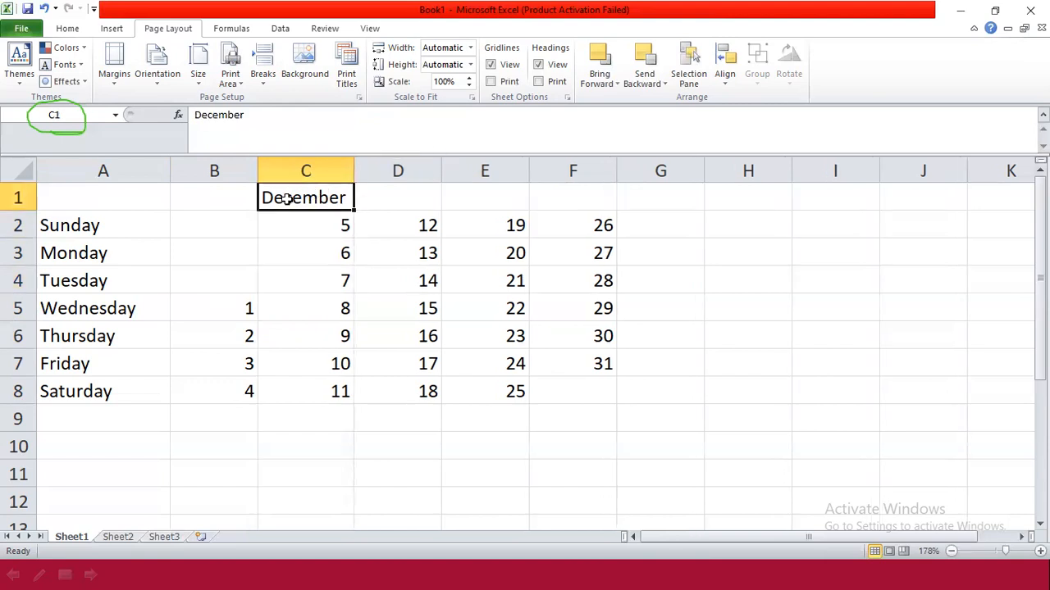
pyautogui.click(69, 29)
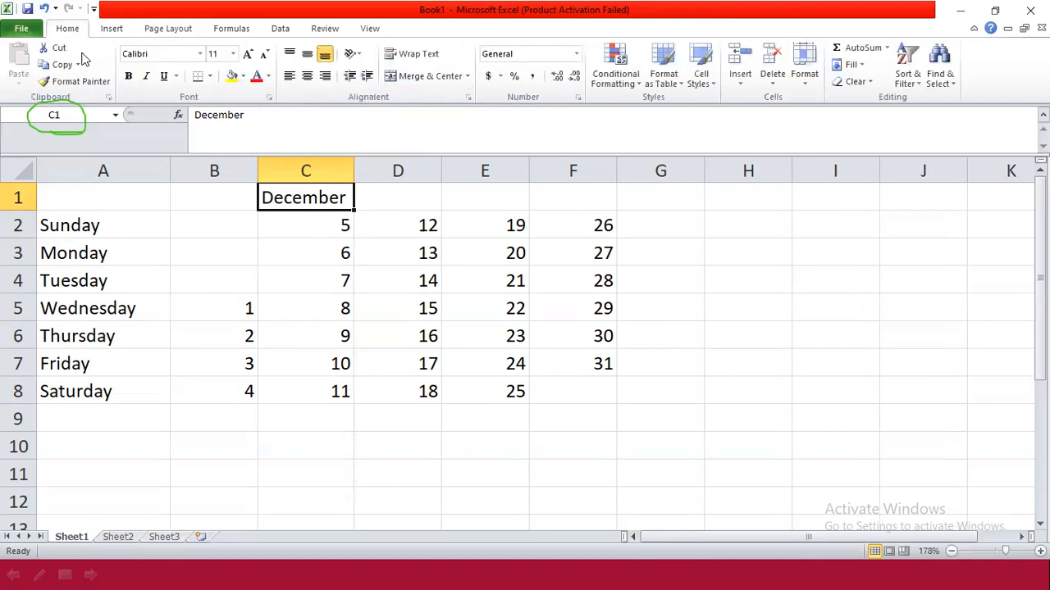
pyautogui.click(254, 82)
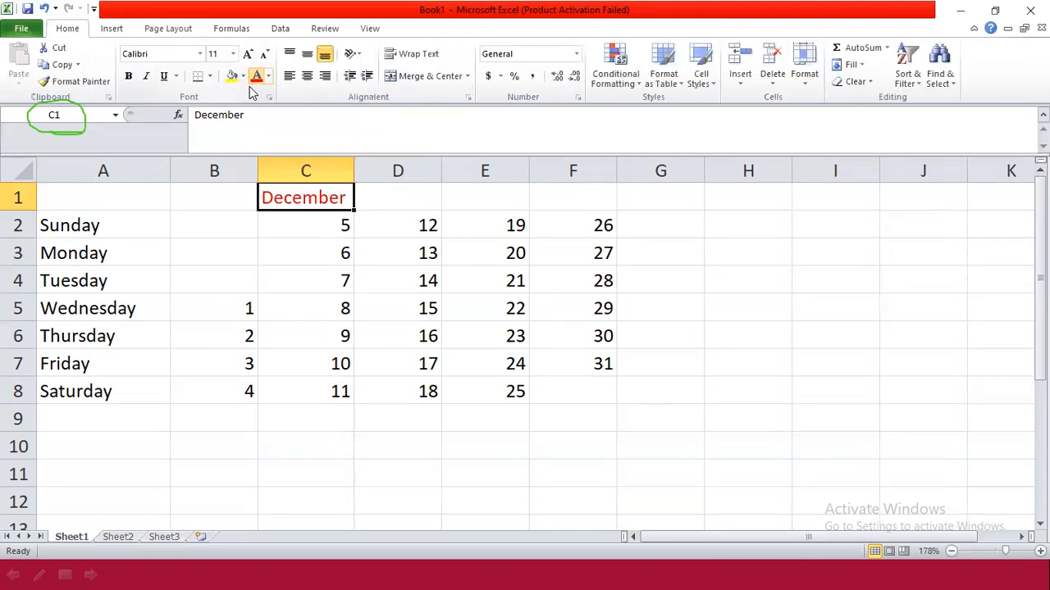
# - Set the font colour of the weekday names in A2:A8 to the standard blue
pyautogui.moveTo(98, 224); pyautogui.dragTo(96, 391)
pyautogui.click(268, 75)
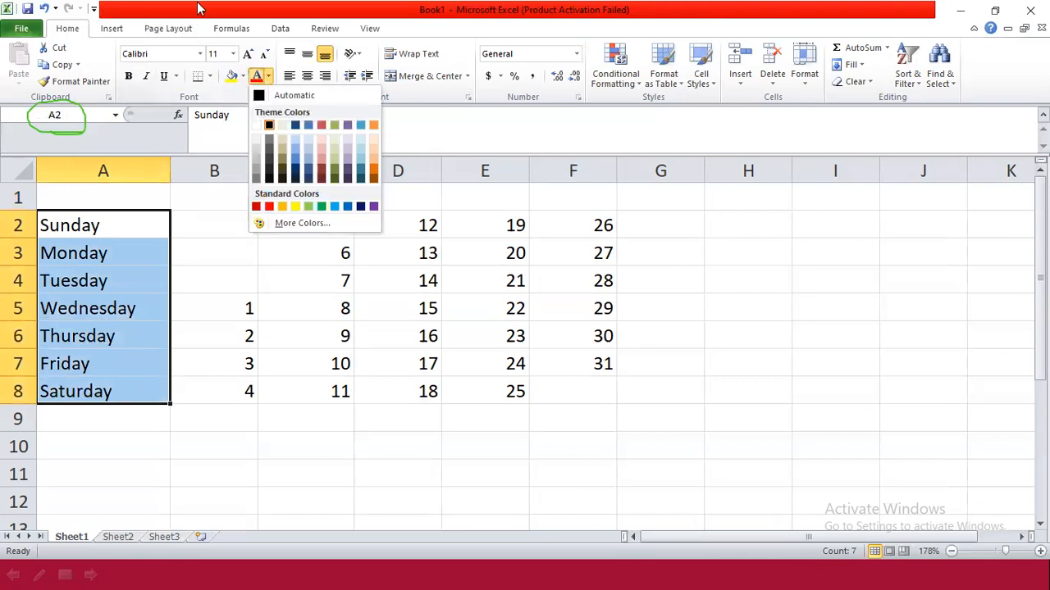
pyautogui.click(347, 205)
pyautogui.click(344, 279)
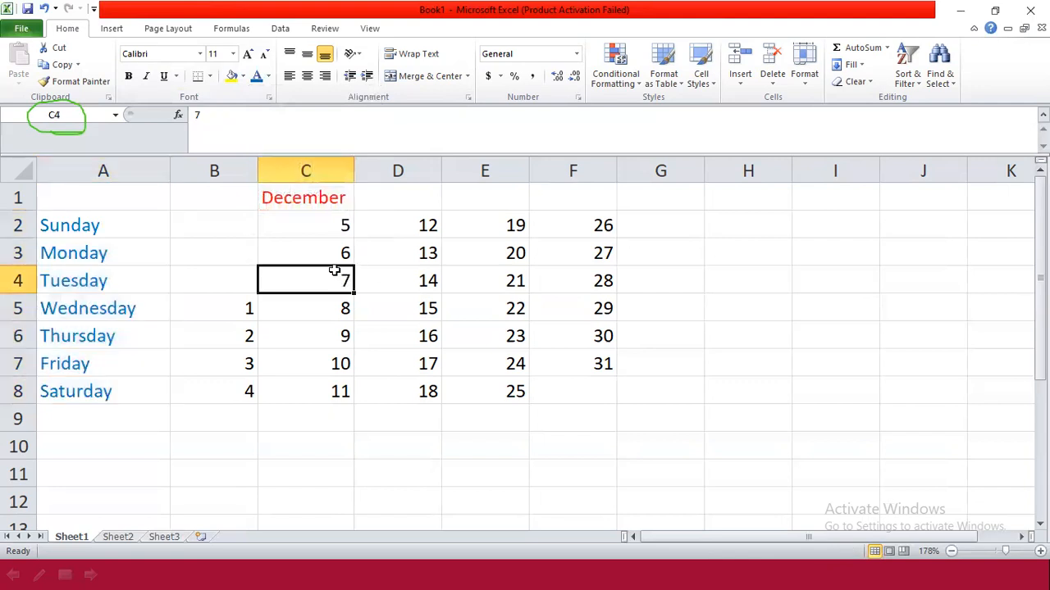
# - Fill the calendar body A2:F8 with yellow
pyautogui.moveTo(110, 219); pyautogui.dragTo(560, 383)
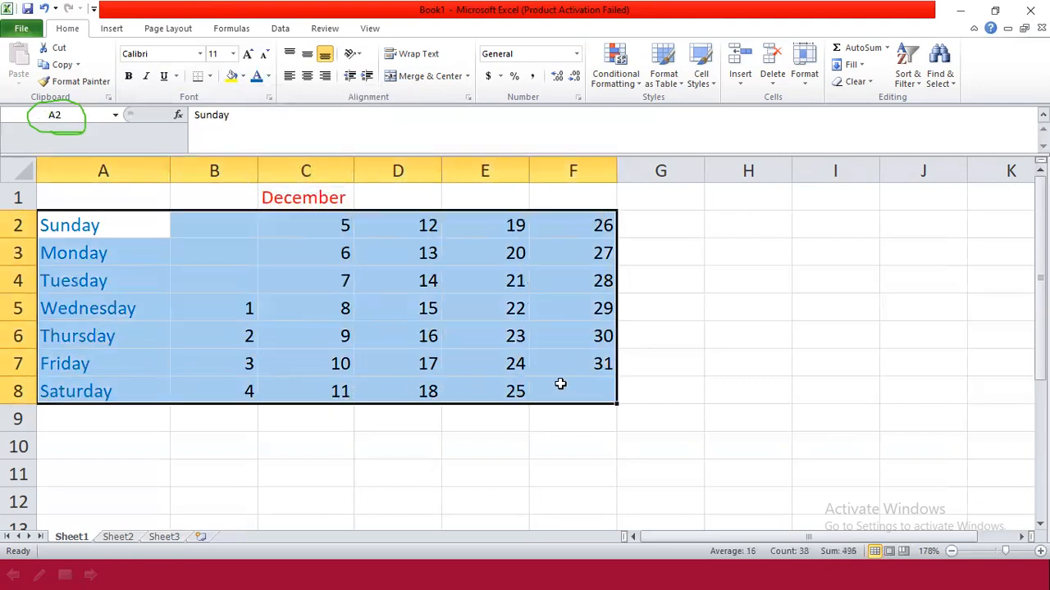
pyautogui.click(232, 75)
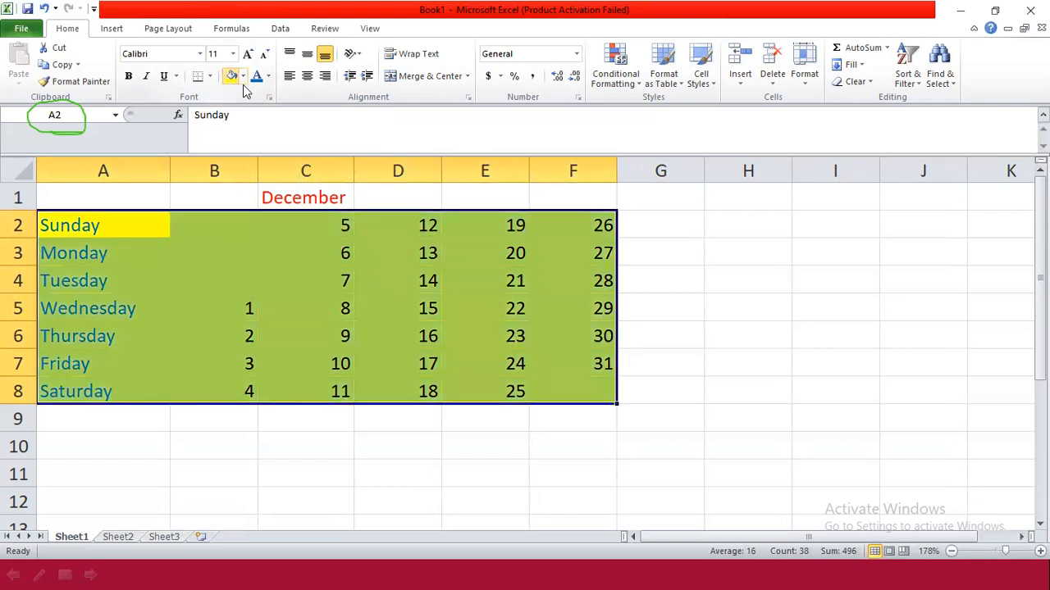
pyautogui.click(305, 308)
# - Format the heading row A1:F1 with a red font colour and a light blue fill
pyautogui.moveTo(82, 197); pyautogui.dragTo(572, 194)
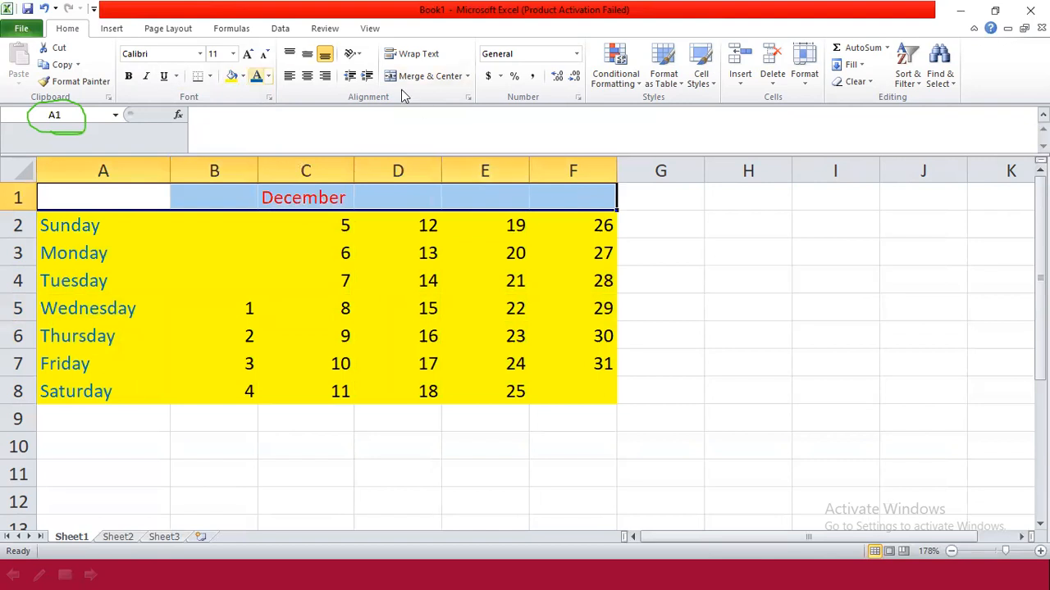
pyautogui.click(257, 76)
pyautogui.click(268, 75)
pyautogui.click(269, 205)
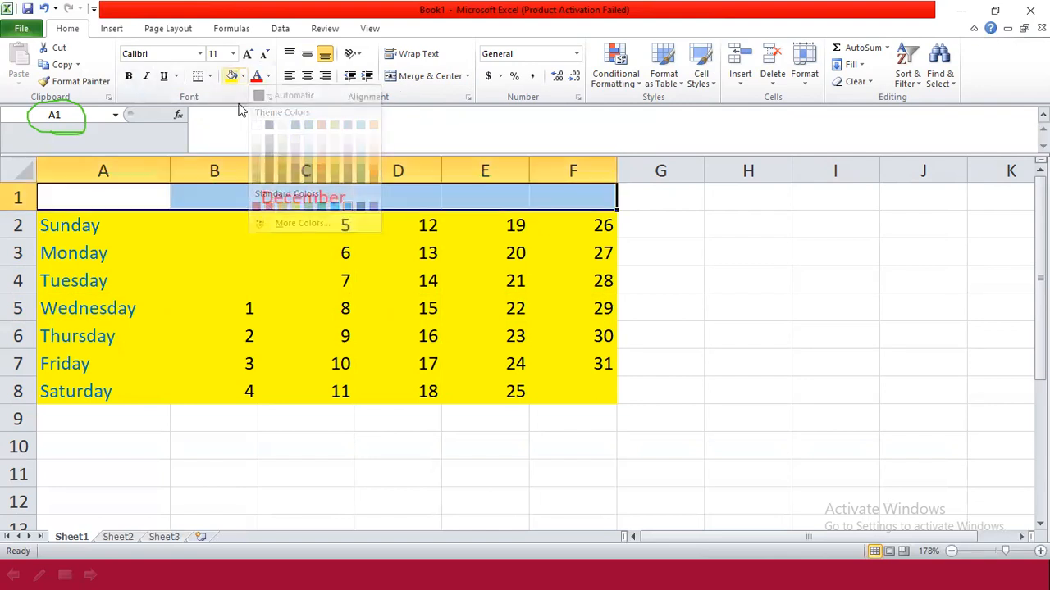
pyautogui.click(242, 75)
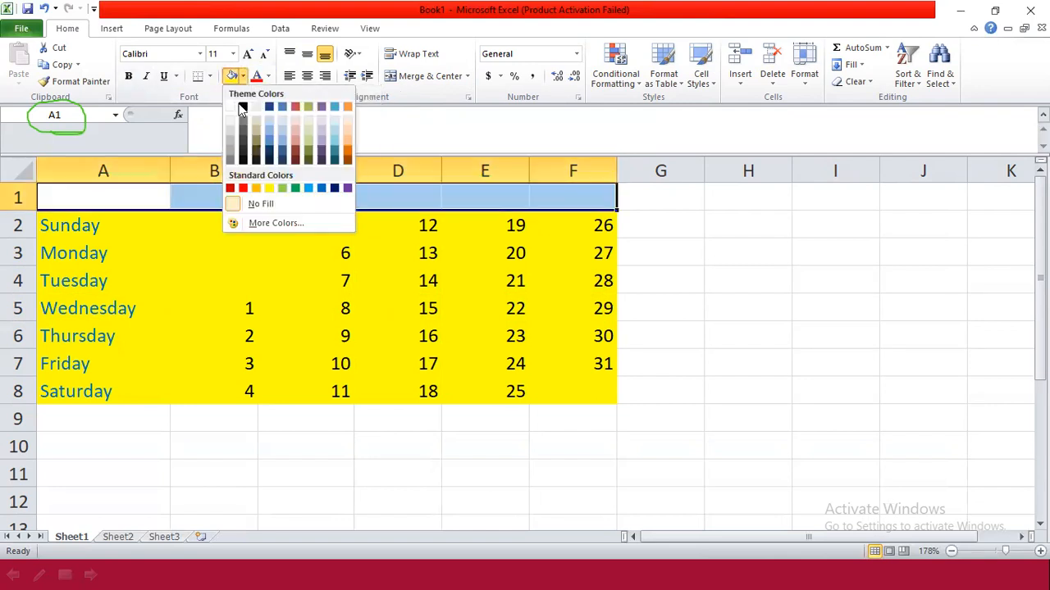
pyautogui.click(305, 189)
pyautogui.click(316, 240)
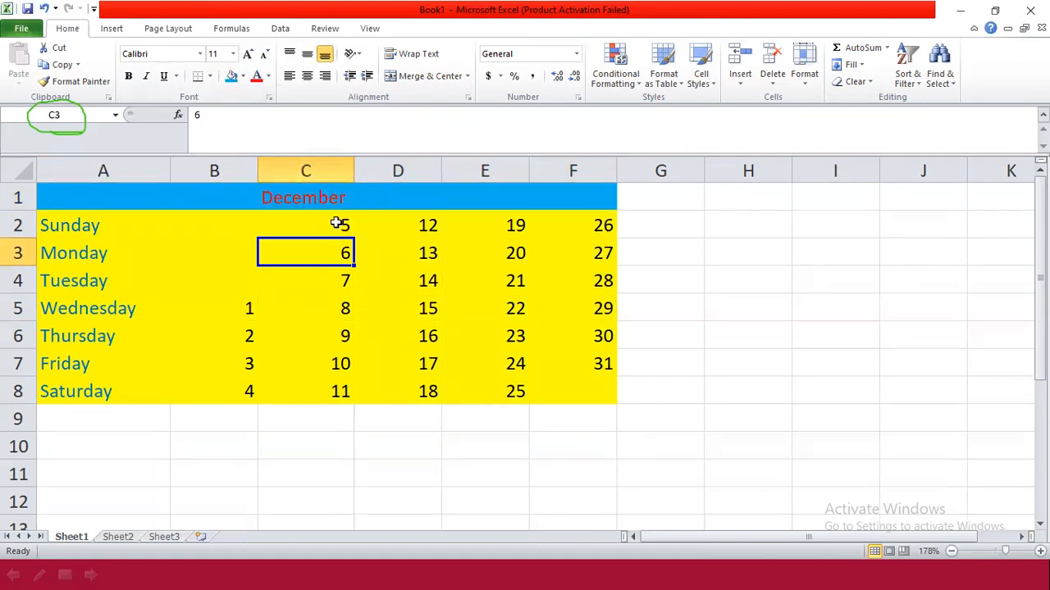
# - Set the font colour of the Sunday dates in C2:F2 to red
pyautogui.moveTo(303, 220); pyautogui.dragTo(598, 224)
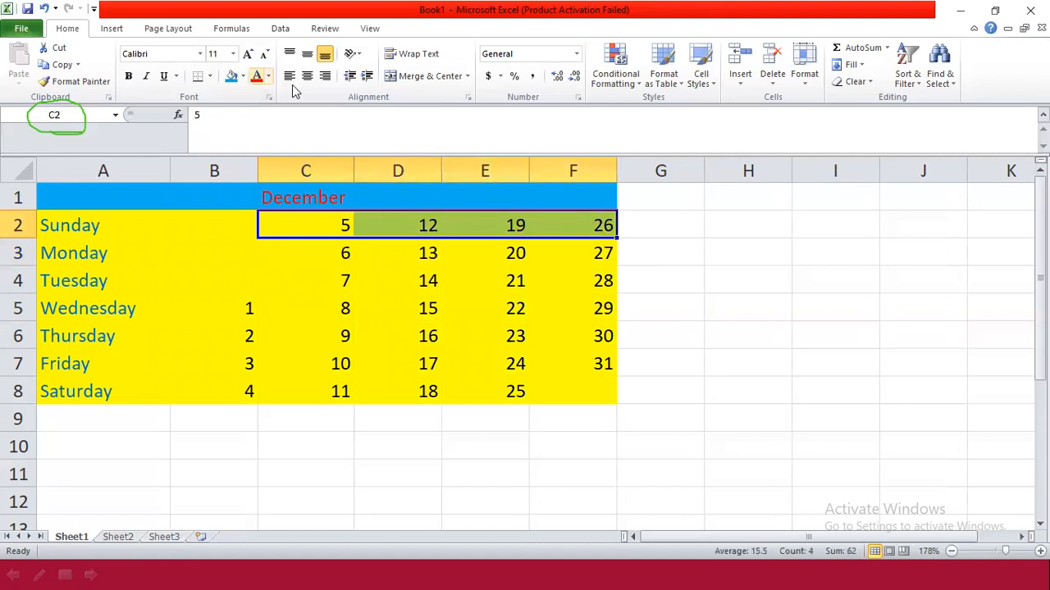
pyautogui.click(257, 76)
pyautogui.click(293, 246)
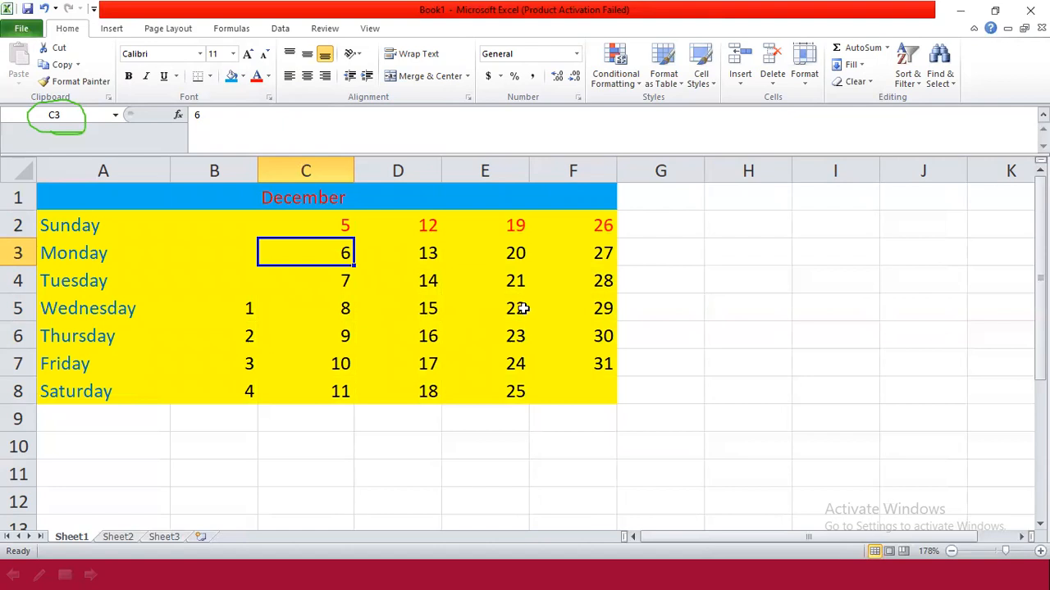
# - Mark December 25 in cell E8 with a red font colour
pyautogui.click(516, 392)
pyautogui.click(254, 76)
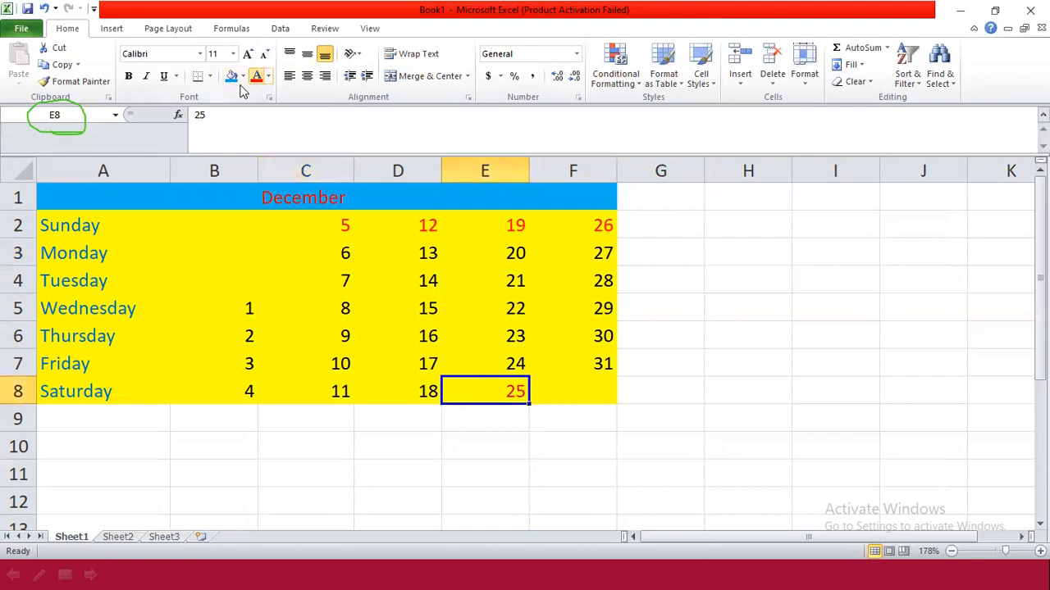
pyautogui.click(551, 353)
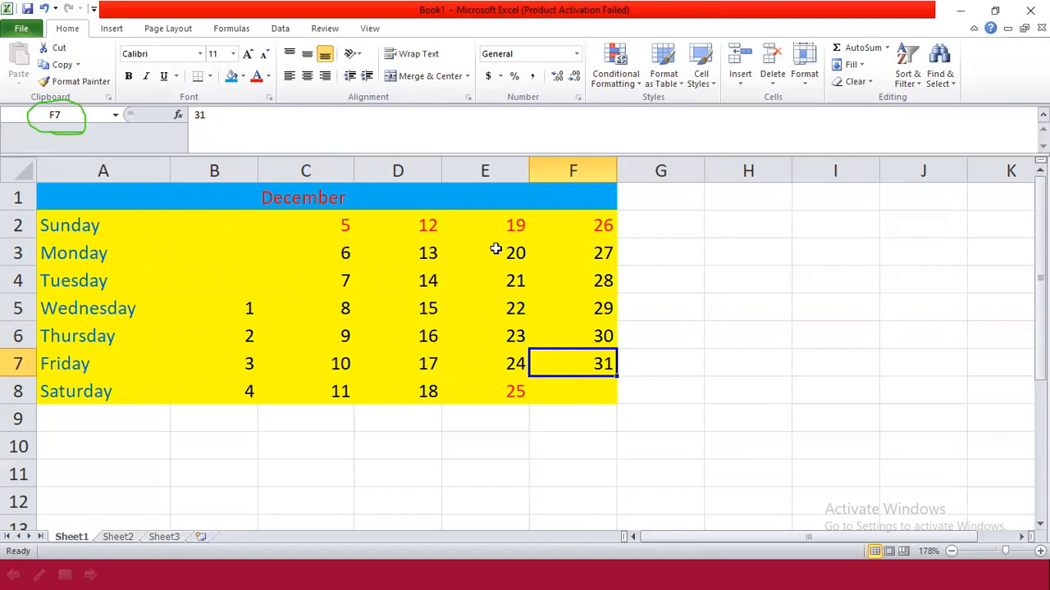
# - Increase the font size of the December heading in cell C1 to 14
pyautogui.click(324, 197)
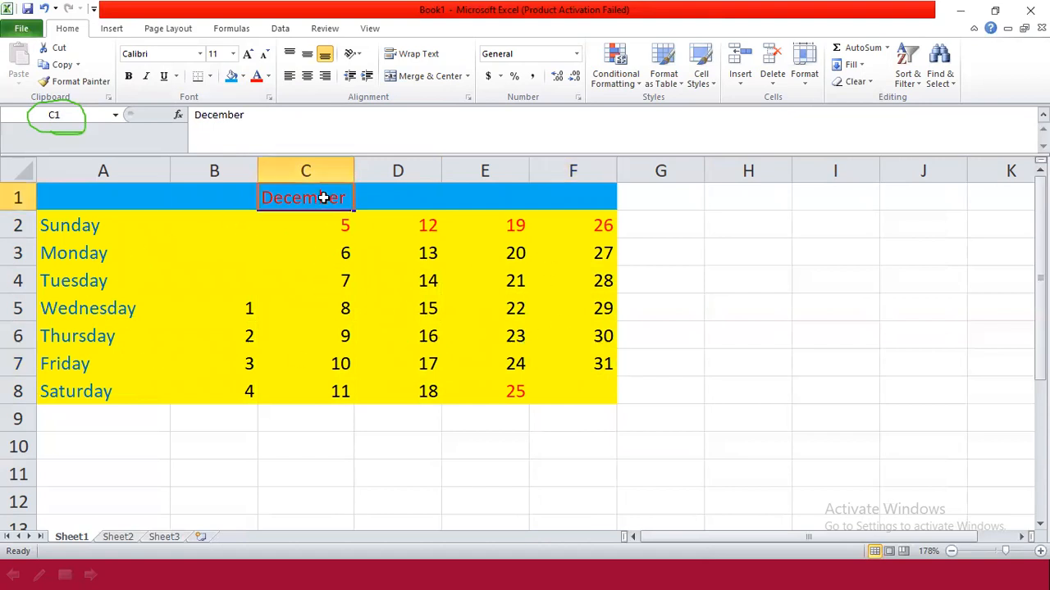
pyautogui.click(248, 54)
pyautogui.click(248, 54)
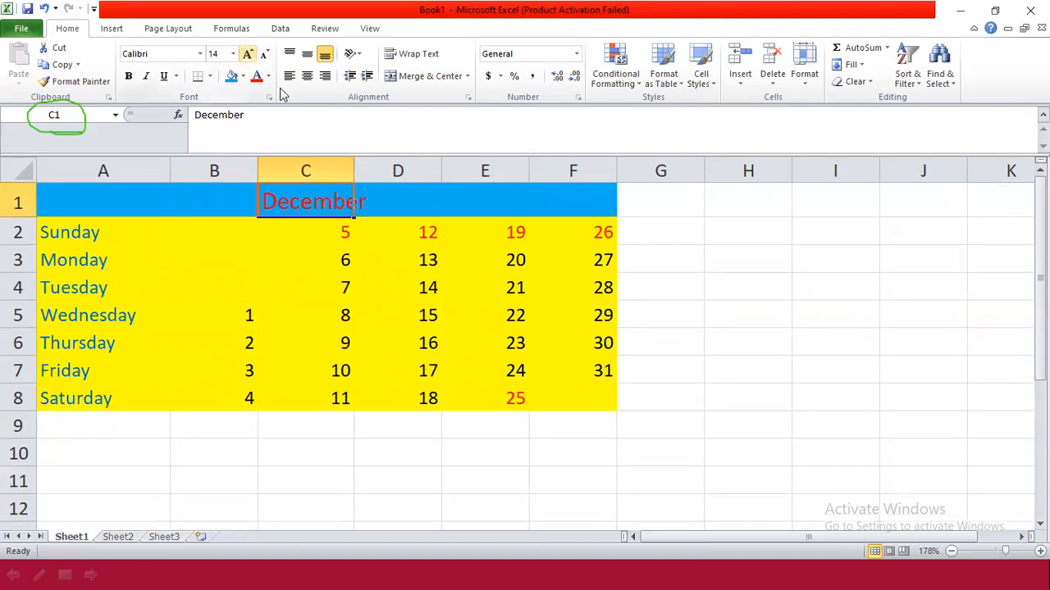
pyautogui.click(327, 328)
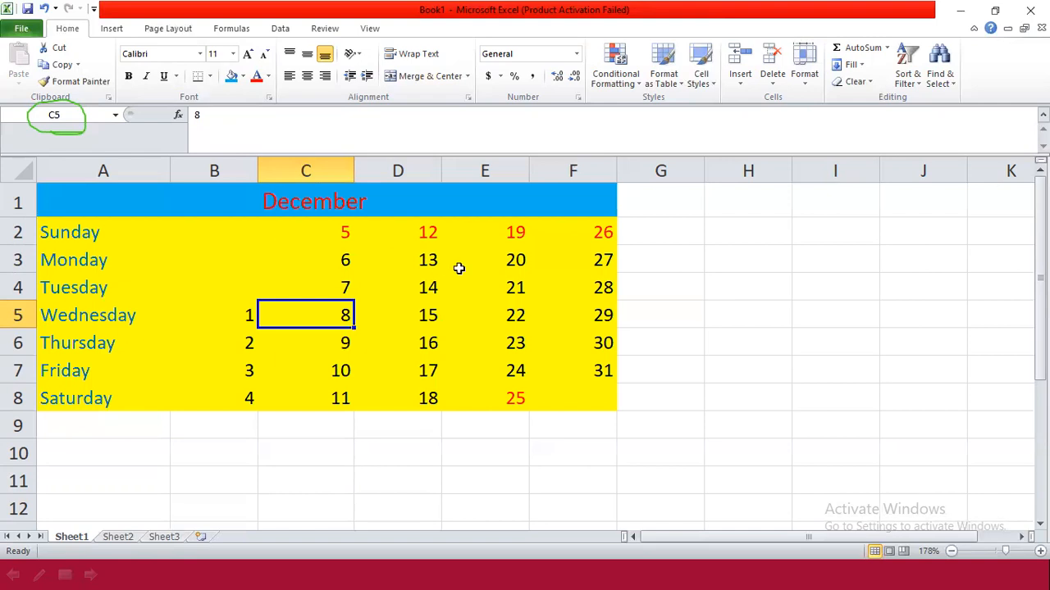
# - Move the cell selection back and forth along row 5 between the weekday column and the cells beyond the calendar
pyautogui.press('Right')
pyautogui.press('Right')
pyautogui.press('Right')
pyautogui.press('Right')
pyautogui.press('Right')
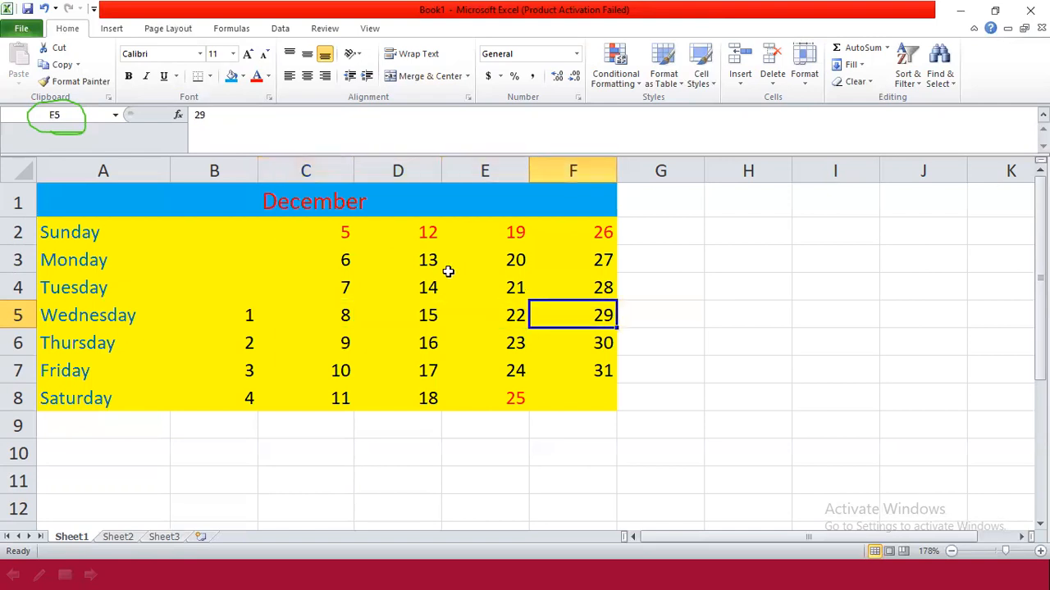
pyautogui.press('Right')
pyautogui.press('Right')
pyautogui.press('Right')
pyautogui.press('Left')
pyautogui.press('Left')
pyautogui.press('Left')
pyautogui.press('Left')
pyautogui.press('Left')
pyautogui.press('Left')
pyautogui.press('Left')
pyautogui.press('Left')
pyautogui.press('Left')
pyautogui.press('Left')
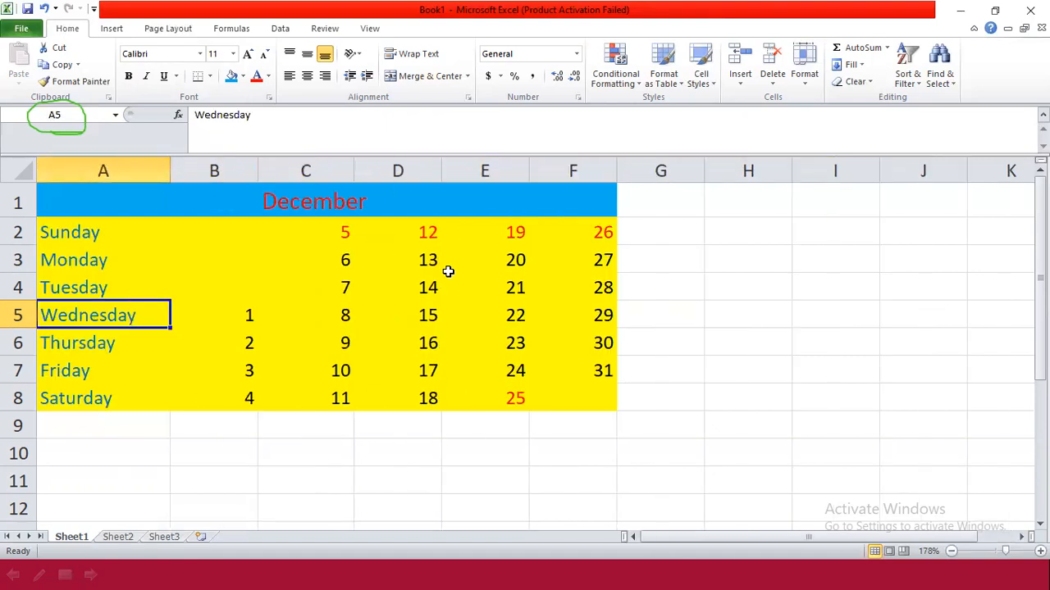
pyautogui.press('Right')
pyautogui.press('Right')
pyautogui.press('Right')
pyautogui.press('Right')
pyautogui.press('Right')
pyautogui.press('Right')
pyautogui.press('Right')
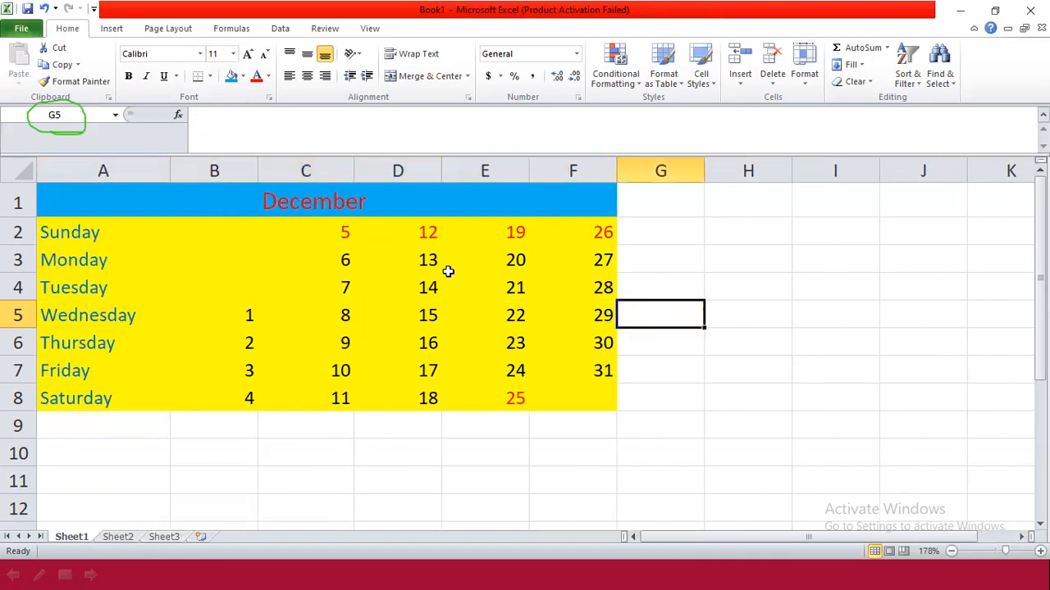
pyautogui.press('Left')
pyautogui.press('Left')
pyautogui.press('Left')
pyautogui.press('Left')
pyautogui.press('Left')
pyautogui.press('Left')
# - Move the cell selection up and down column B and select cell E4
pyautogui.press('Up')
pyautogui.press('Up')
pyautogui.press('Up')
pyautogui.press('Up')
pyautogui.press('Down')
pyautogui.press('Down')
pyautogui.press('Down')
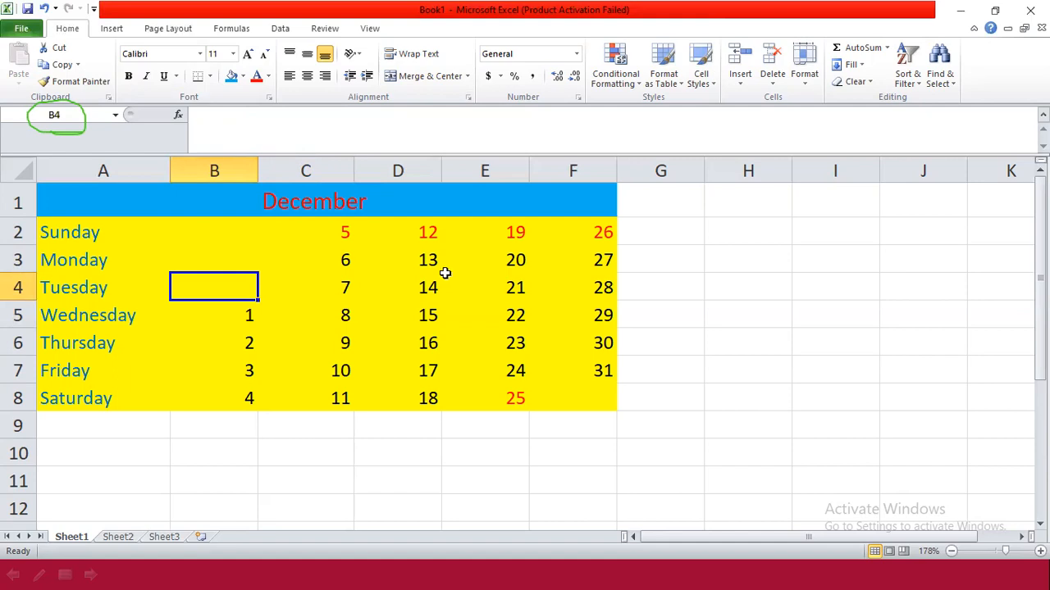
pyautogui.click(449, 281)
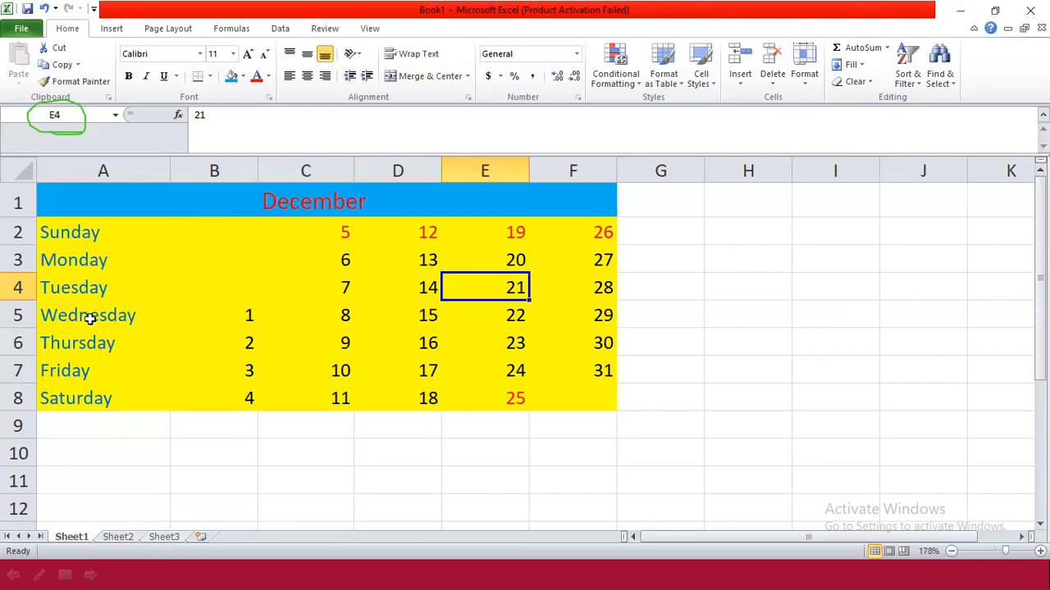
# - Save the workbook in the Documents folder under the name "Excel practical"
pyautogui.click(24, 30)
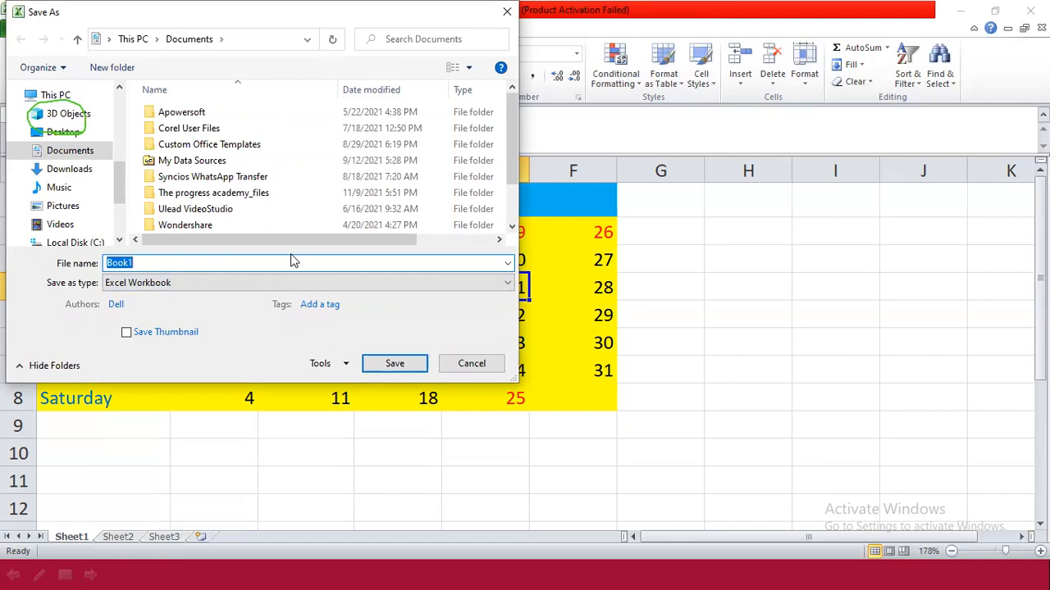
pyautogui.write('Excel practical')
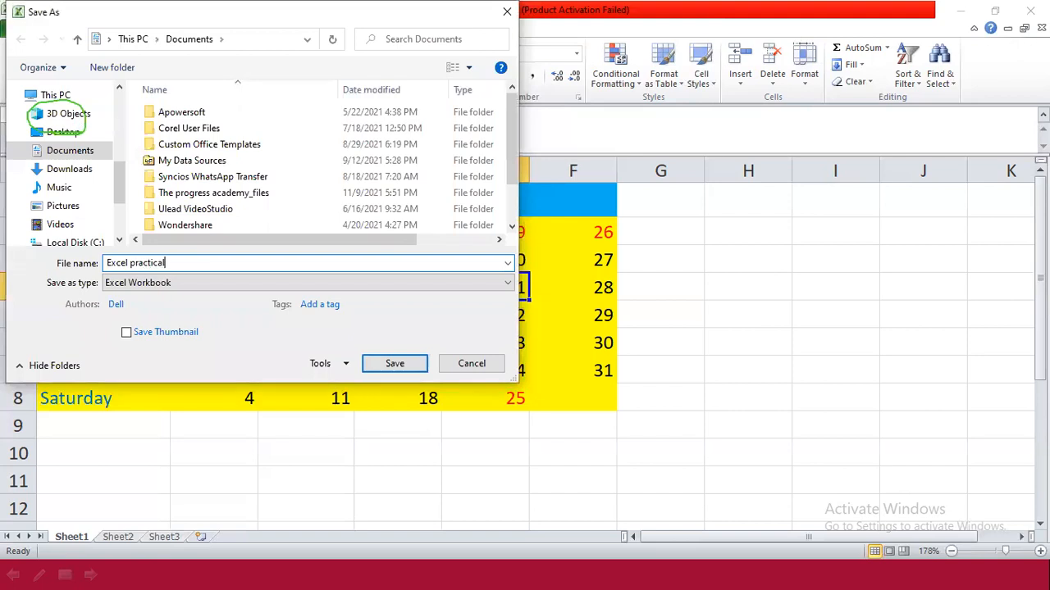
pyautogui.click(404, 370)
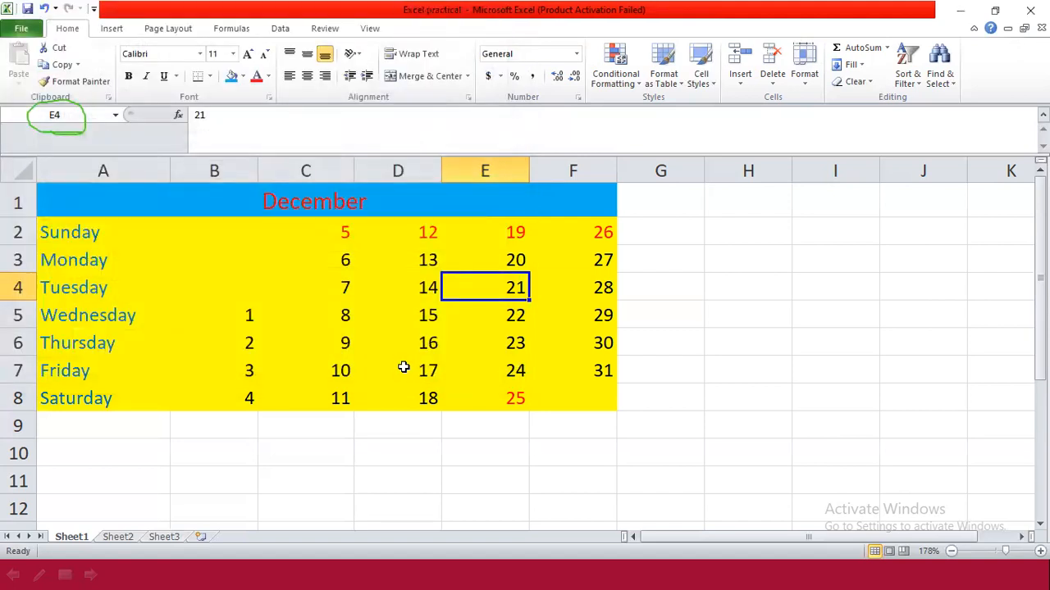
# - Close the Excel practical workbook while keeping the program open
pyautogui.click(17, 33)
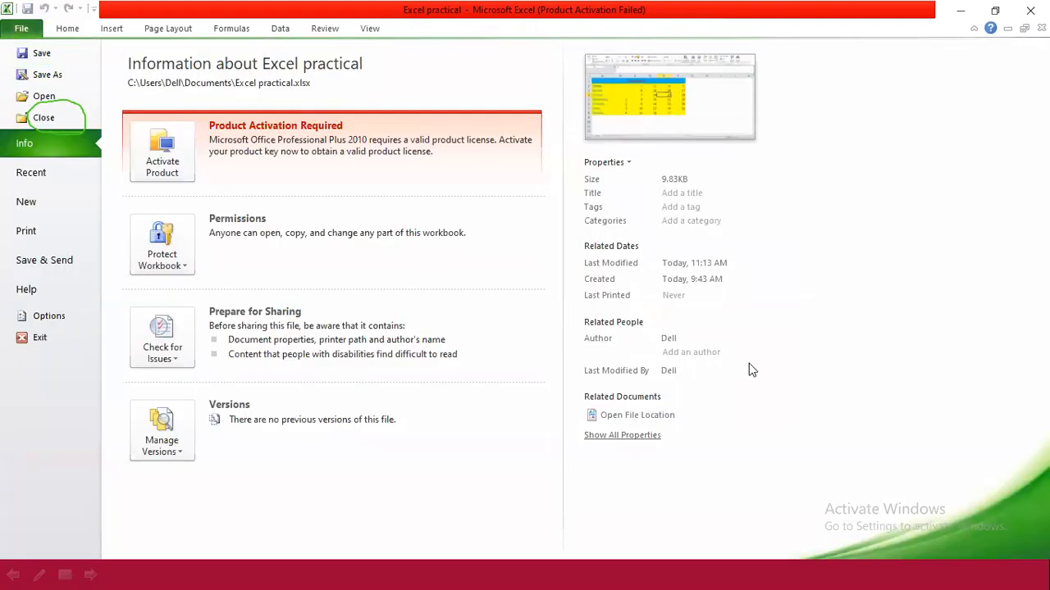
pyautogui.click(23, 31)
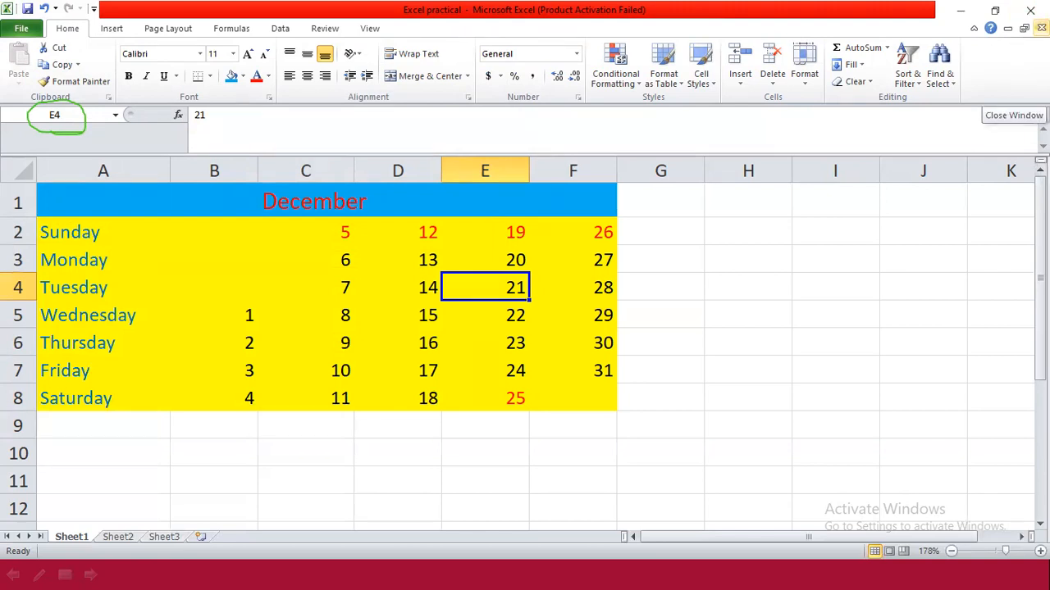
pyautogui.click(1042, 28)
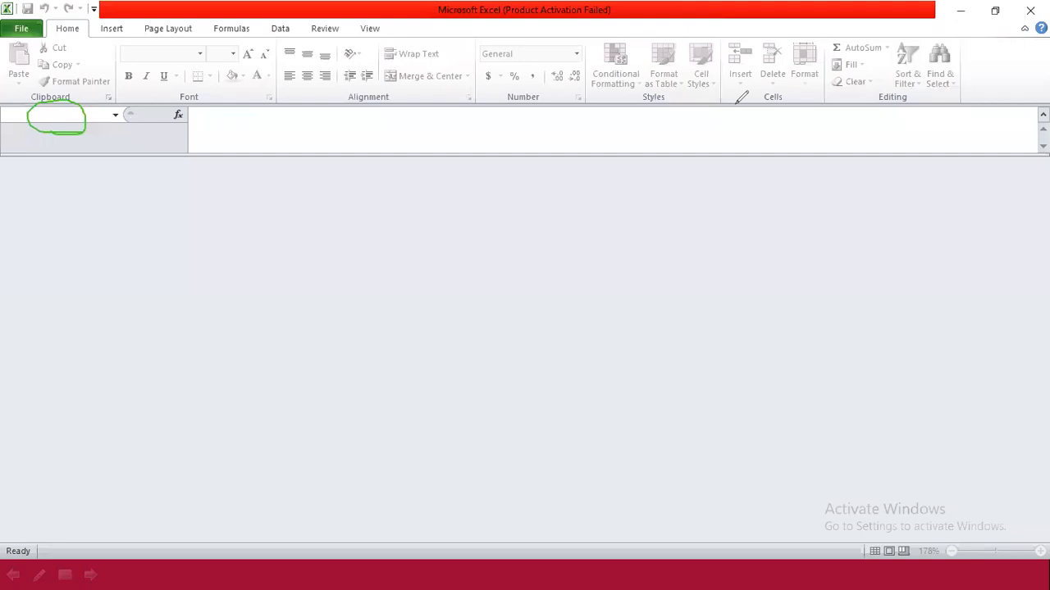
pyautogui.press('e')
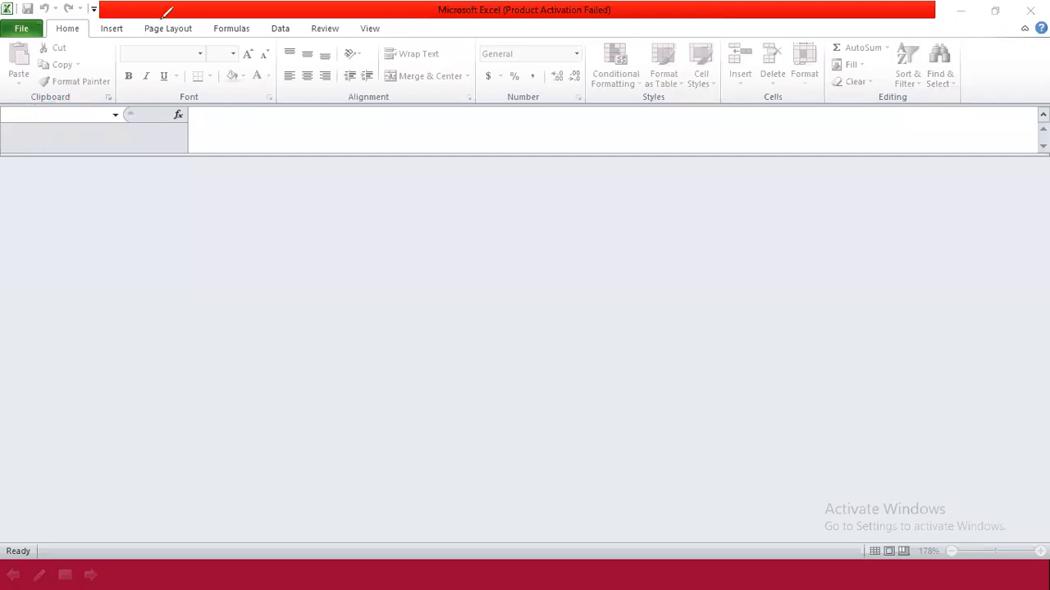
# - Open the Excel practical workbook from the Documents folder
pyautogui.click(20, 31)
pyautogui.click(21, 33)
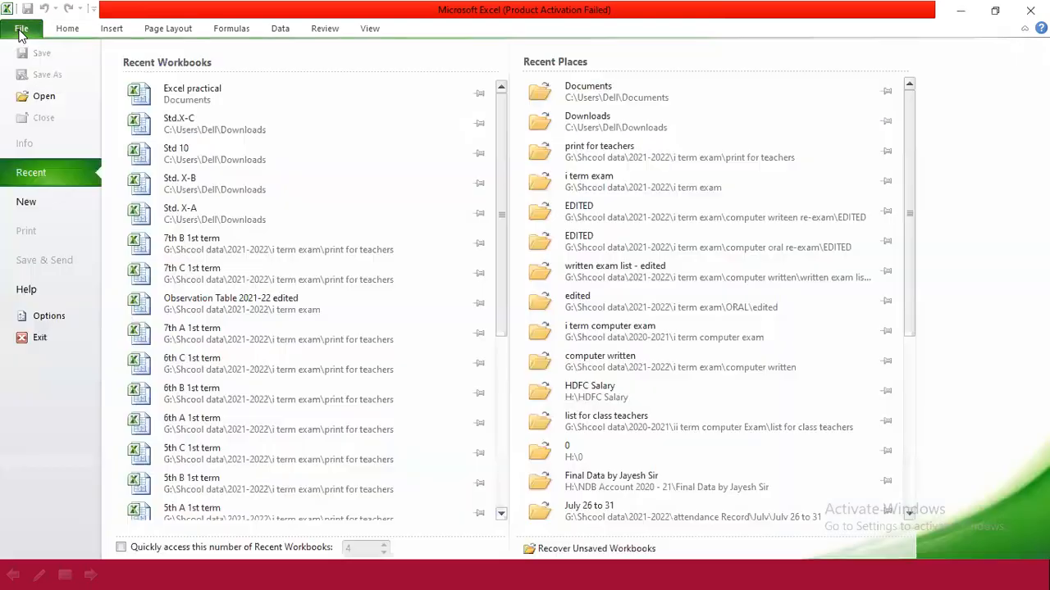
pyautogui.click(45, 102)
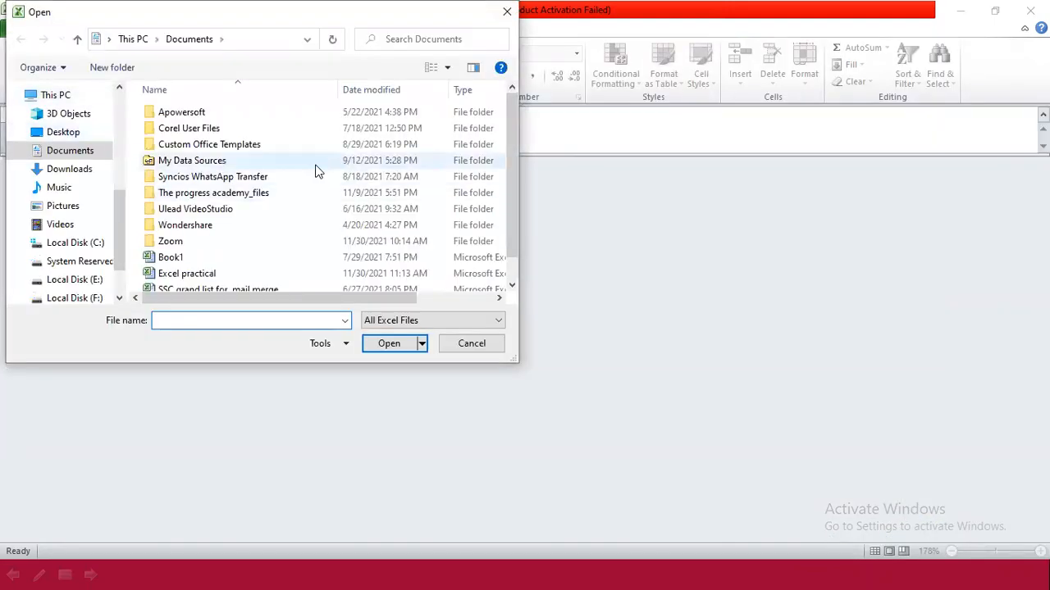
pyautogui.click(207, 280)
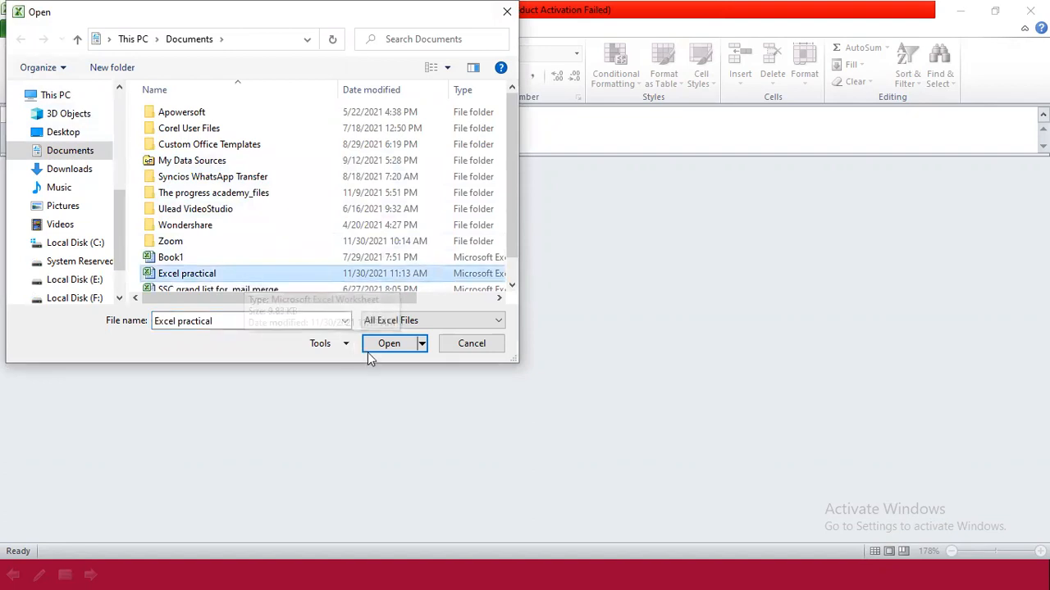
pyautogui.click(387, 343)
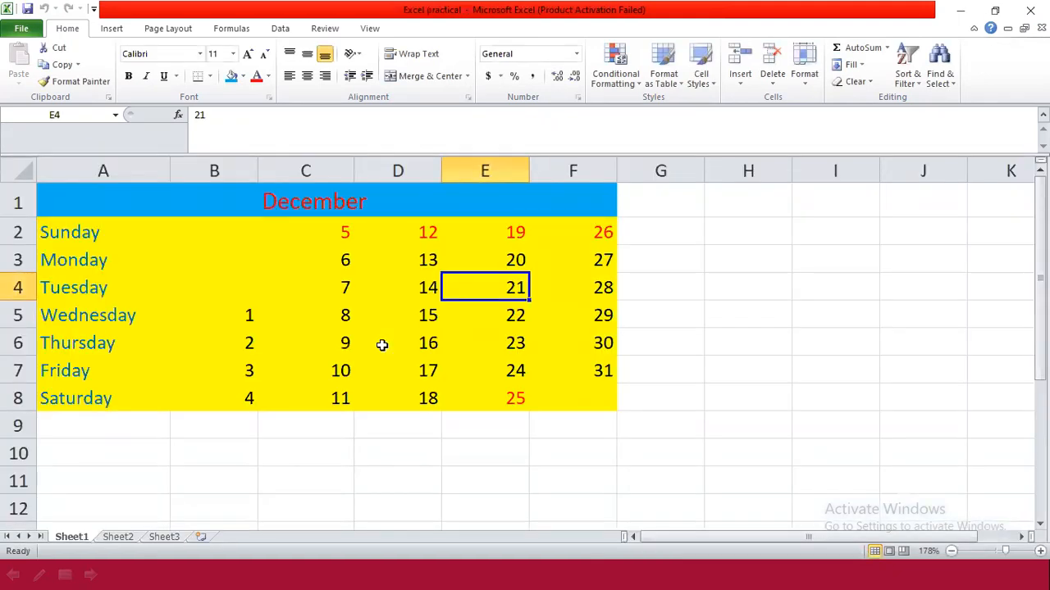
pyautogui.click(33, 31)
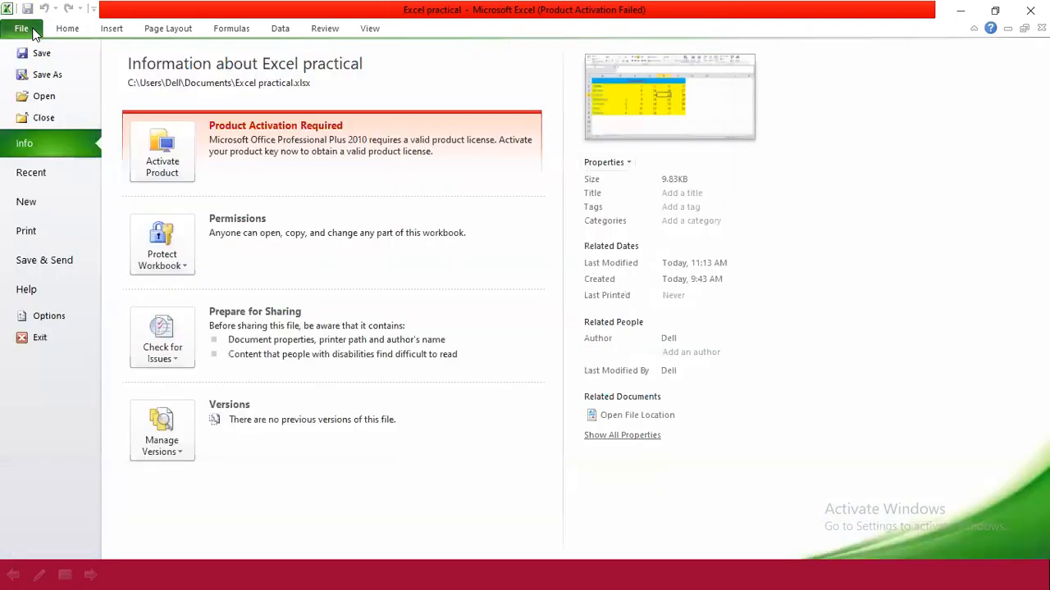
pyautogui.click(39, 97)
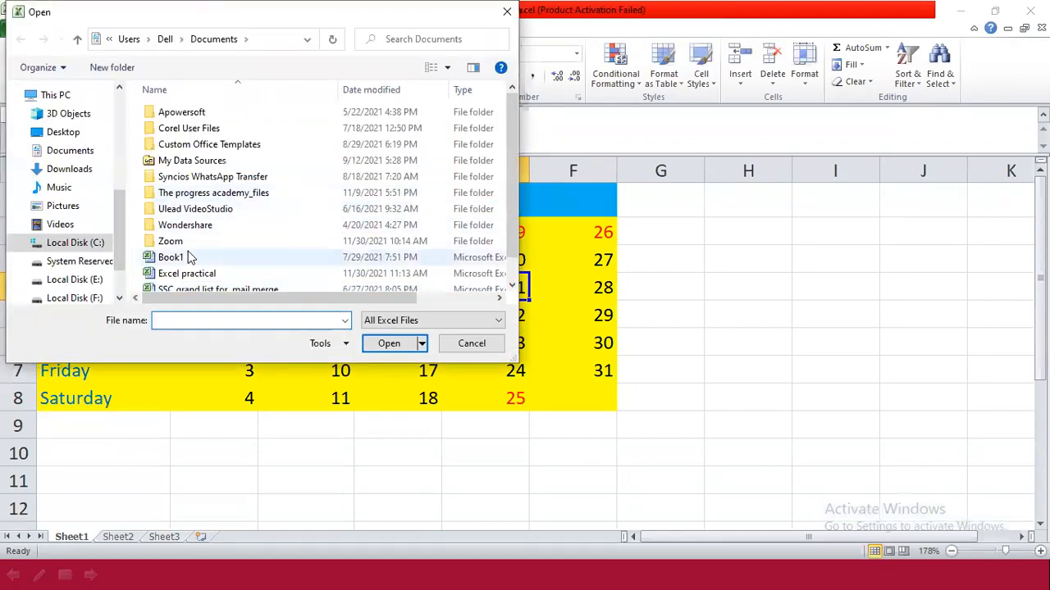
pyautogui.click(203, 275)
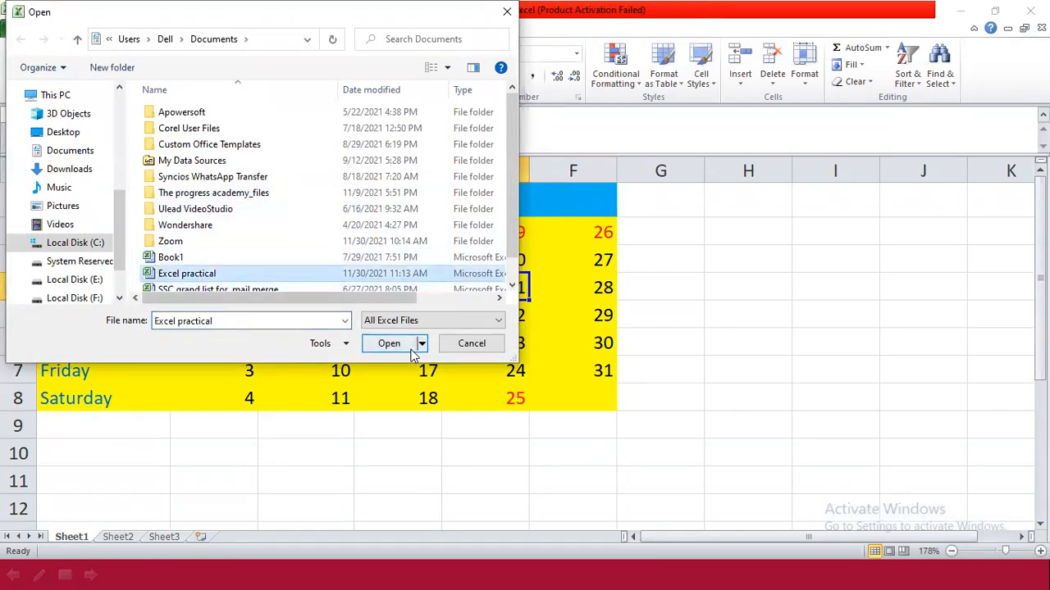
pyautogui.click(483, 345)
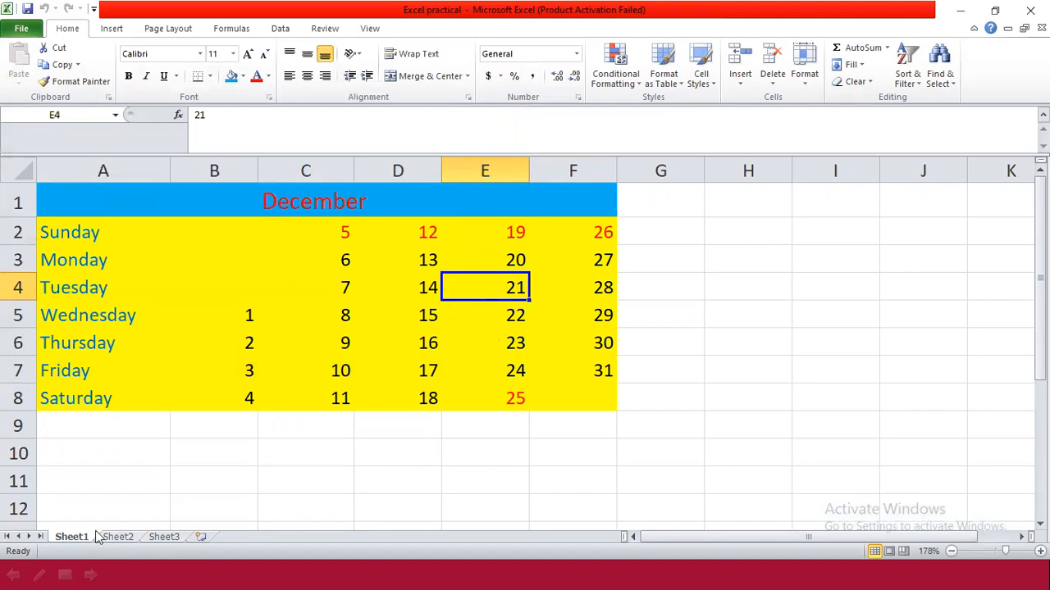
# - Switch between Sheet1, Sheet2 and Sheet3 to view their contents, and zoom Sheet3 to 160%
pyautogui.click(125, 538)
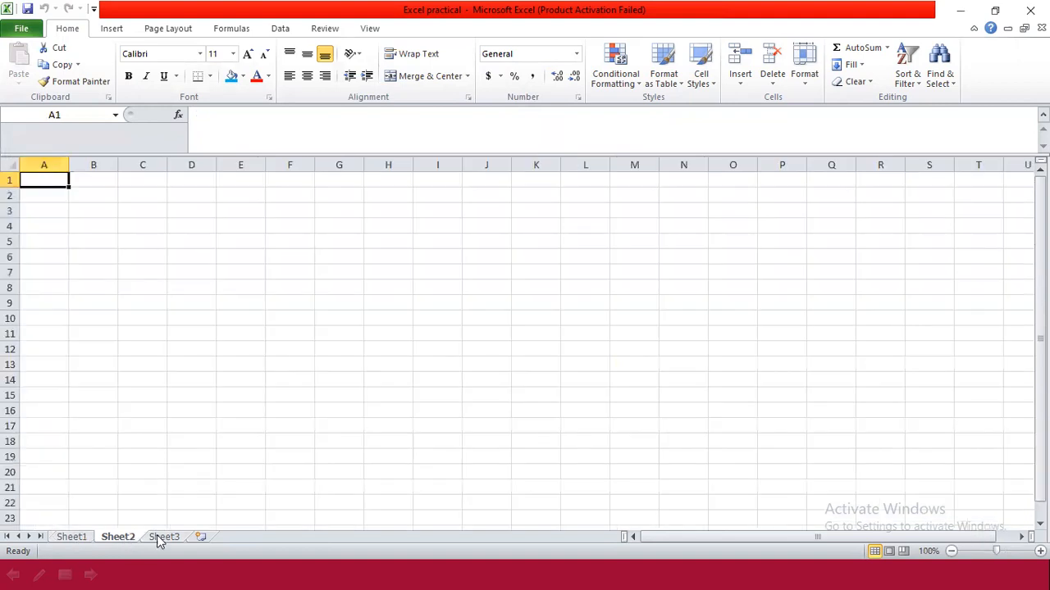
pyautogui.click(178, 539)
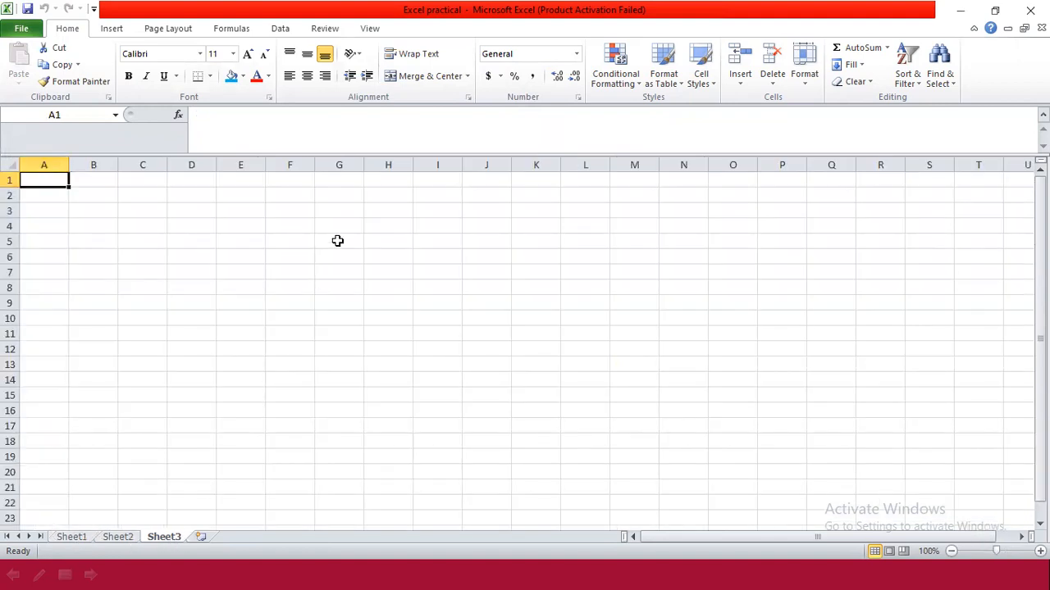
pyautogui.click(82, 536)
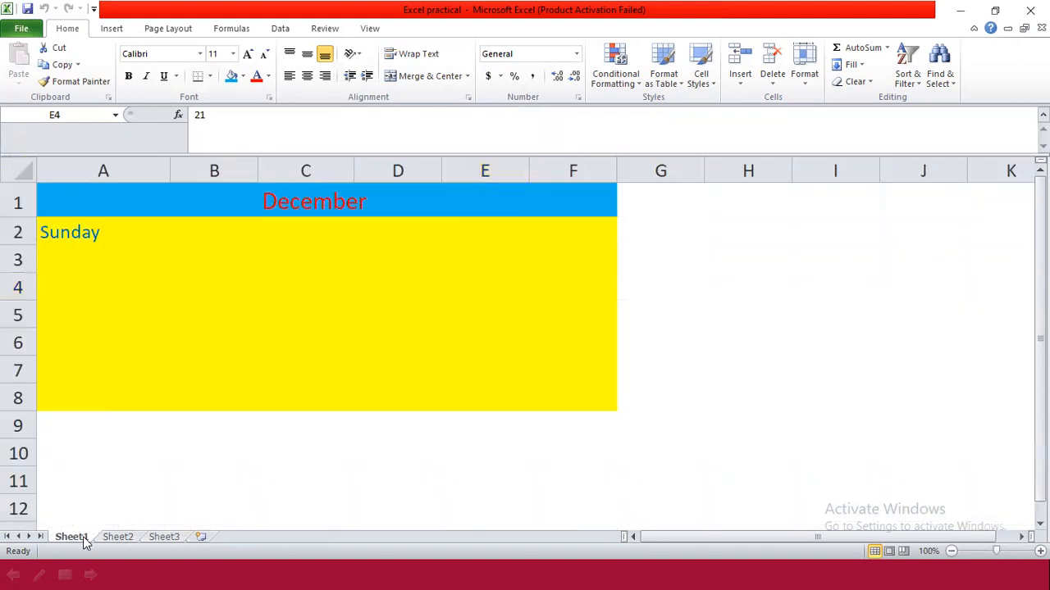
pyautogui.click(125, 538)
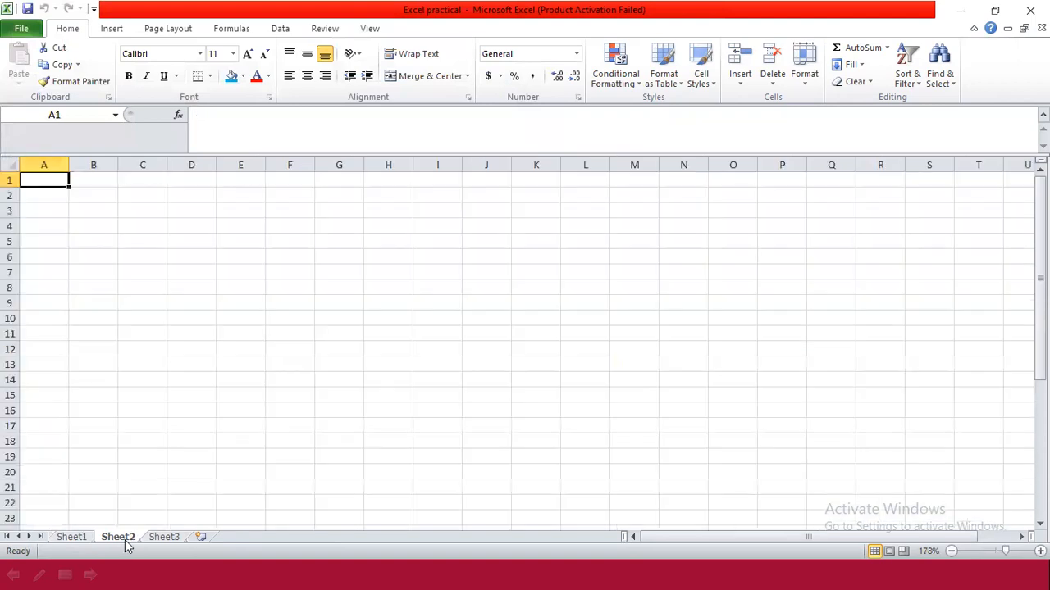
pyautogui.click(163, 538)
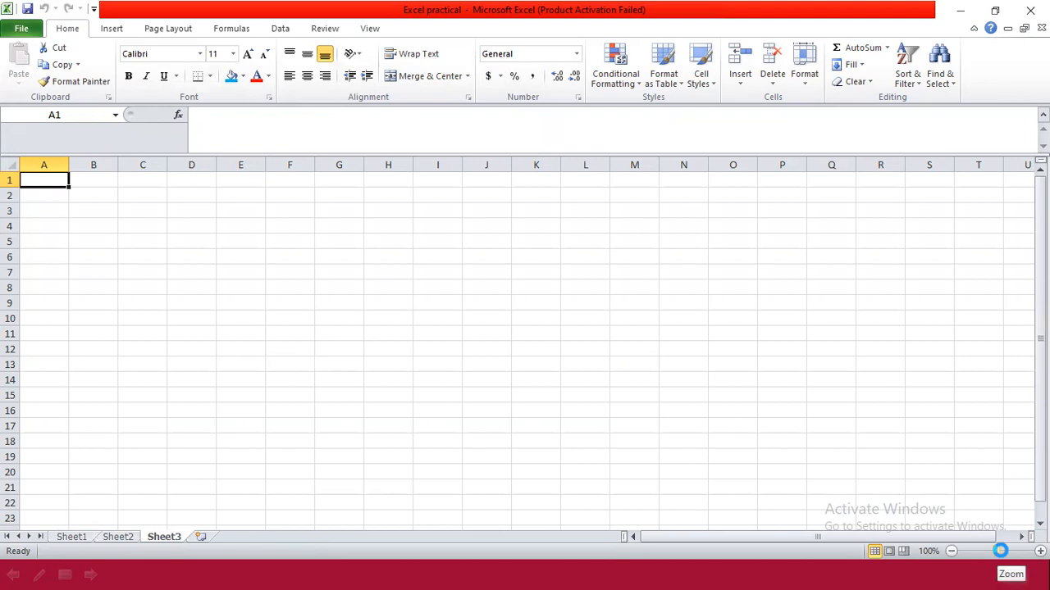
pyautogui.click(1001, 551)
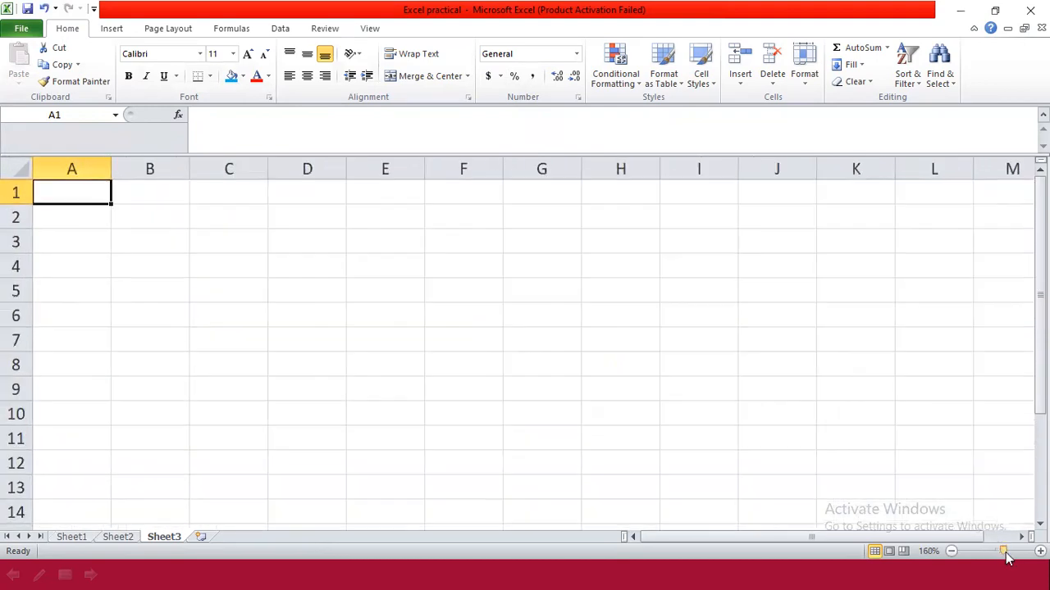
# - Add two new worksheets after Sheet3 and return to Sheet1
pyautogui.click(201, 538)
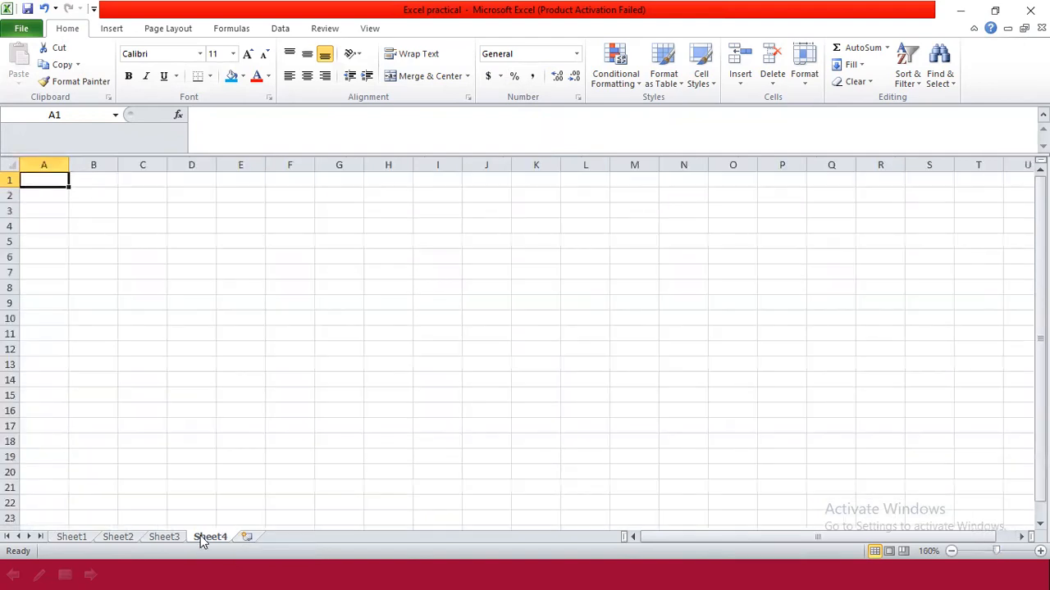
pyautogui.click(245, 537)
pyautogui.click(71, 537)
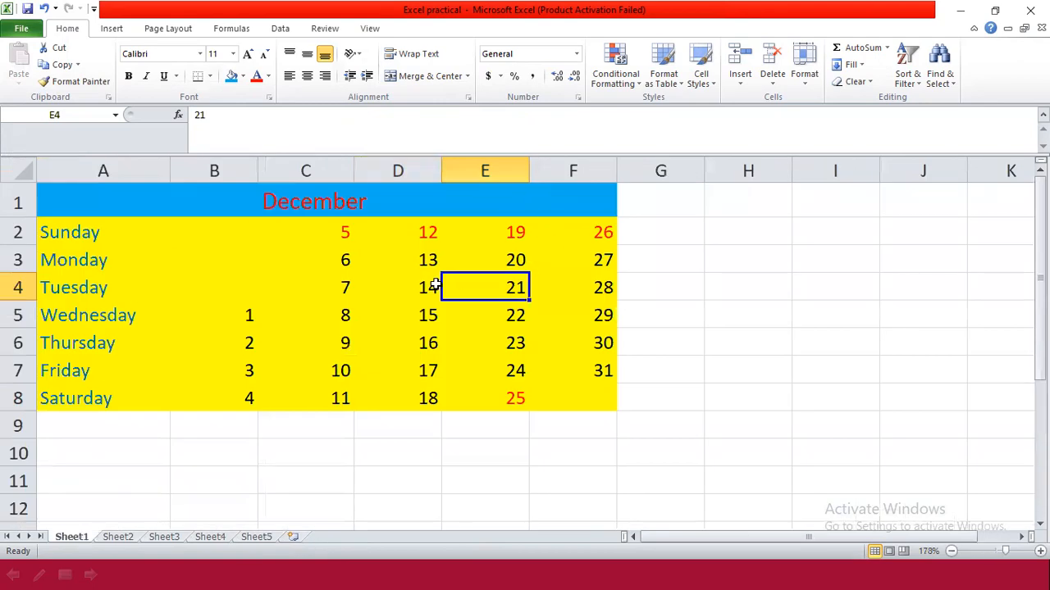
# - Rename the calendar worksheet Sheet1 as "cal"
pyautogui.rightClick(74, 543)
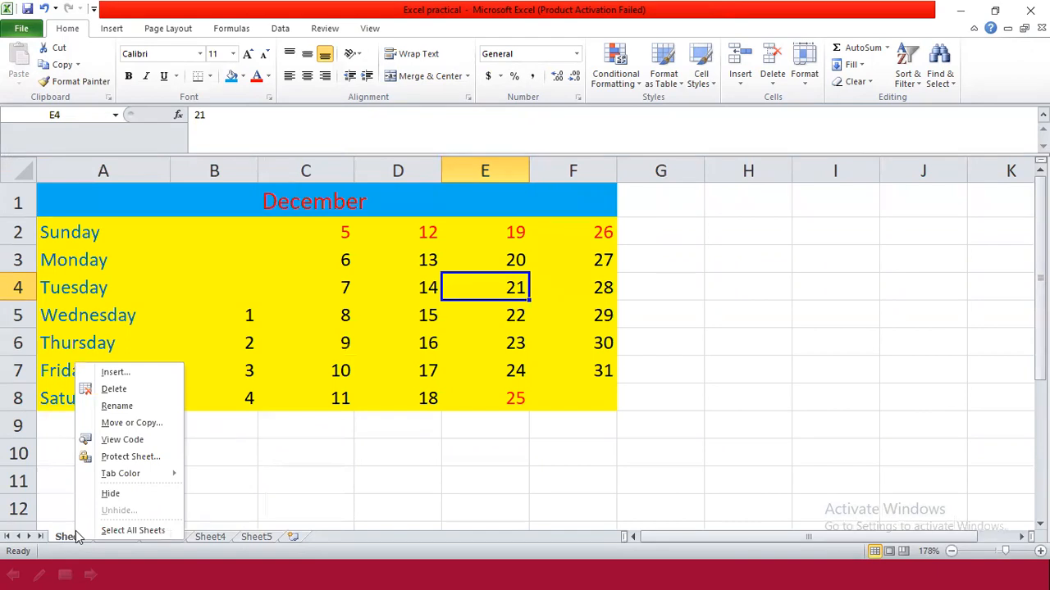
pyautogui.click(132, 407)
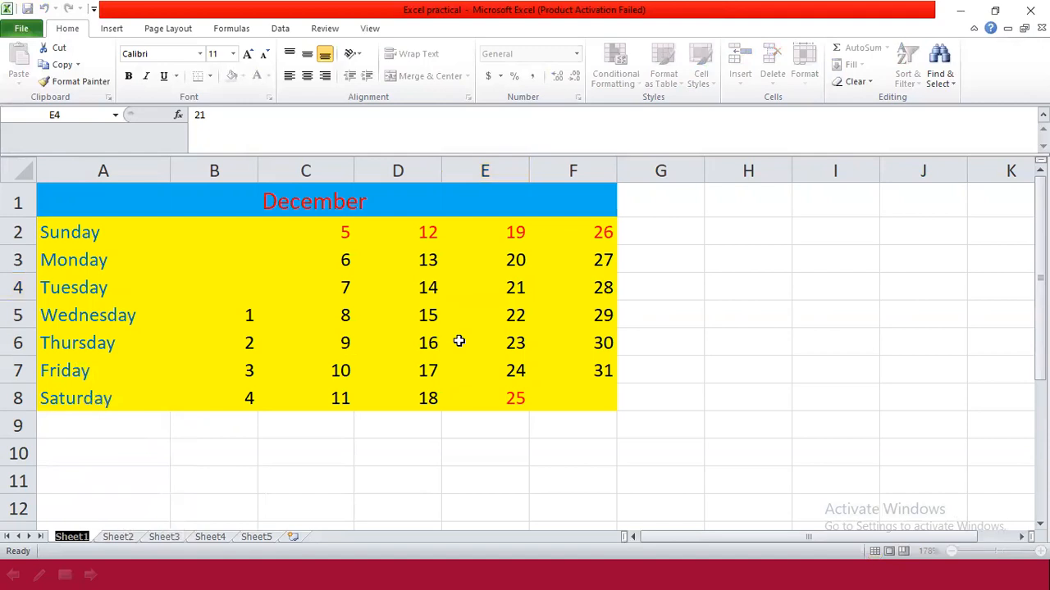
pyautogui.write('ca')
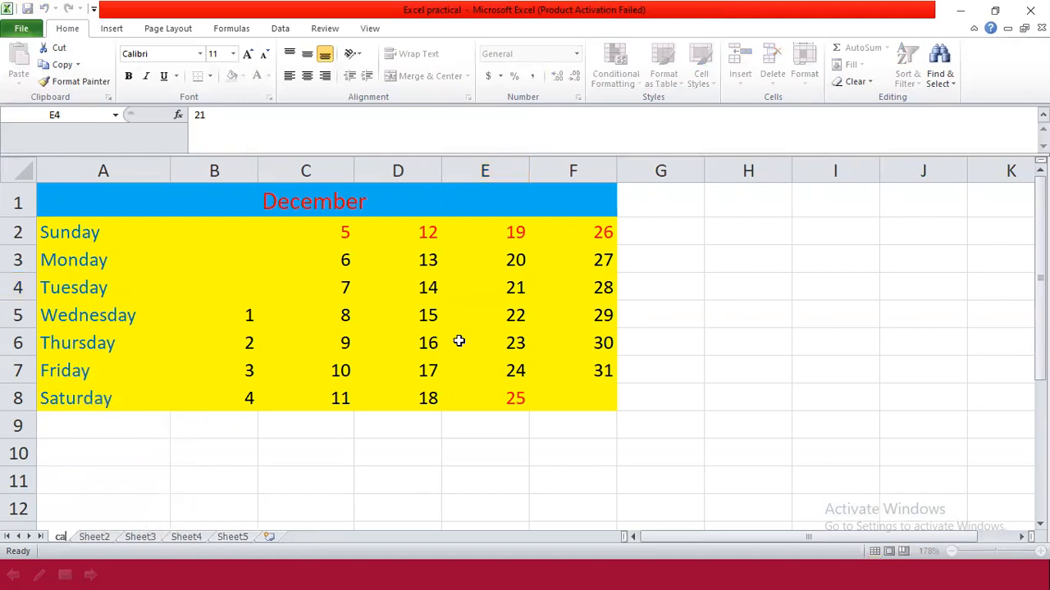
pyautogui.write('l')
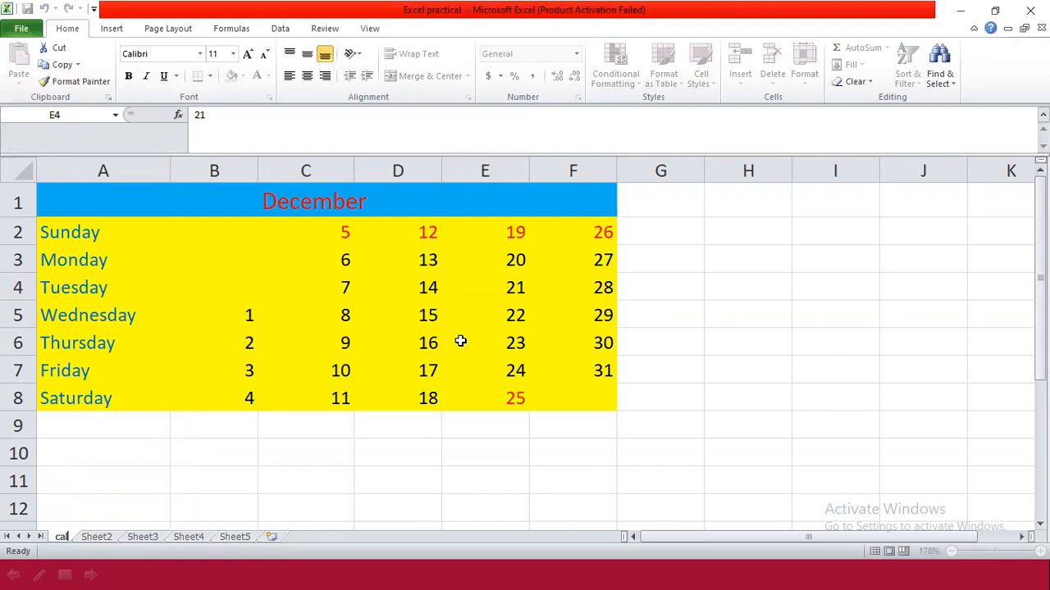
# - Rename the Sheet2 worksheet as "time table"
pyautogui.click(104, 543)
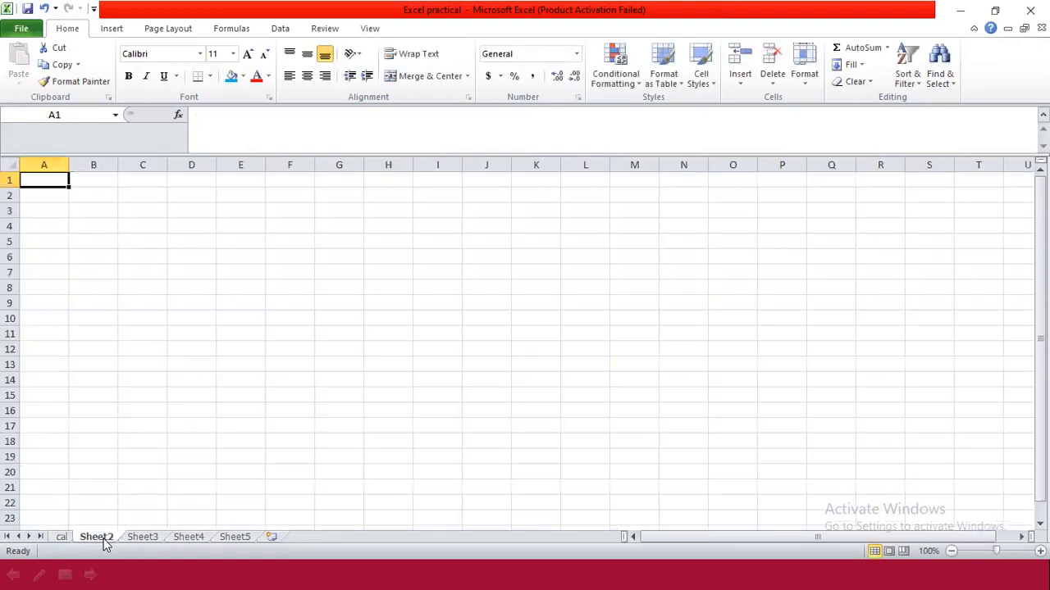
pyautogui.rightClick(105, 543)
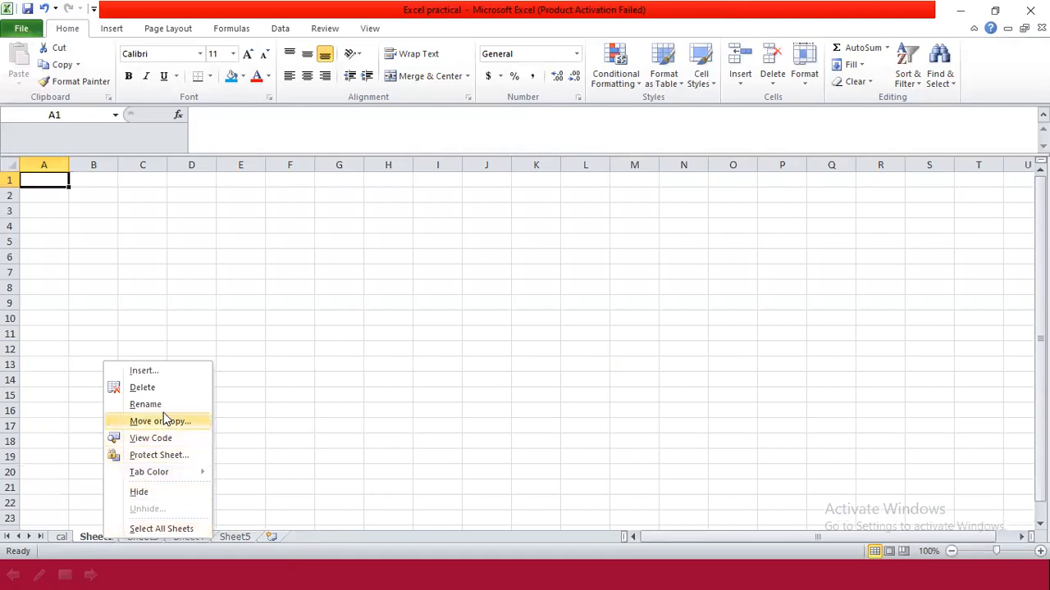
pyautogui.click(145, 404)
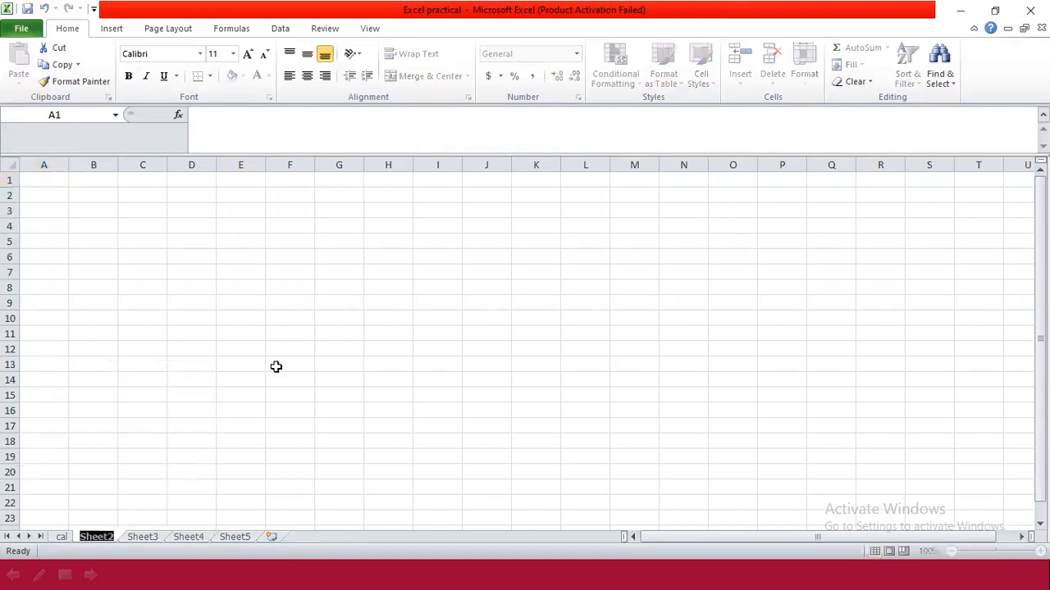
pyautogui.write('tim')
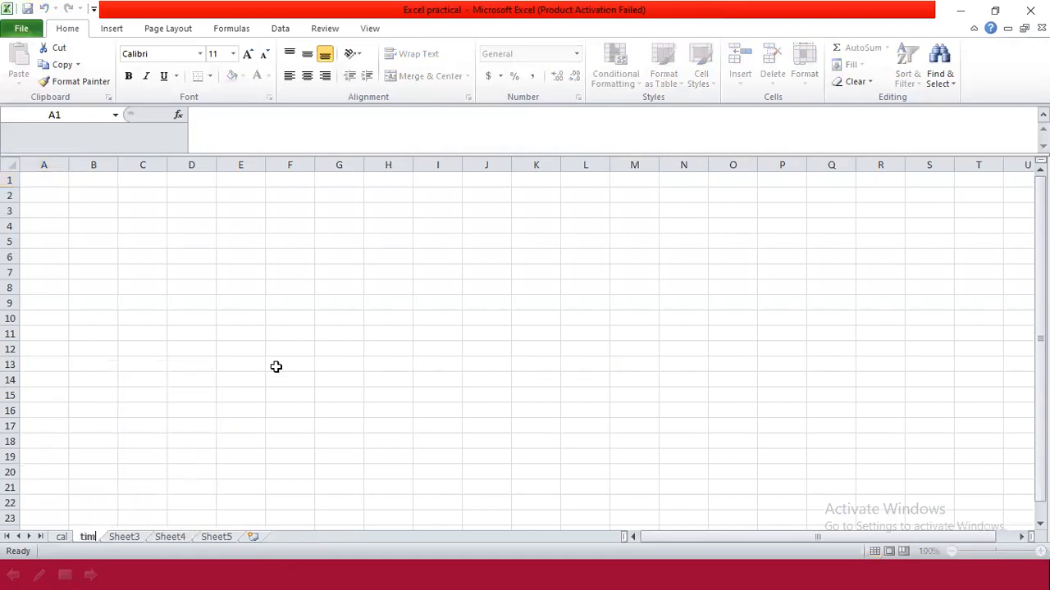
pyautogui.write('e tabl')
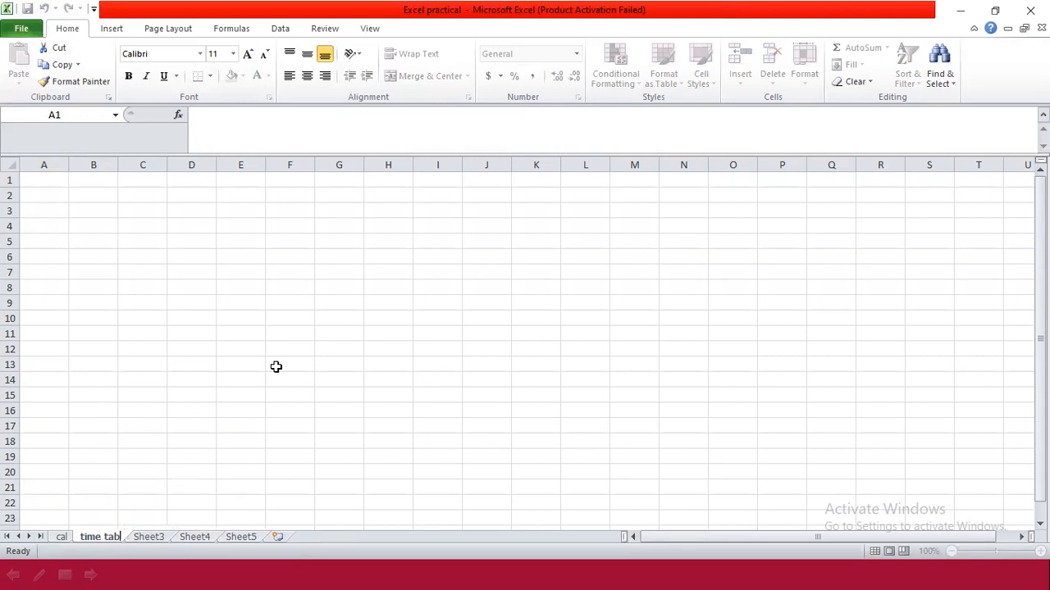
pyautogui.write('e')
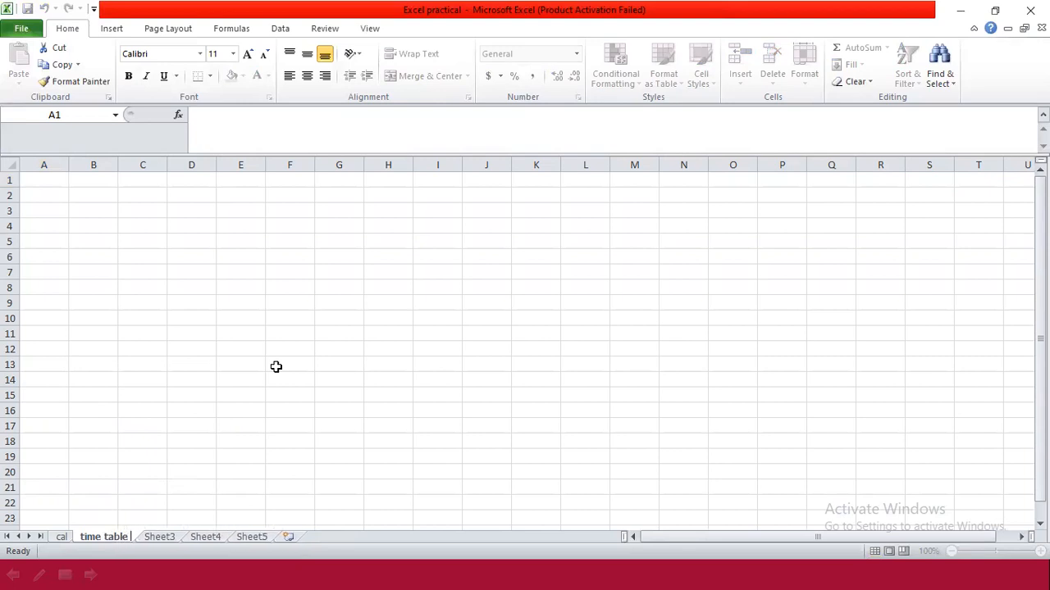
pyautogui.click(262, 366)
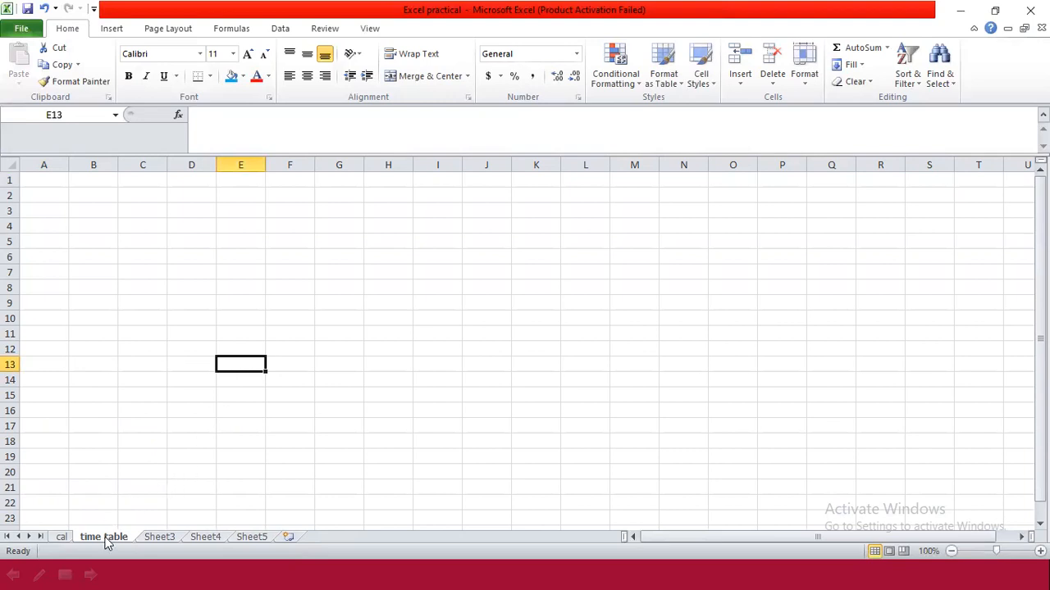
# - Delete the Sheet5 and Sheet4 worksheets from the workbook
pyautogui.rightClick(251, 539)
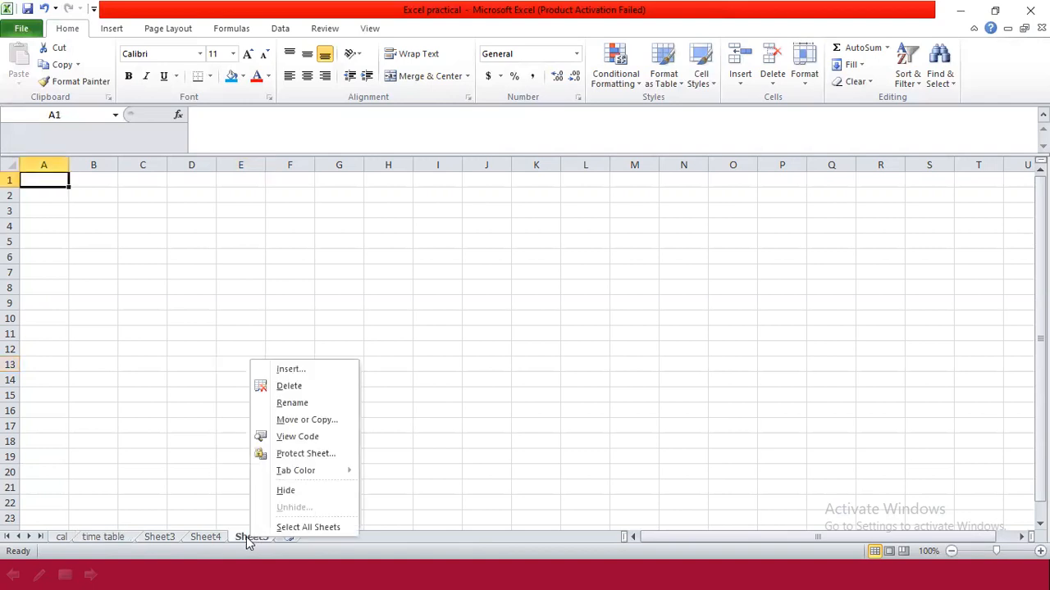
pyautogui.click(288, 387)
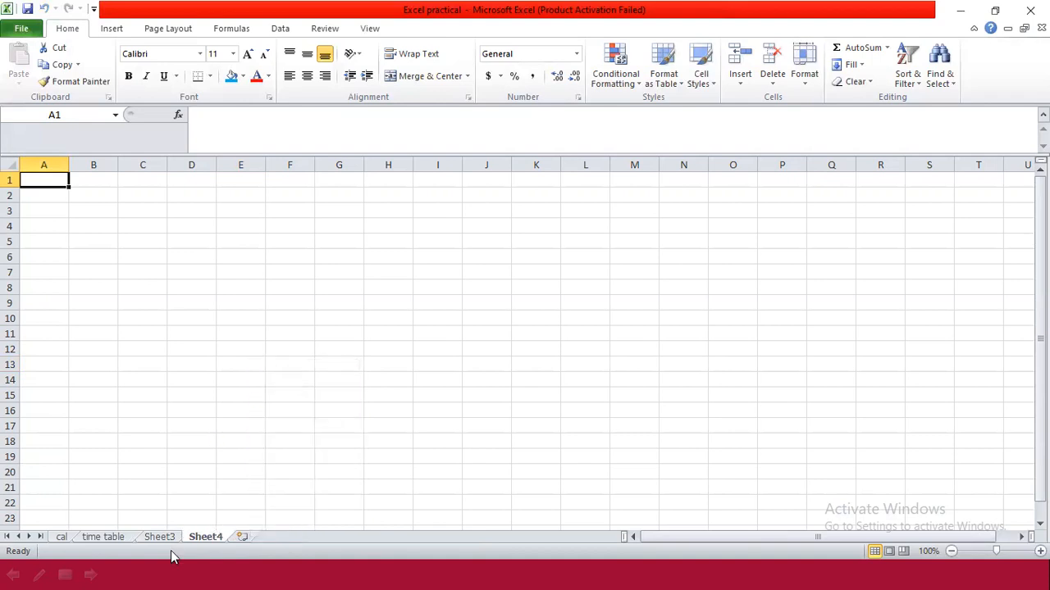
pyautogui.rightClick(197, 536)
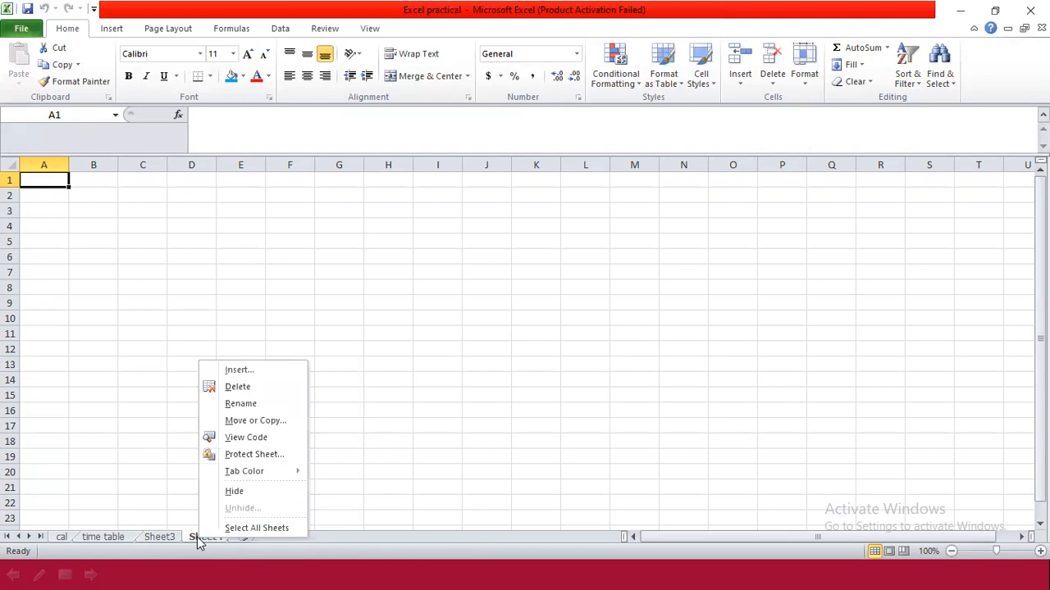
pyautogui.click(244, 386)
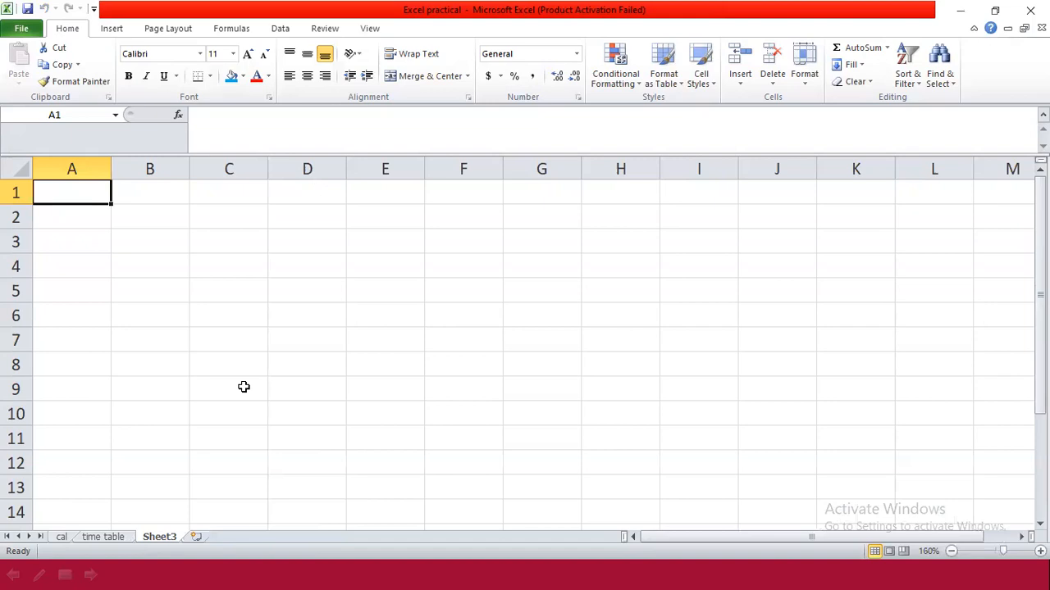
# - Add two new worksheets after Sheet3, and delete Sheet3 and the last of the new worksheets
pyautogui.click(196, 537)
pyautogui.click(242, 537)
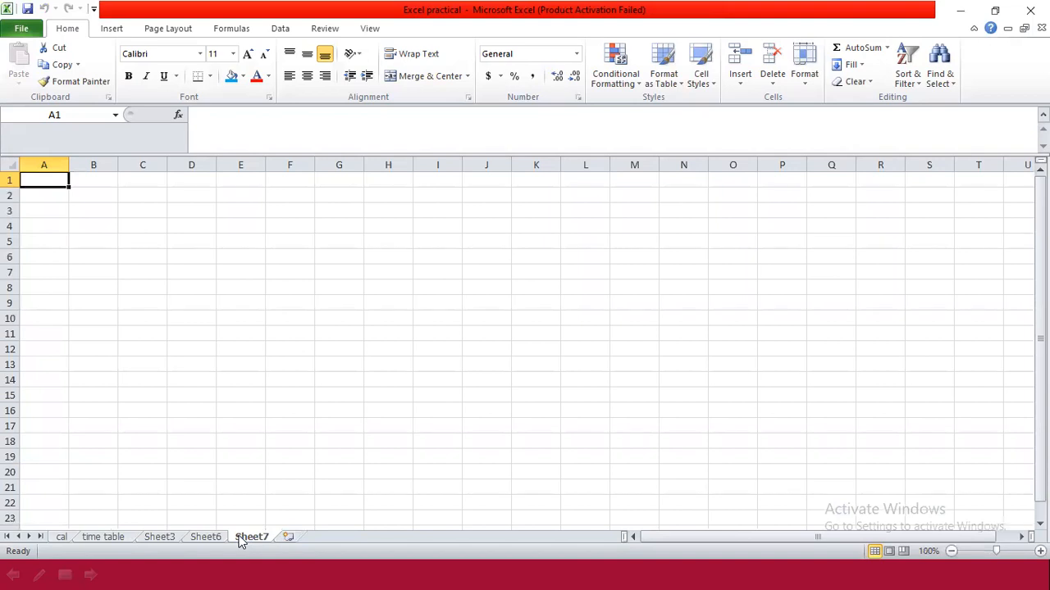
pyautogui.rightClick(156, 536)
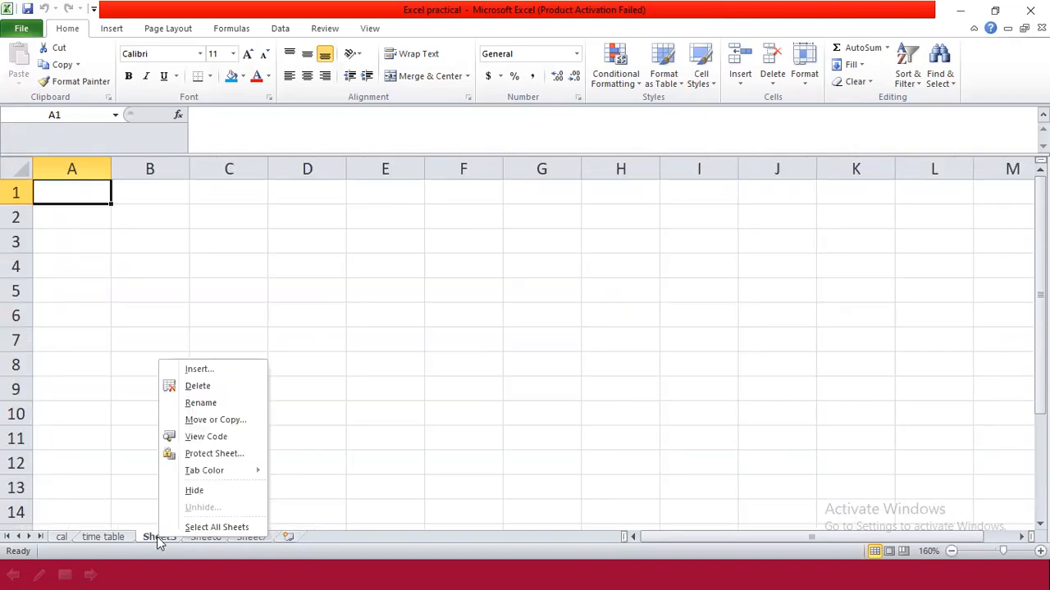
pyautogui.click(238, 386)
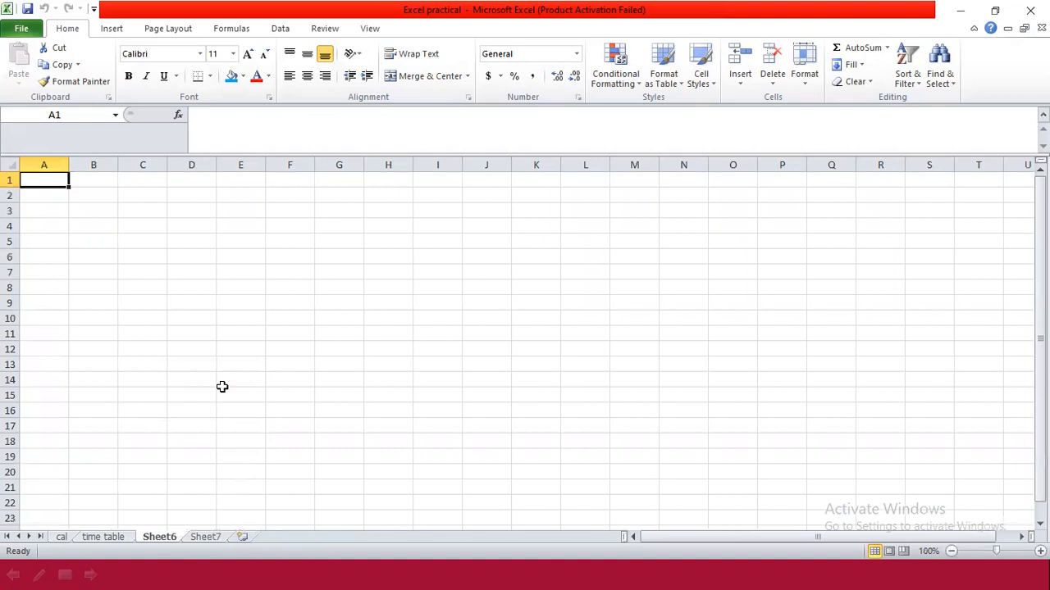
pyautogui.rightClick(199, 537)
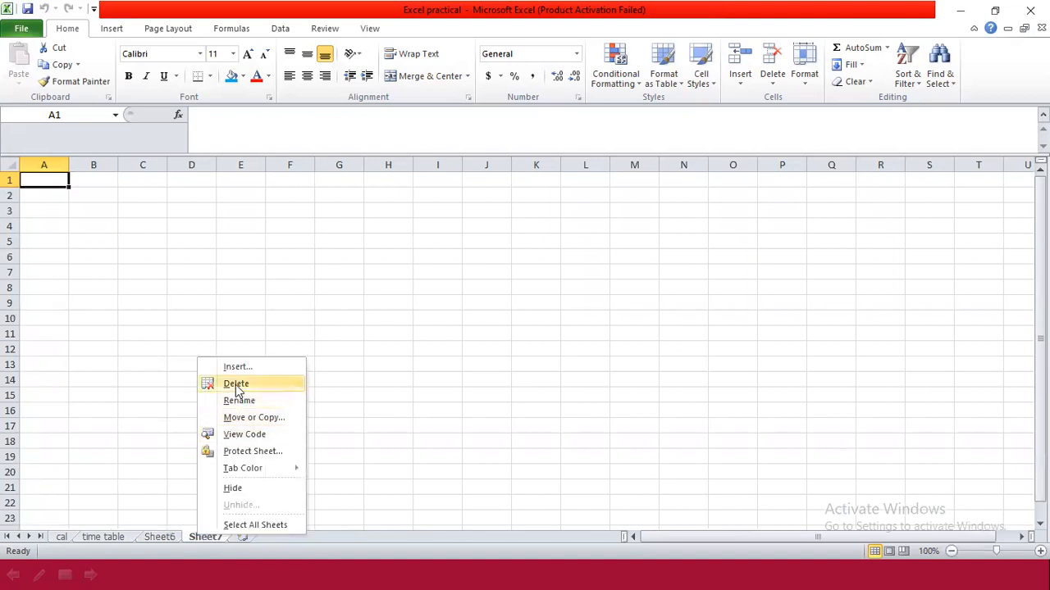
pyautogui.click(237, 386)
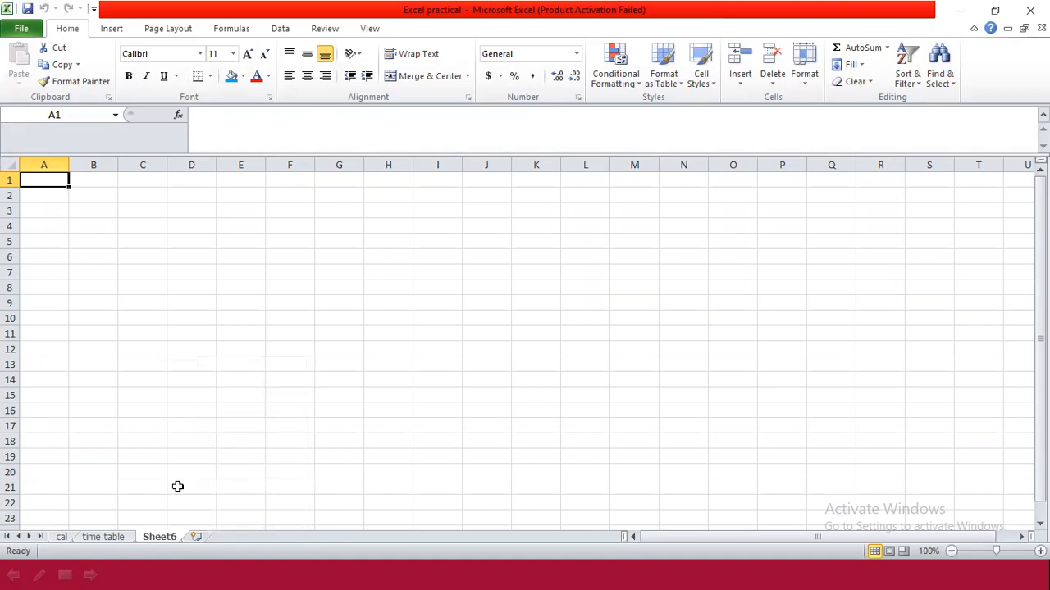
# - Rename the remaining new worksheet, Sheet6, as "aaaaaaaaaaa" and delete that worksheet
pyautogui.rightClick(159, 537)
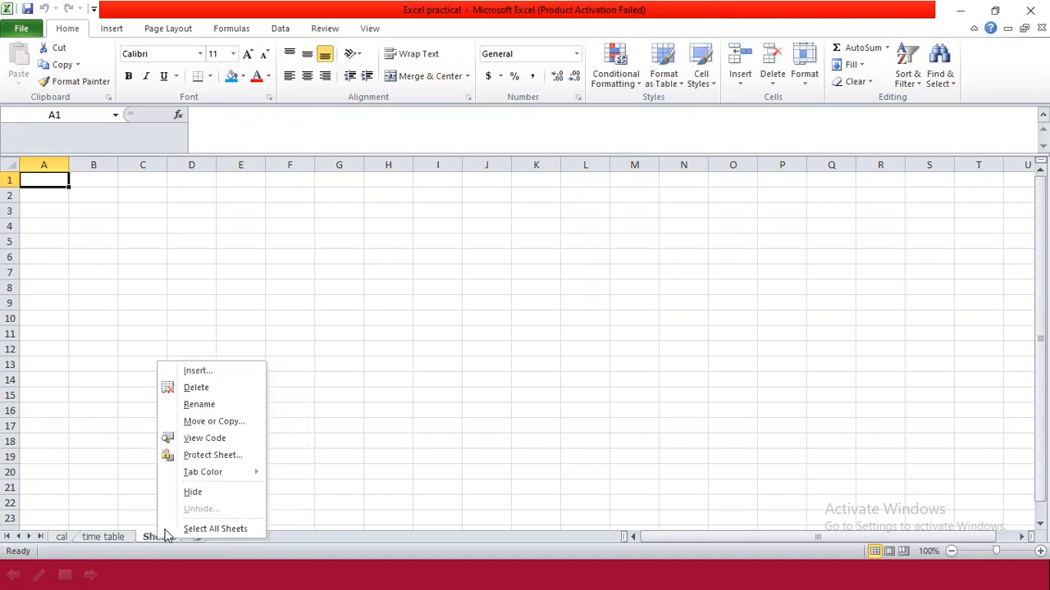
pyautogui.click(199, 404)
pyautogui.write('aaaaaaaaaaaa')
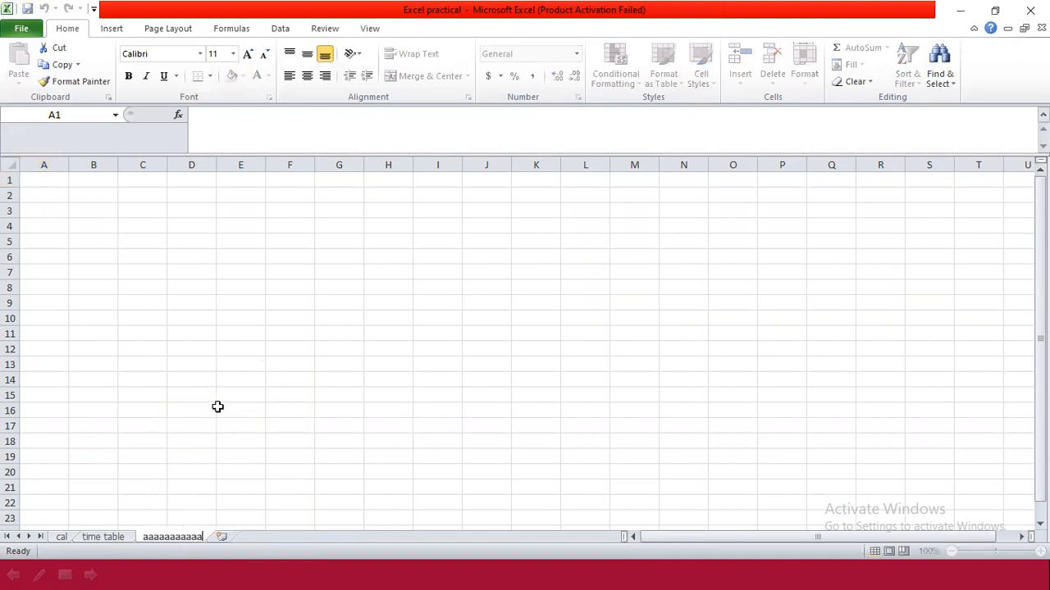
pyautogui.click(281, 400)
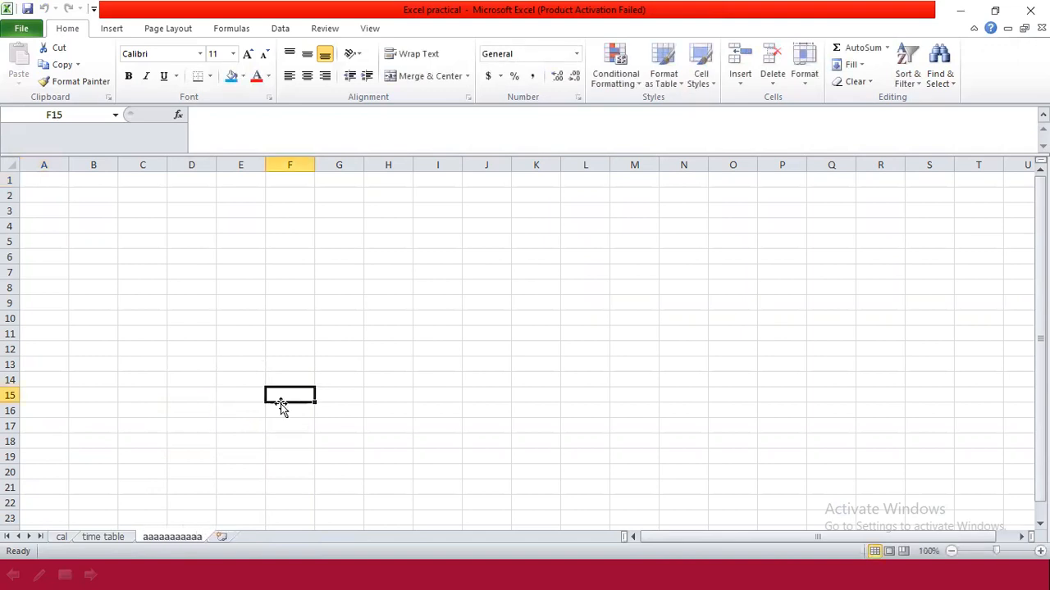
pyautogui.rightClick(174, 540)
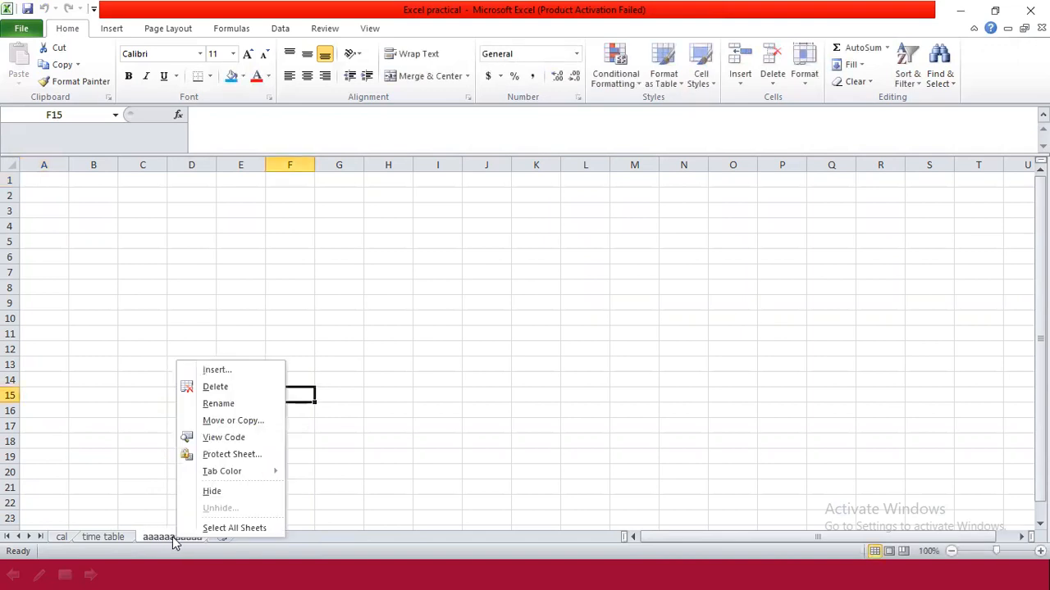
pyautogui.click(238, 389)
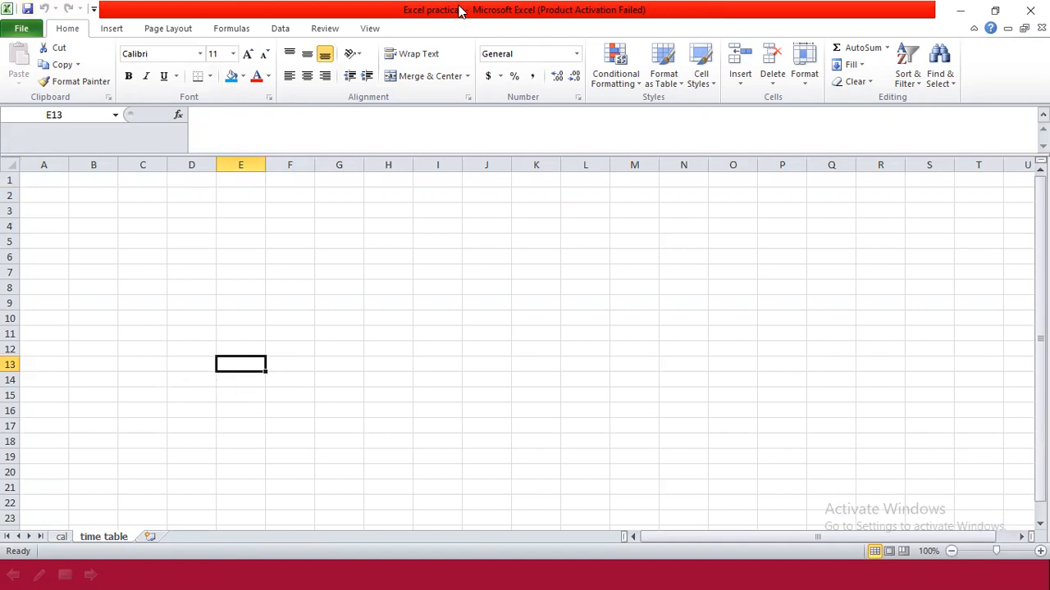
pyautogui.hotkey('alt', 'Tab')
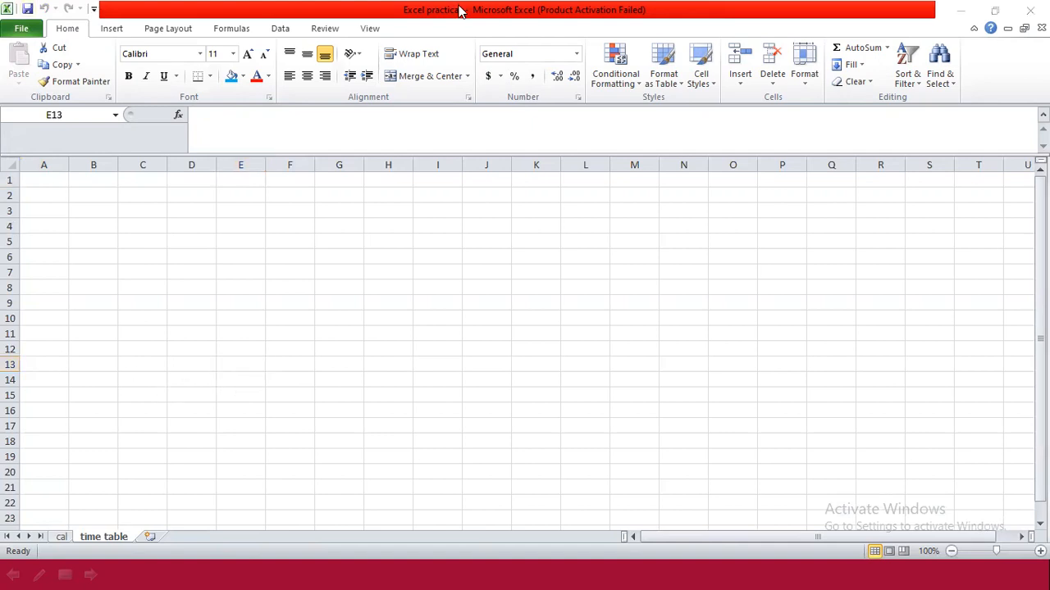